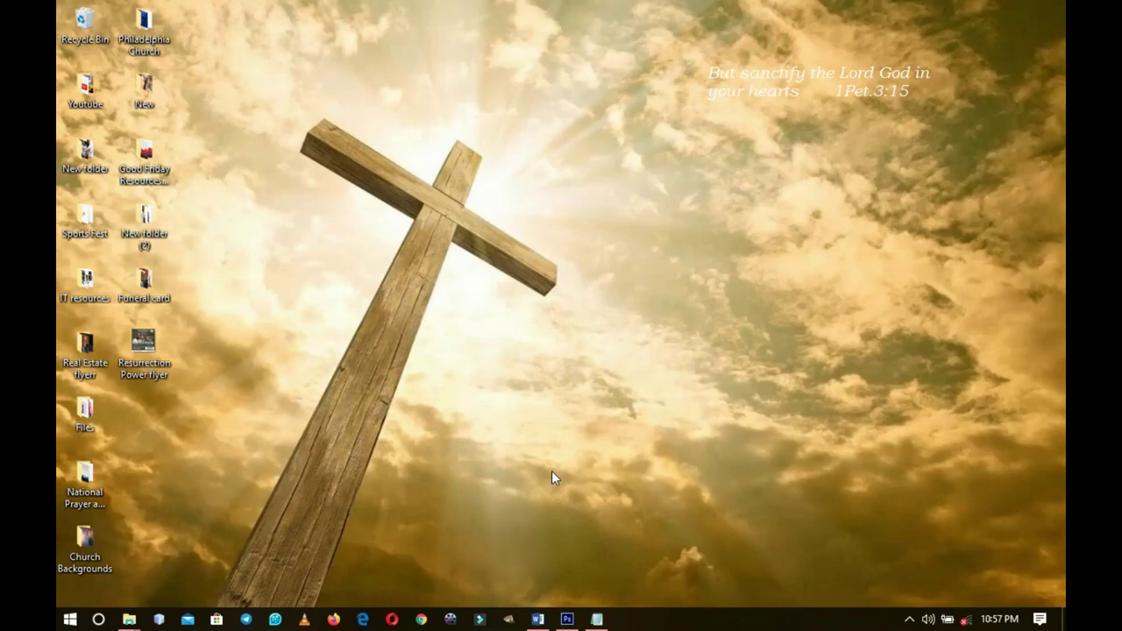
- Switch to Photoshop and hide the Front cover group so only the blank background shows
left_click(567, 619)
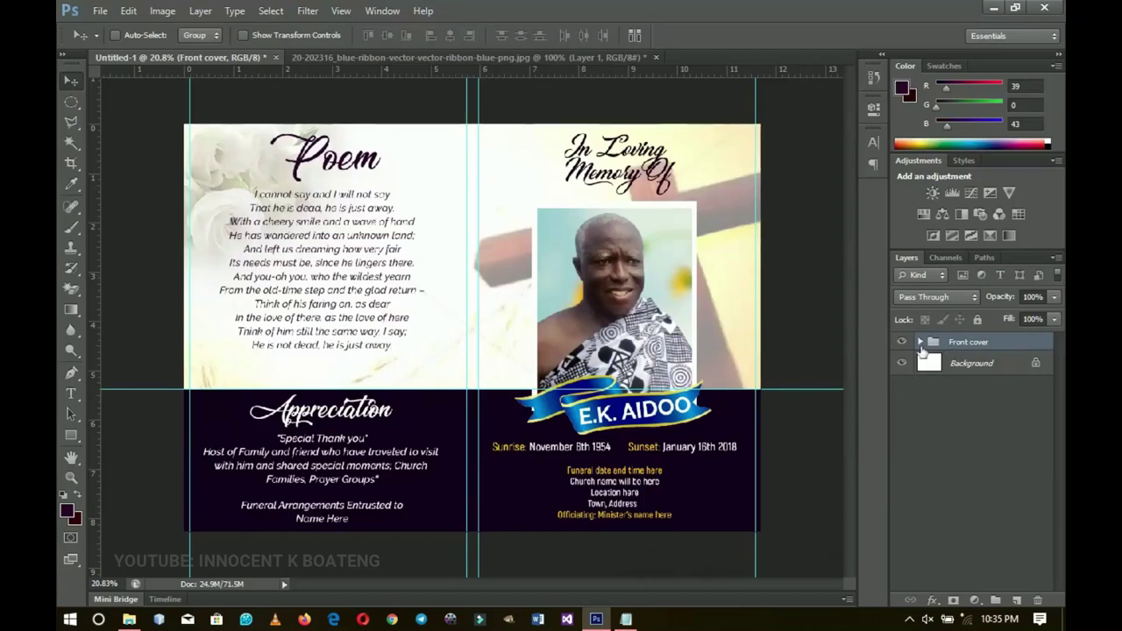
left_click(901, 343)
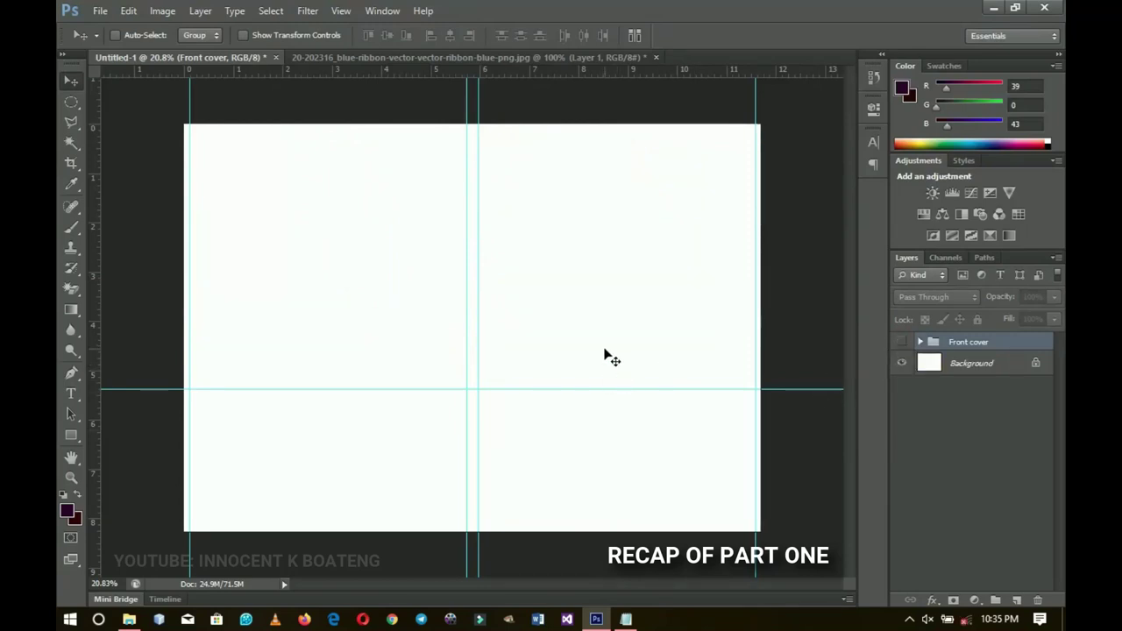
left_click(900, 342)
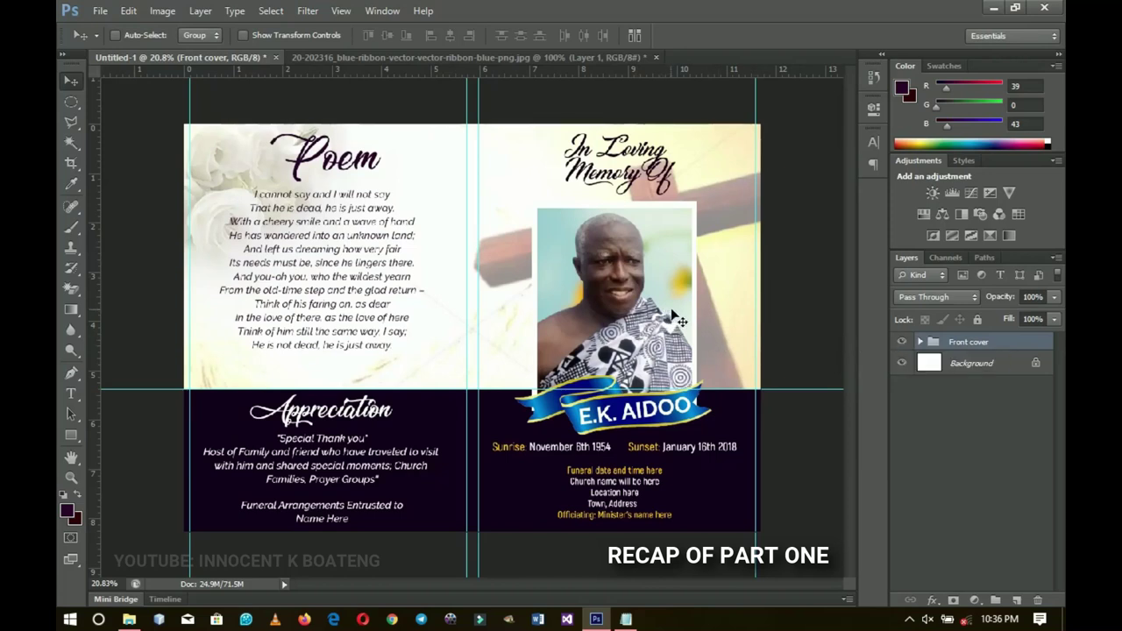
left_click(902, 342)
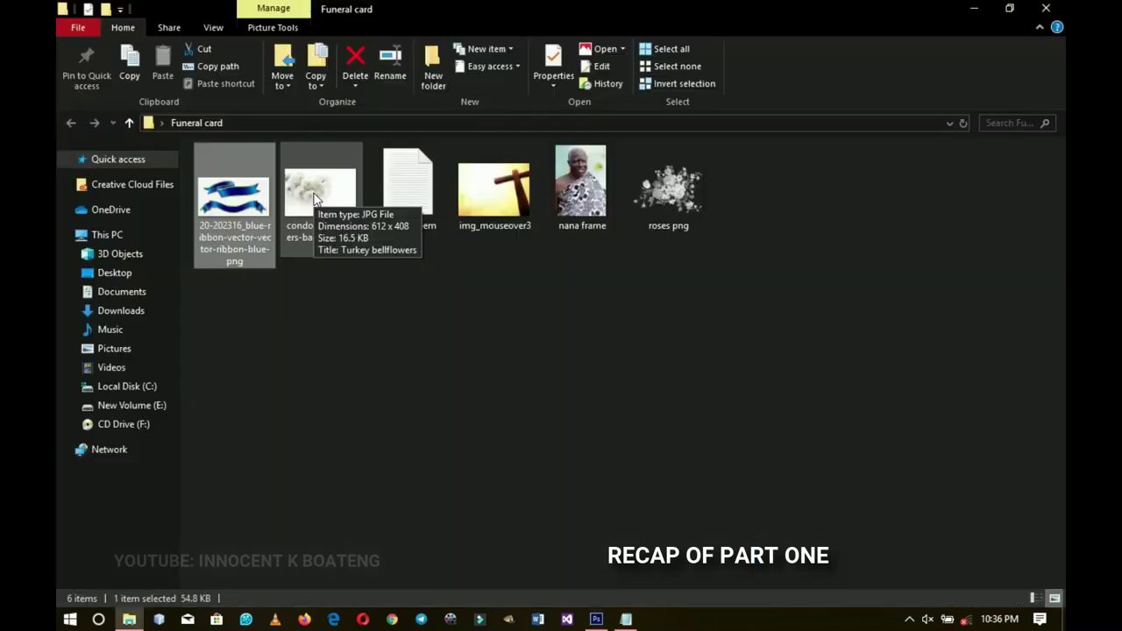
- Place the condolence-flowers-background-3 image, enlarge it, shift it toward the card's left edge and set its opacity to 22%
left_click_drag(313, 200, 369, 263)
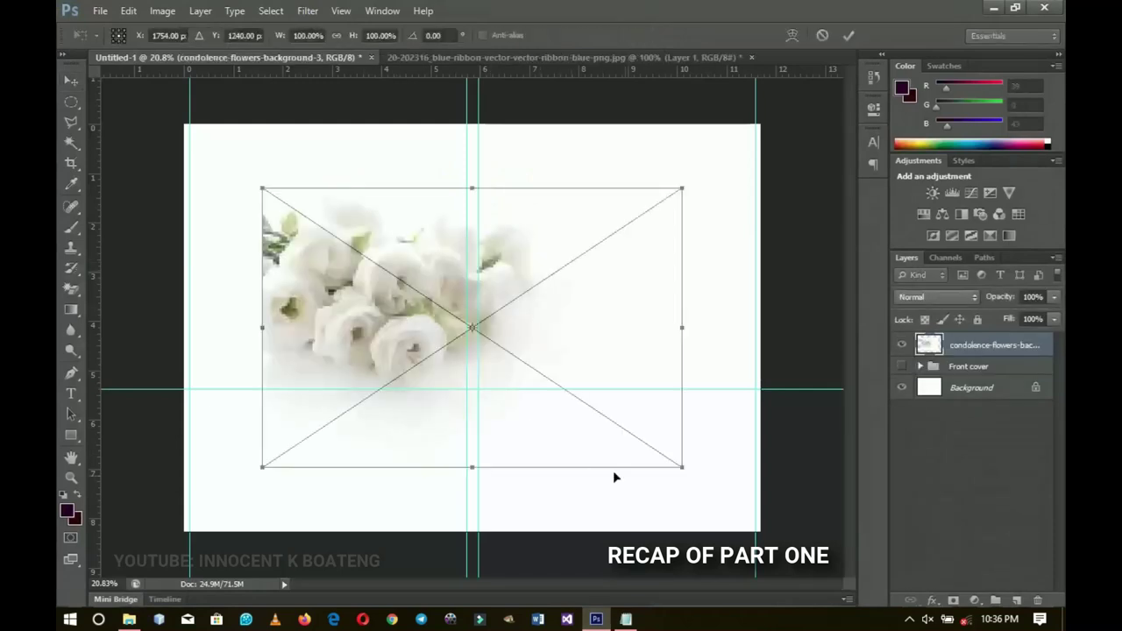
left_click_drag(687, 481, 724, 496)
double_click(644, 326)
mouse_move(558, 349)
left_mouse_down()
mouse_move(596, 352)
mouse_move(546, 348)
left_mouse_up()
left_click_drag(995, 297, 938, 298)
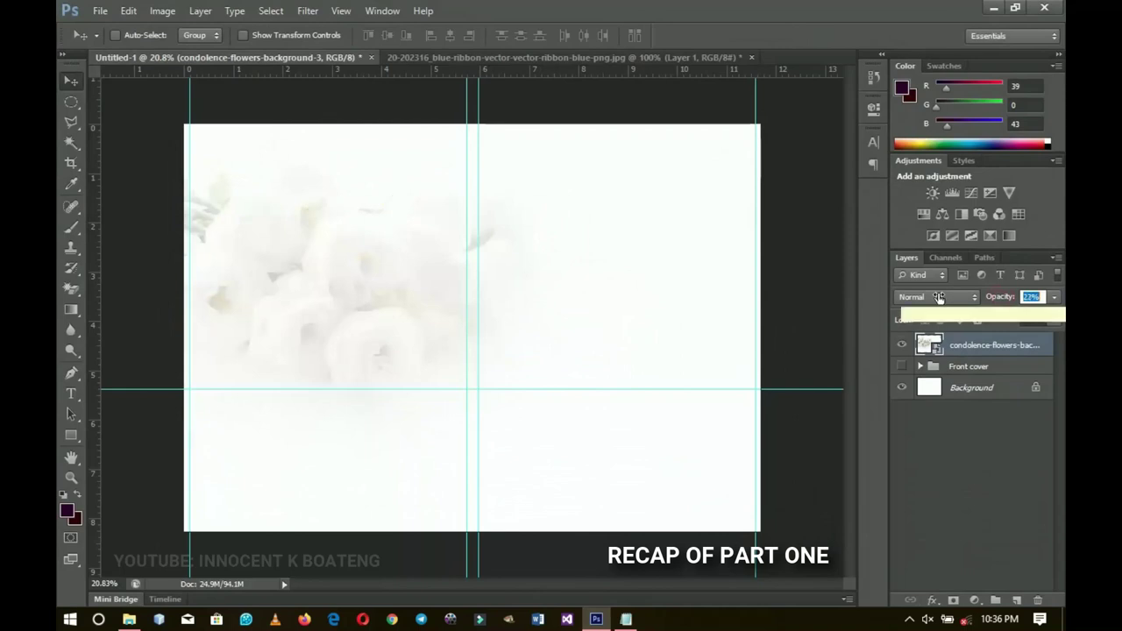
- Place the roses png image beneath the condolence flowers layer, set its opacity to 7% and shift it toward the right page
left_click(602, 621)
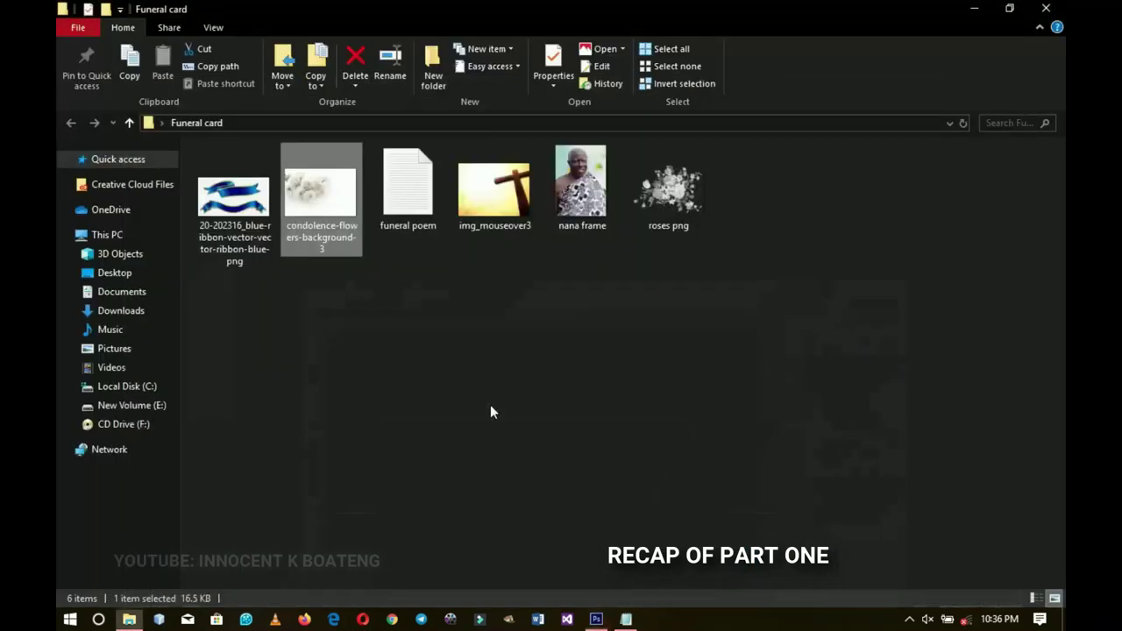
left_click_drag(682, 210, 587, 420)
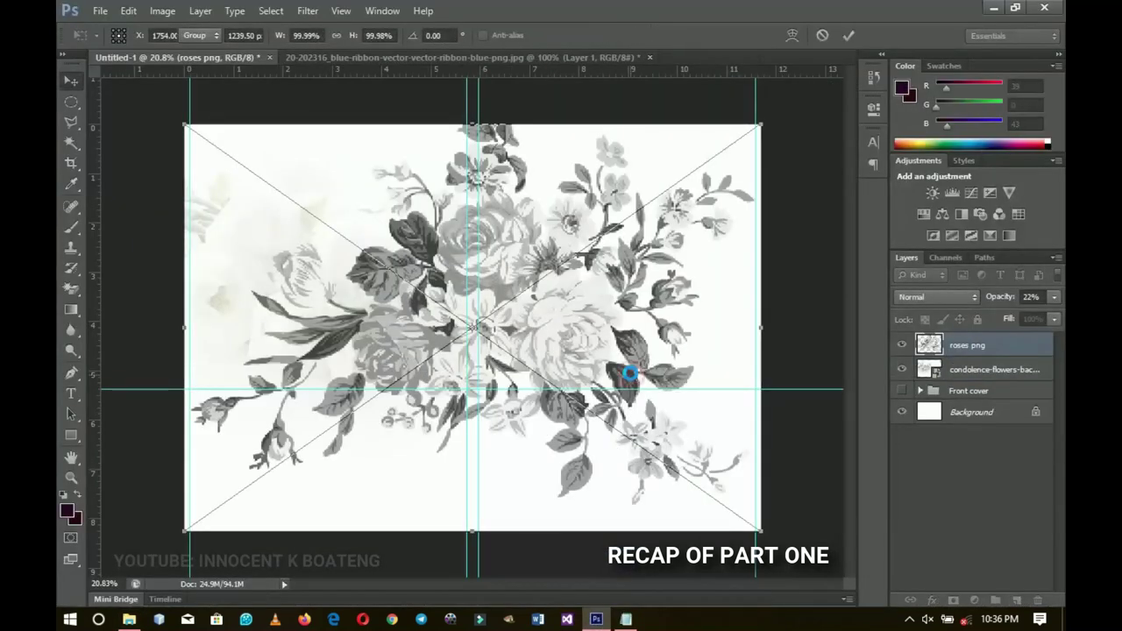
key("Return")
left_click_drag(981, 359, 981, 371)
left_click_drag(994, 298, 921, 298)
left_click_drag(599, 277, 701, 270)
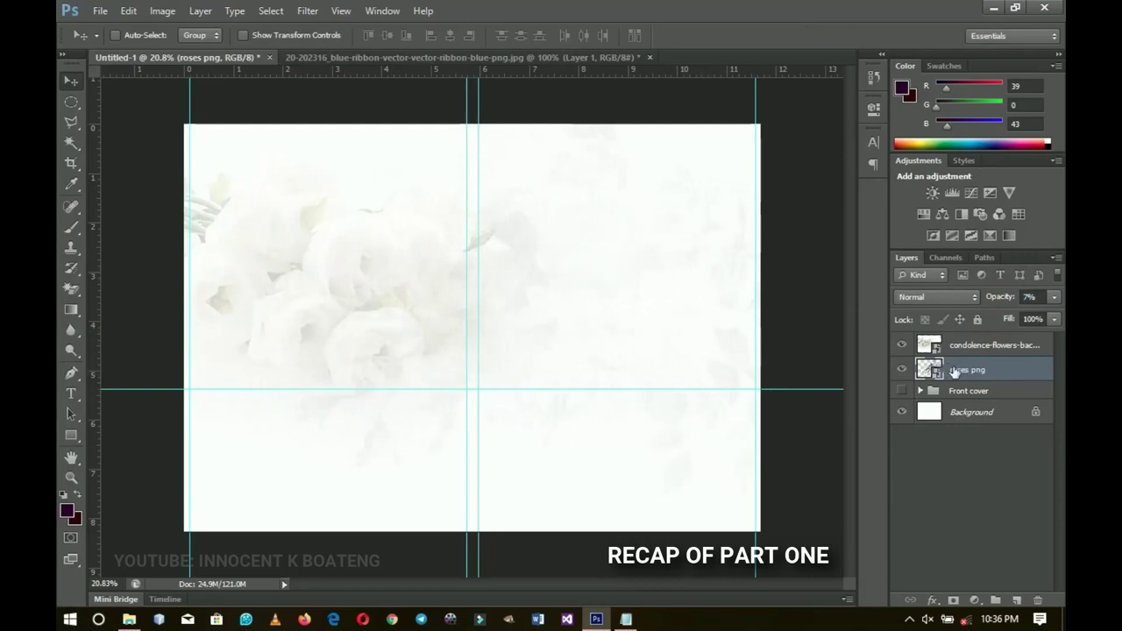
- Sample the front cover's dark purple band as the foreground colour, showing the cover only while sampling and restoring the flower and roses layers
left_click(902, 390)
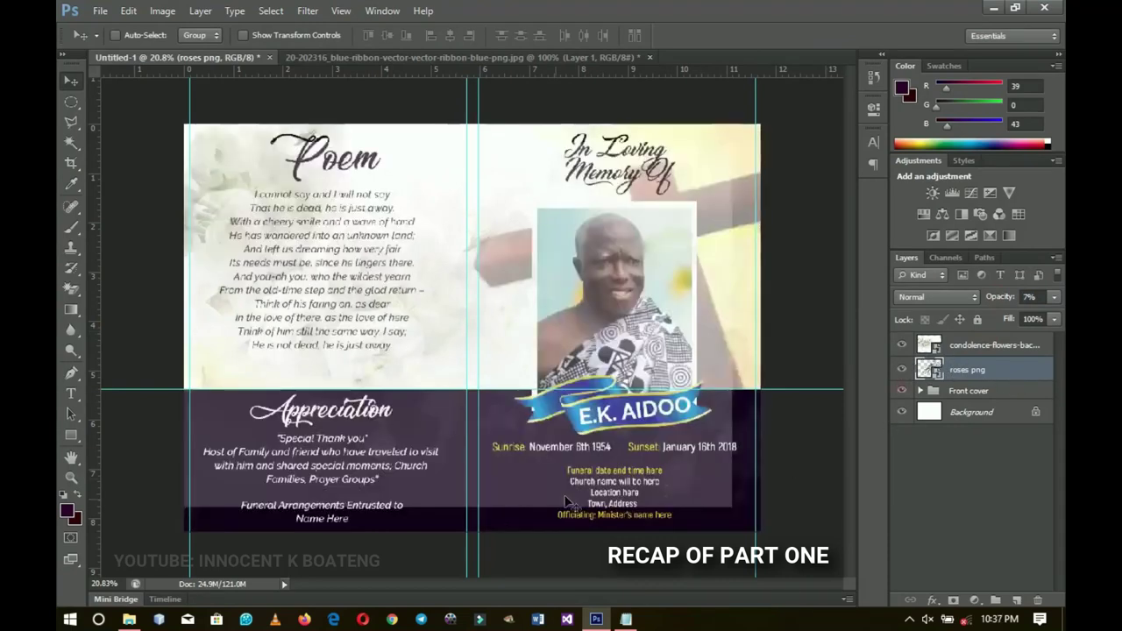
left_click(902, 369)
left_click(901, 344)
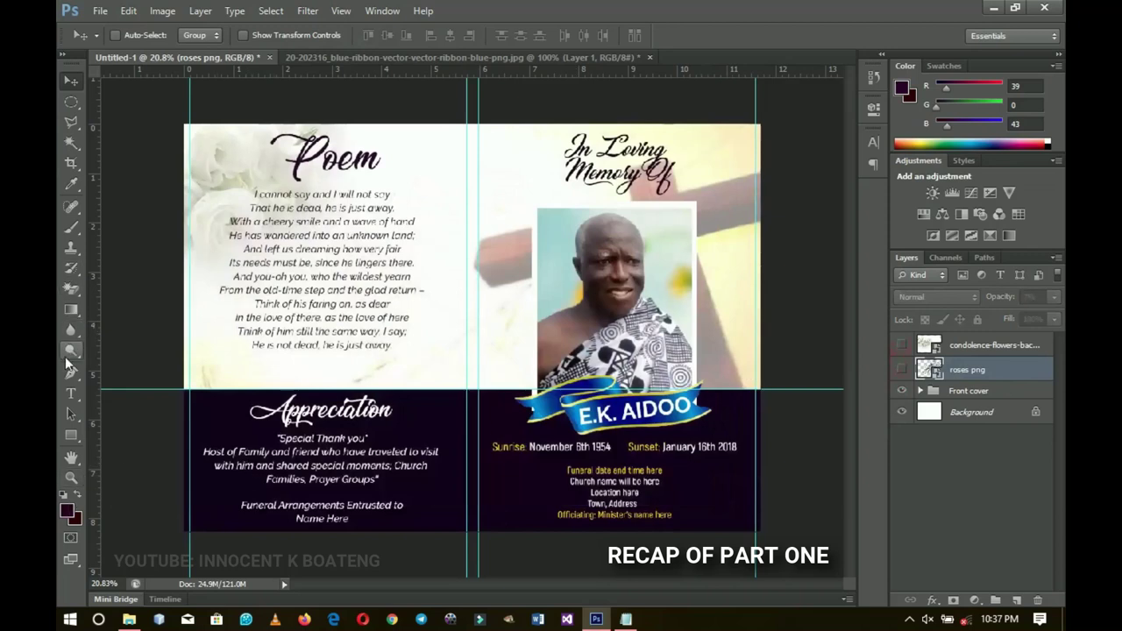
left_click(60, 184)
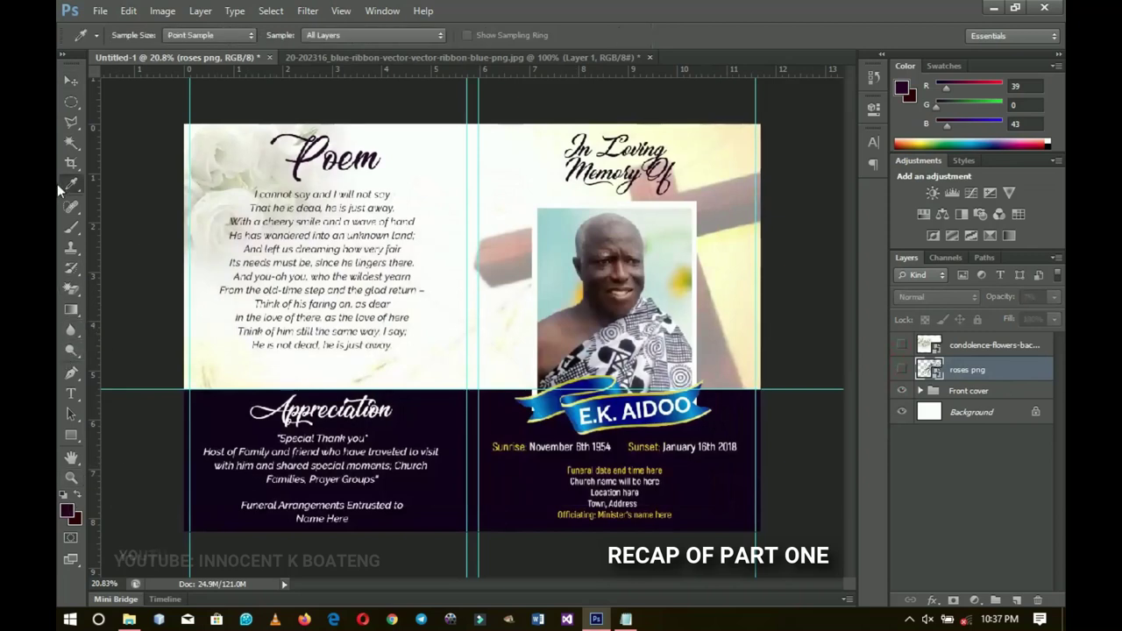
left_click(438, 480)
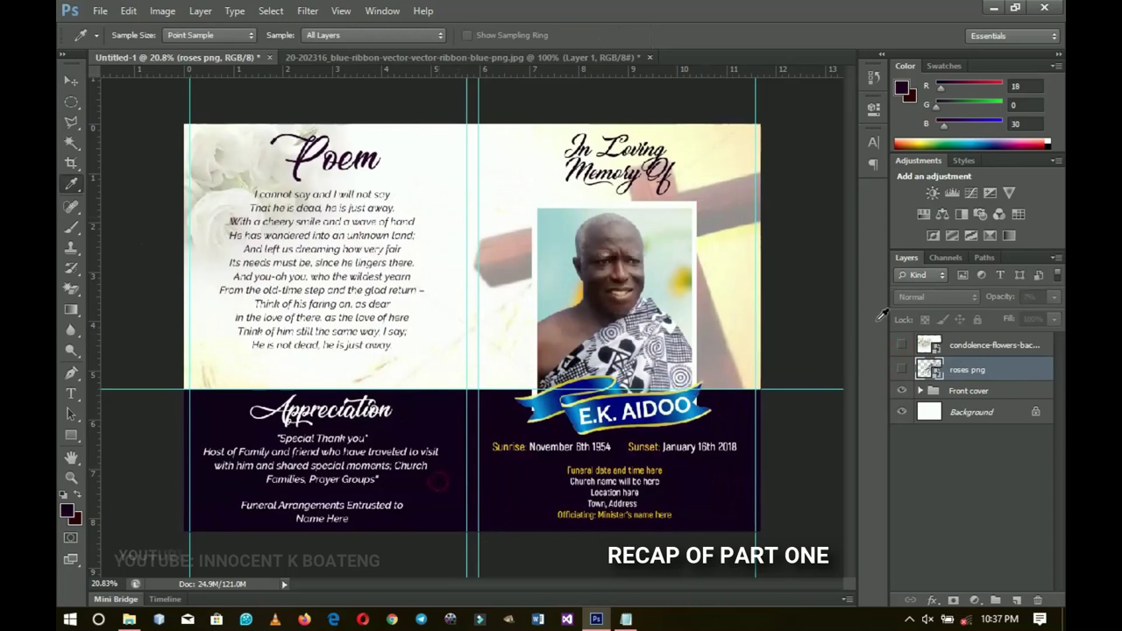
left_click(902, 391)
left_click(902, 369)
left_click(902, 345)
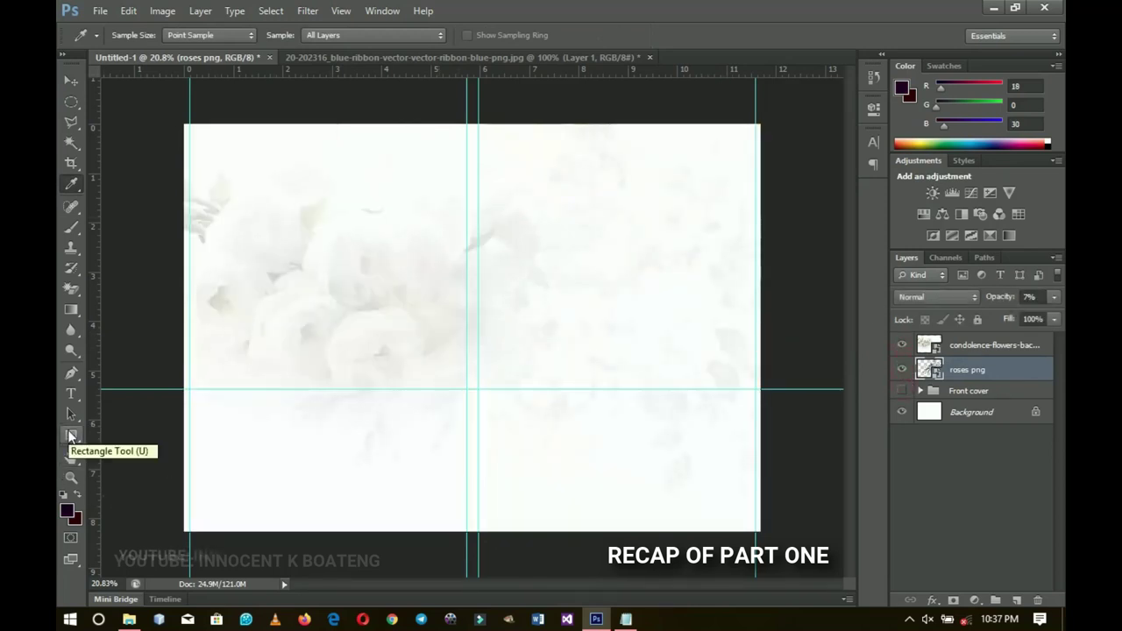
- Draw a dark purple rectangle, 3864 by 644 px, across the card's bottom edge, bring it above the flowers layer and lower it slightly
left_click(71, 434)
left_click_drag(159, 495, 794, 605)
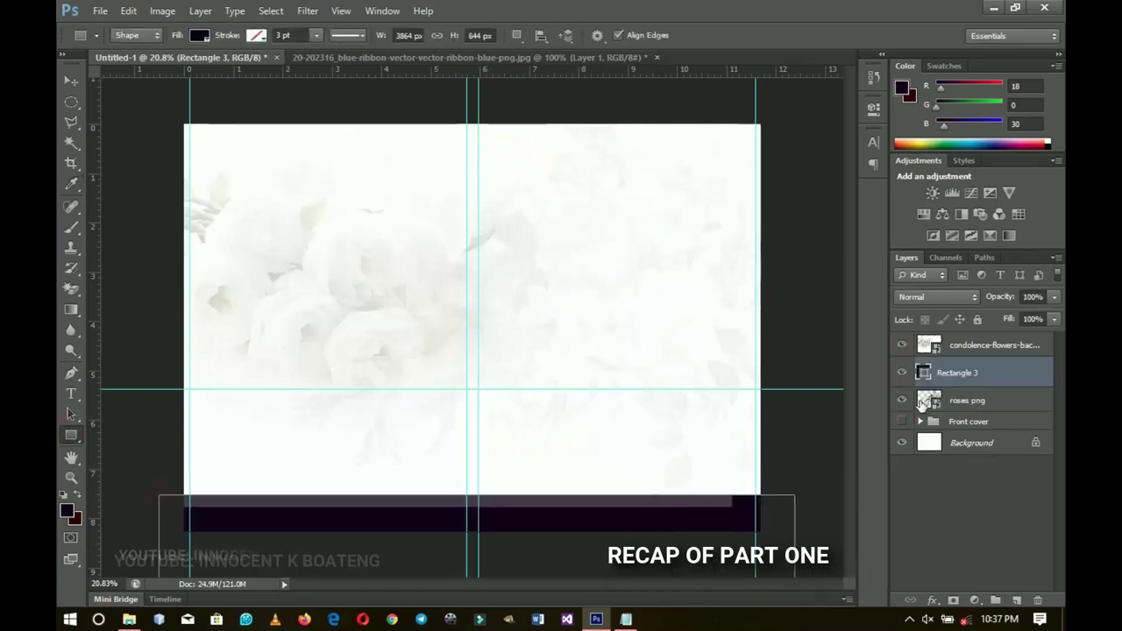
key("ctrl+bracketright")
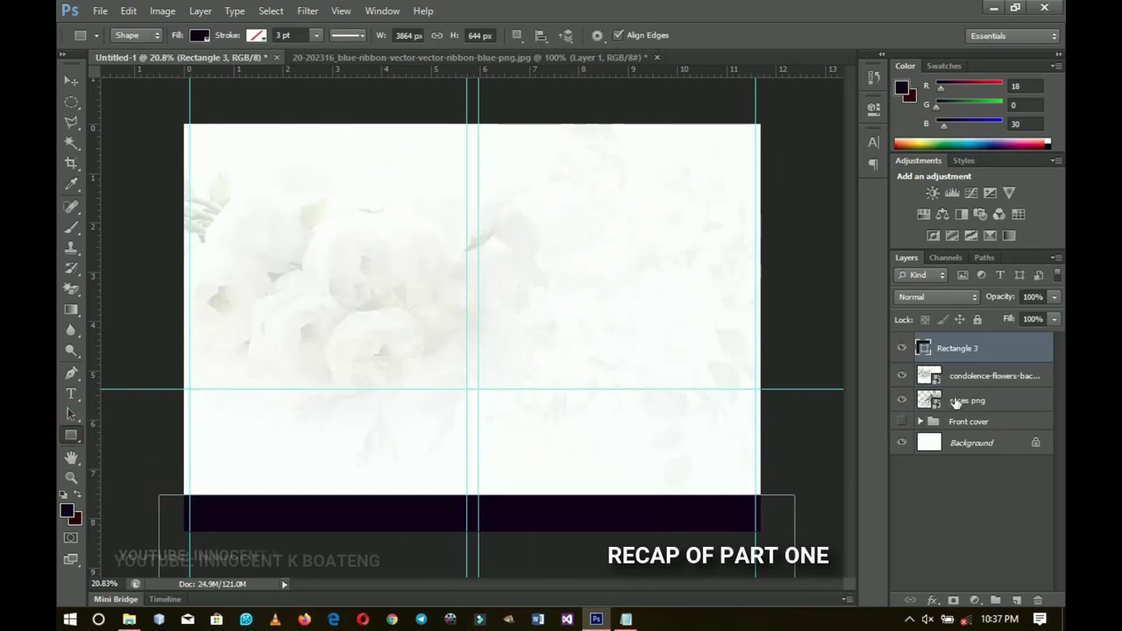
left_click(71, 80)
left_click_drag(611, 453, 610, 449)
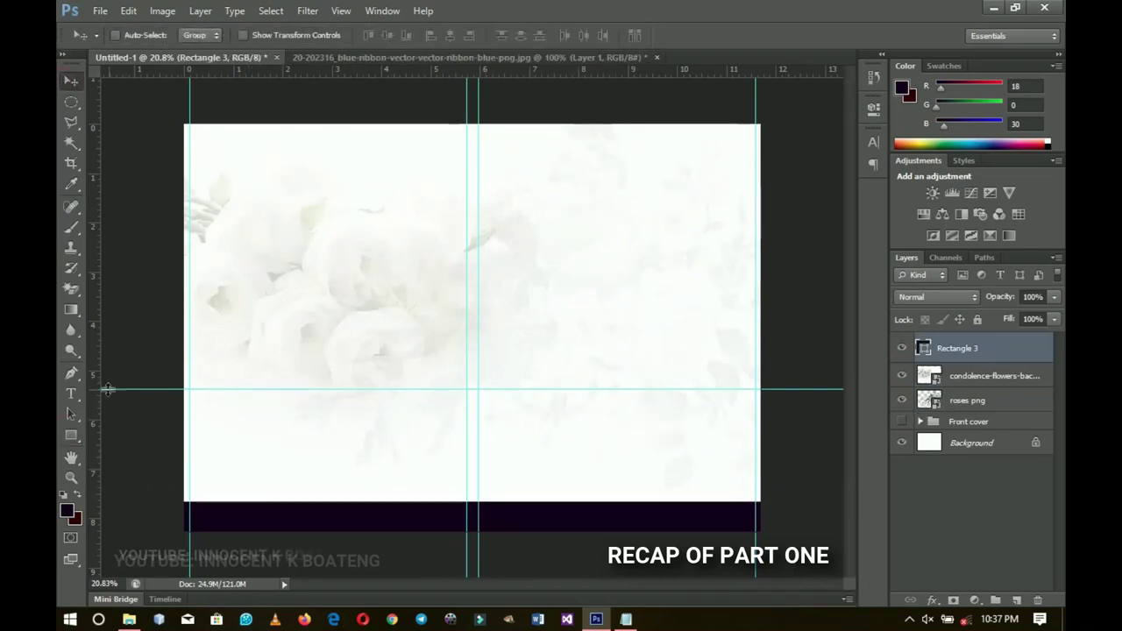
- Add an "Order of Service" heading in Lovely Home at the top of the left page and scale it up
left_click(71, 393)
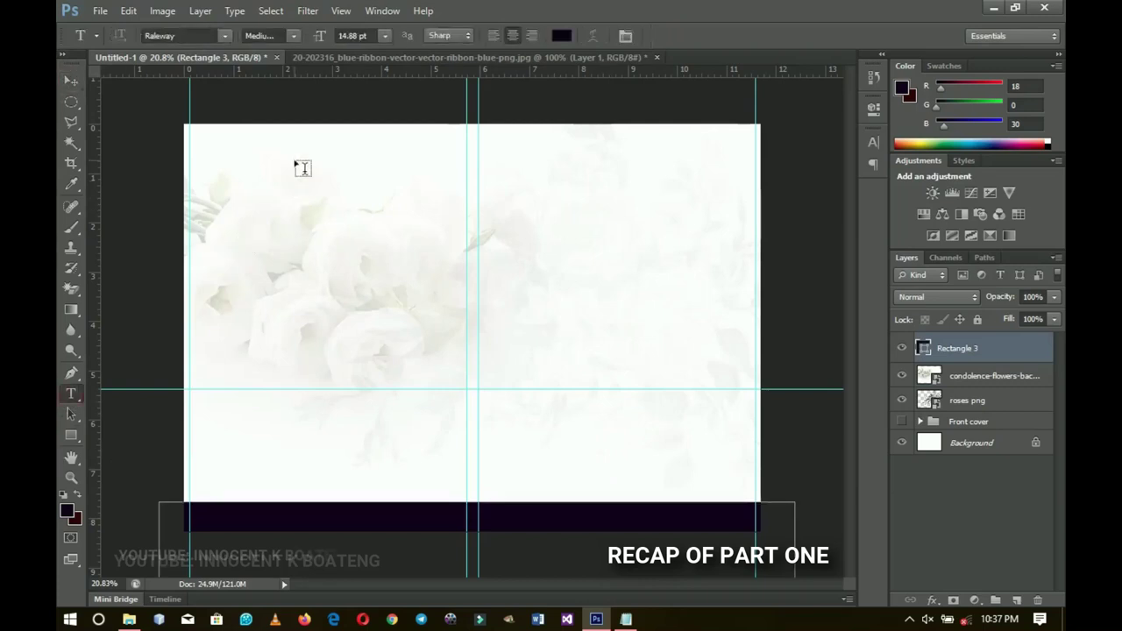
left_click(302, 168)
left_click(200, 32)
type("Lovely Home")
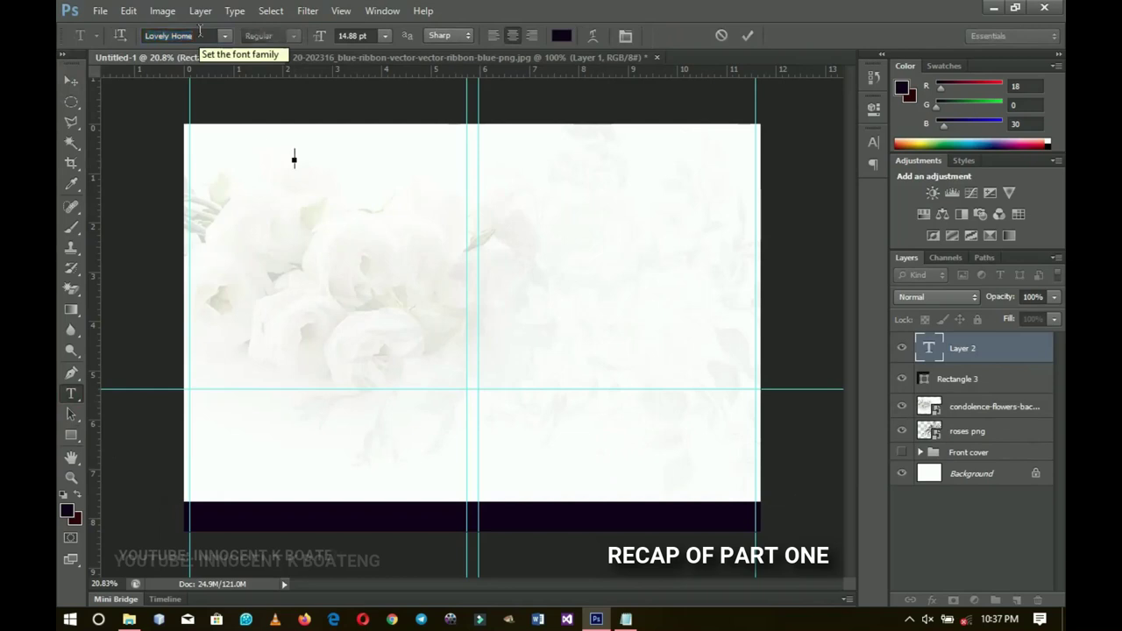
type("Order of Service")
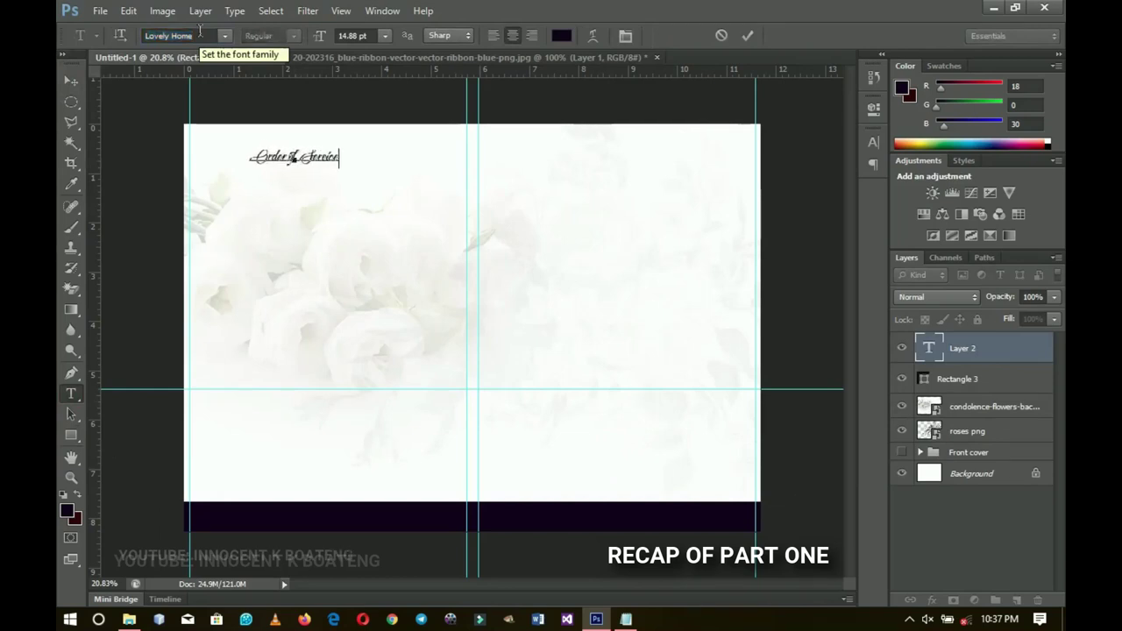
left_click(64, 88)
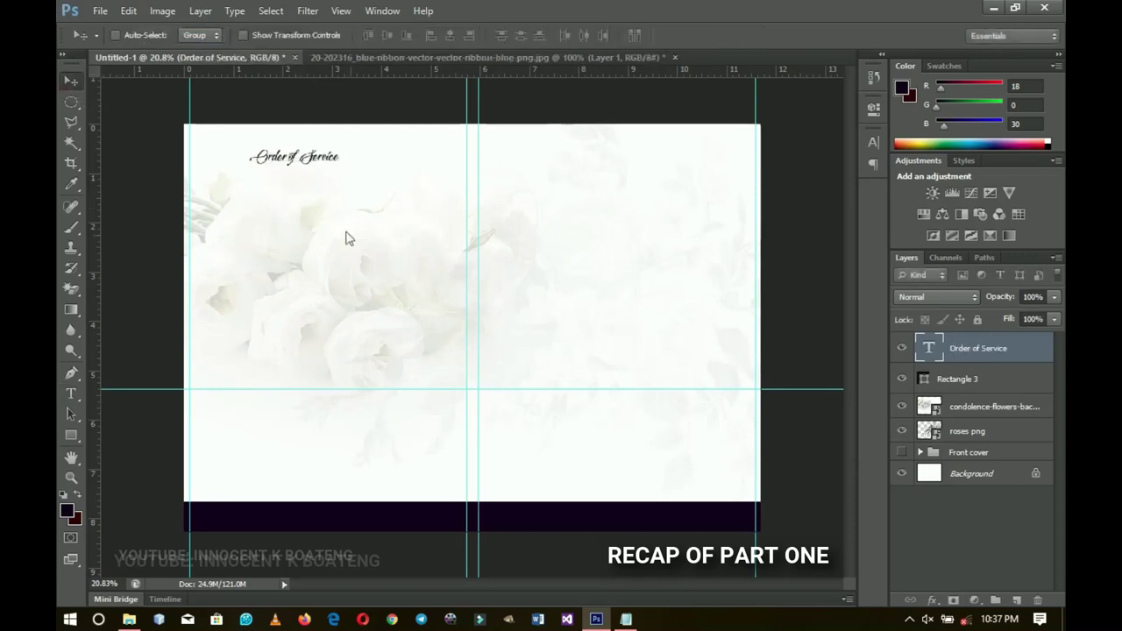
key("ctrl+t")
left_click_drag(344, 171, 379, 171)
key("Return")
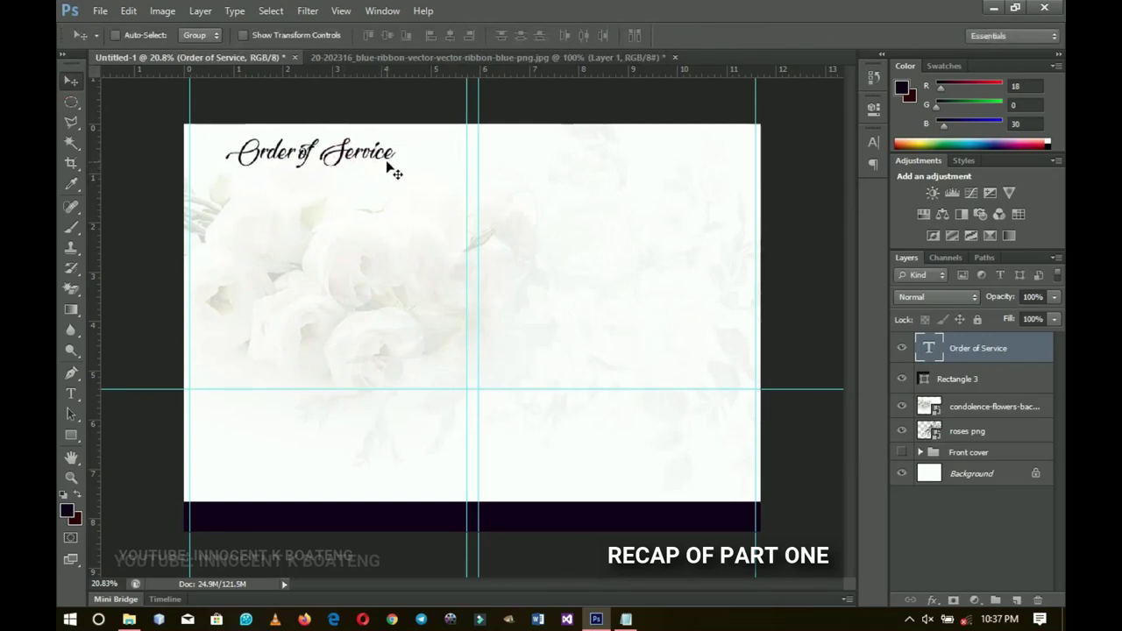
- Duplicate the heading onto the top of the right page and change its text to "Obituaryy"
key("ctrl+j")
left_click_drag(375, 170, 641, 165)
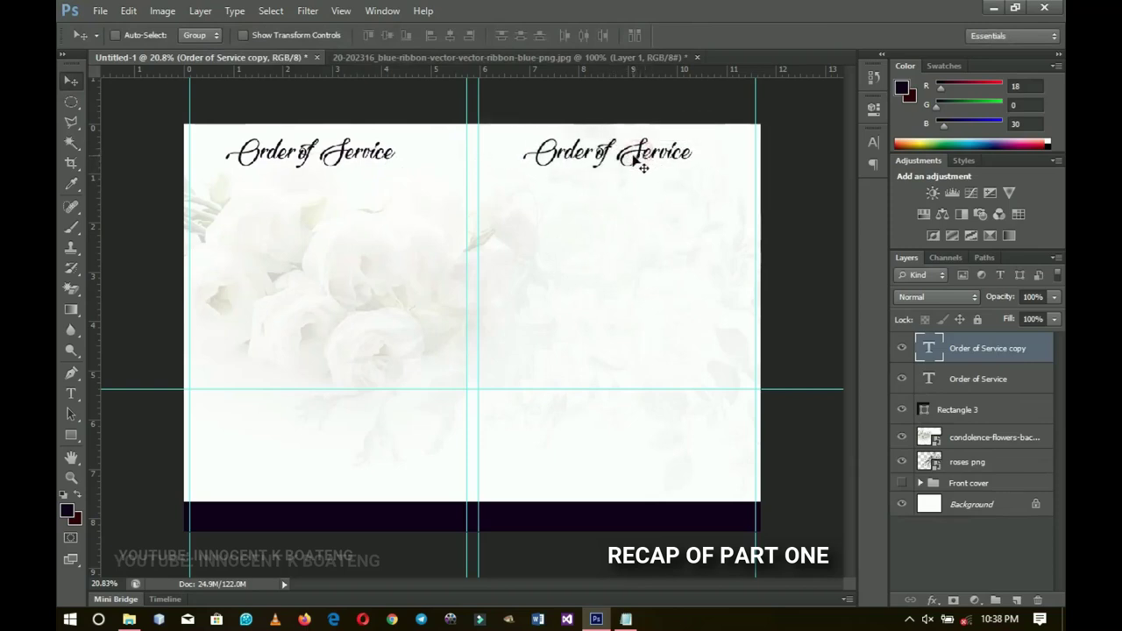
key("t")
triple_click(625, 160)
left_click(625, 160)
key("ctrl+a")
type("Obituary")
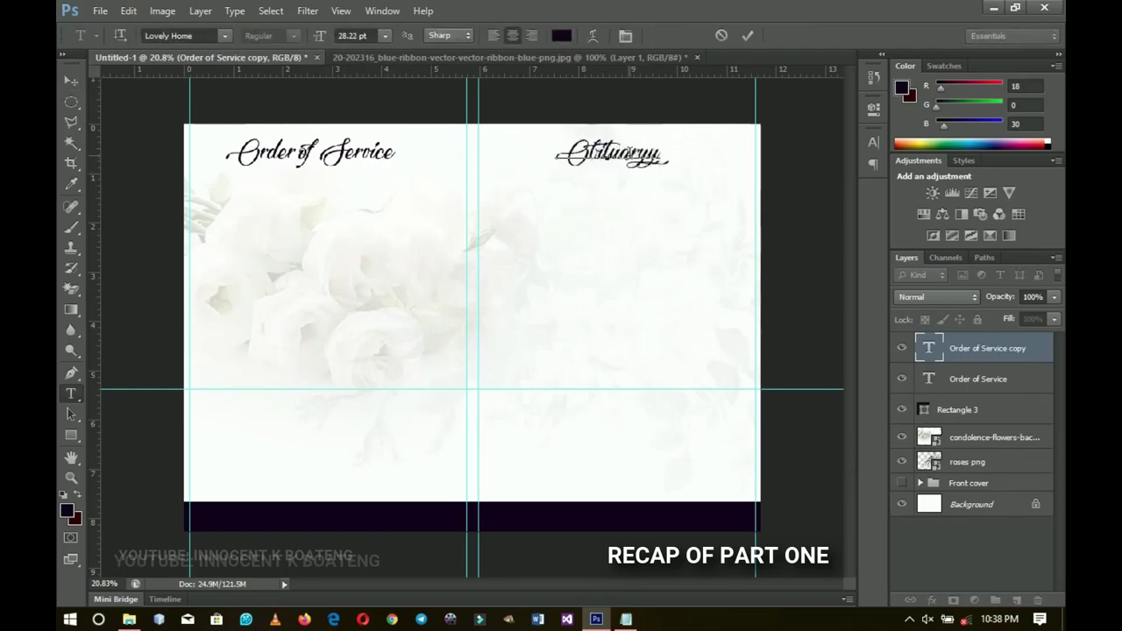
left_click(71, 81)
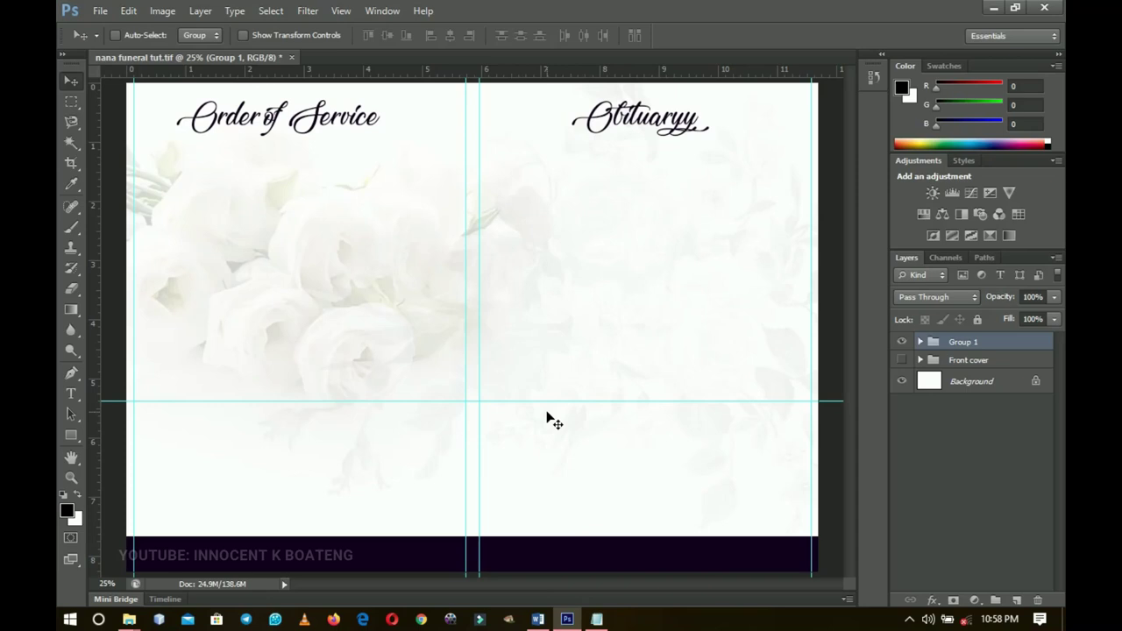
- Compare the front cover design with the inside pages by alternating the visibility of Group 1 and Front cover
left_click(900, 341)
left_click(901, 359)
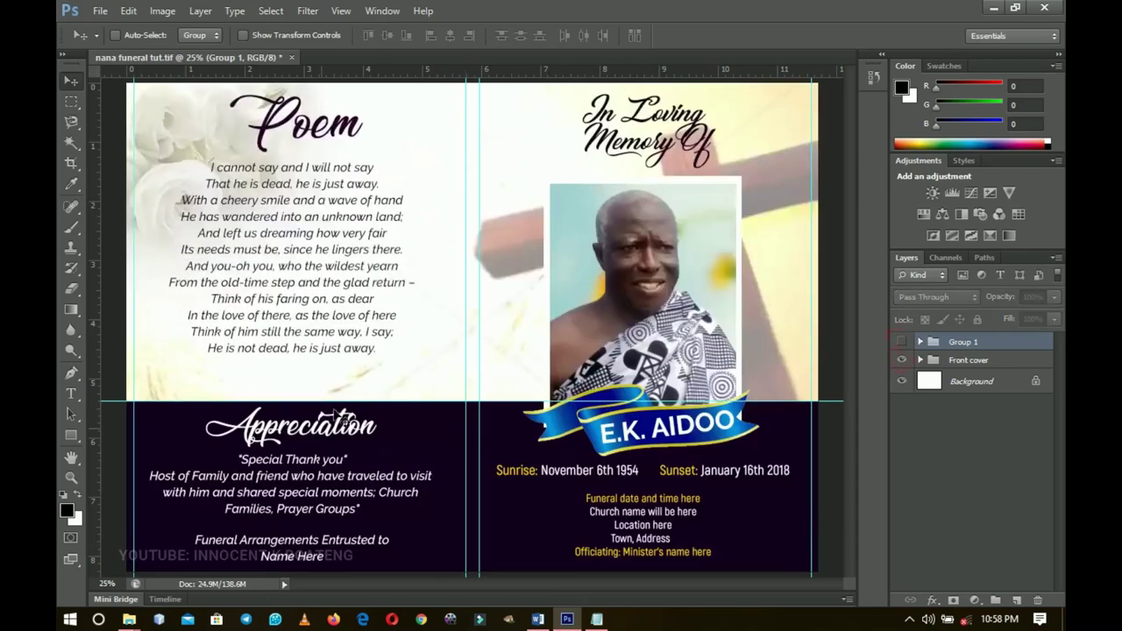
left_click(902, 360)
left_click(901, 341)
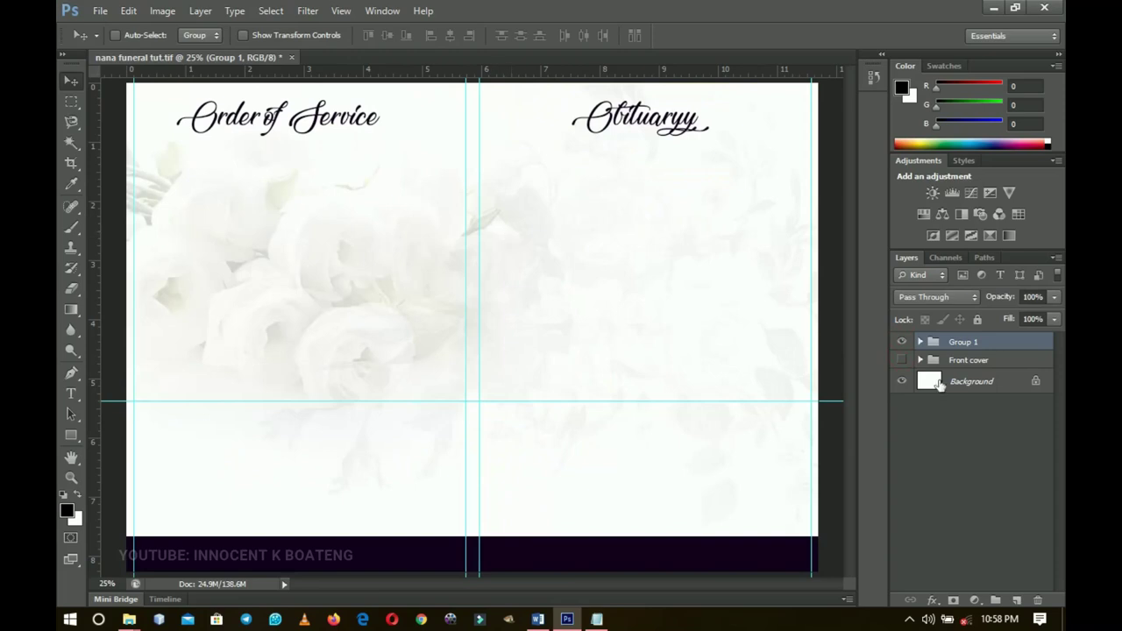
left_click(901, 341)
left_click(901, 361)
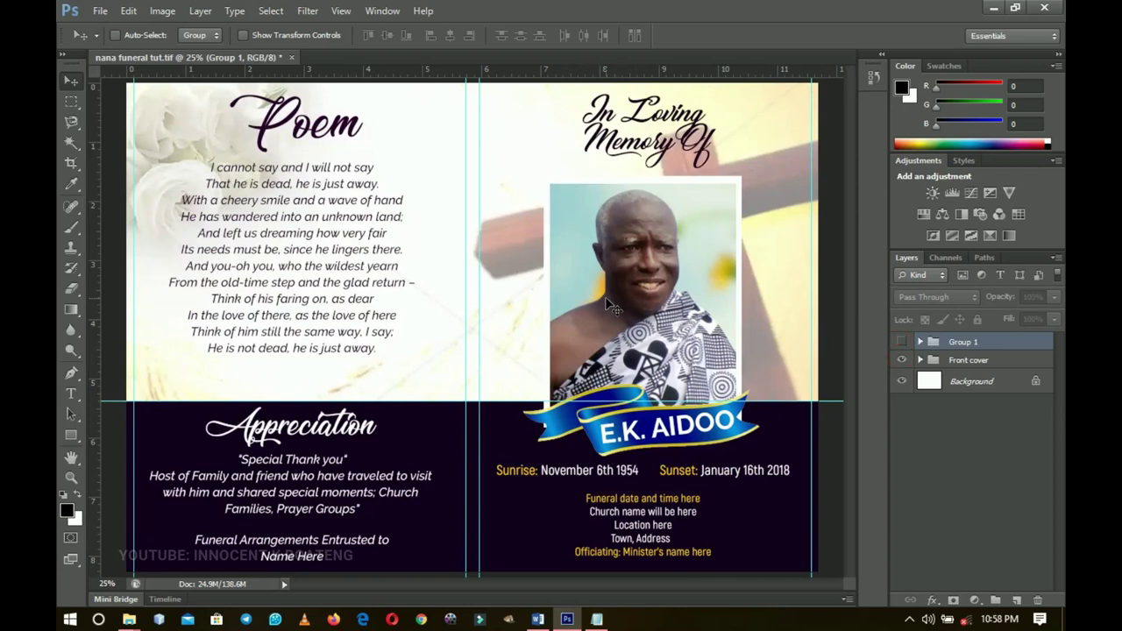
left_click(902, 360)
left_click(902, 341)
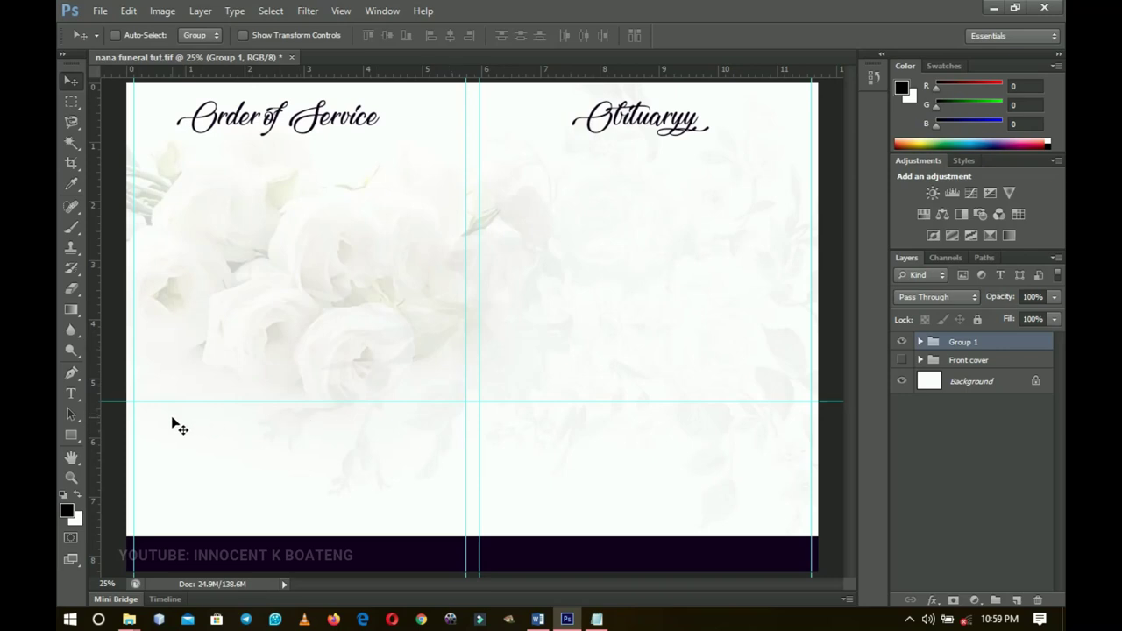
- Create a paragraph text box filling the left page below the Order of Service heading, set to Times New Roman Italic and left-aligned
left_click(74, 395)
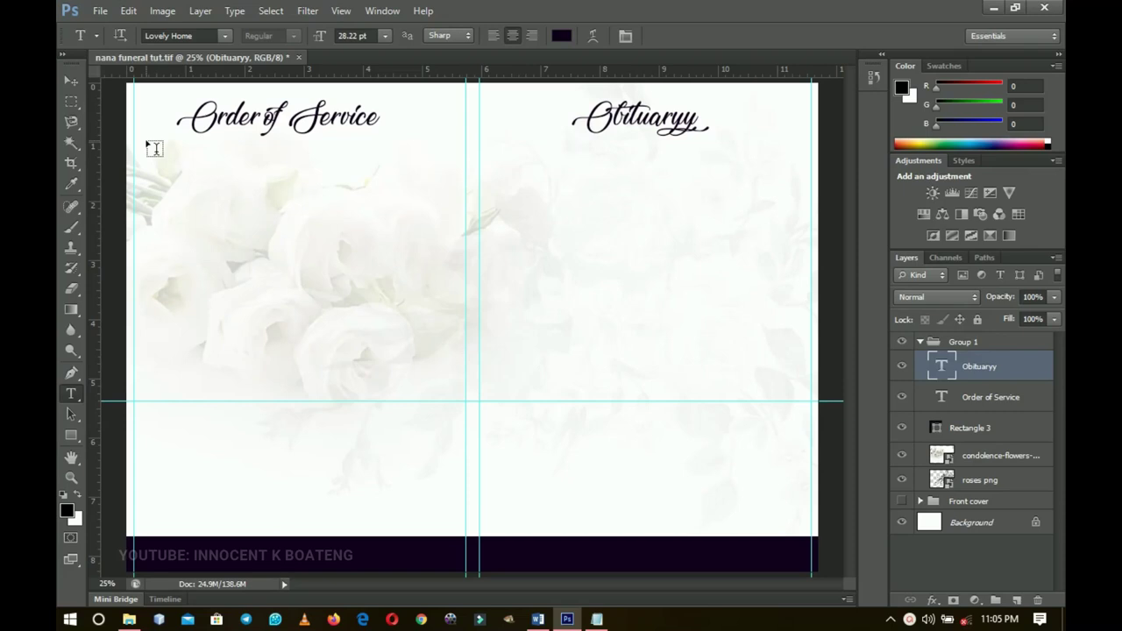
left_click_drag(150, 149, 455, 529)
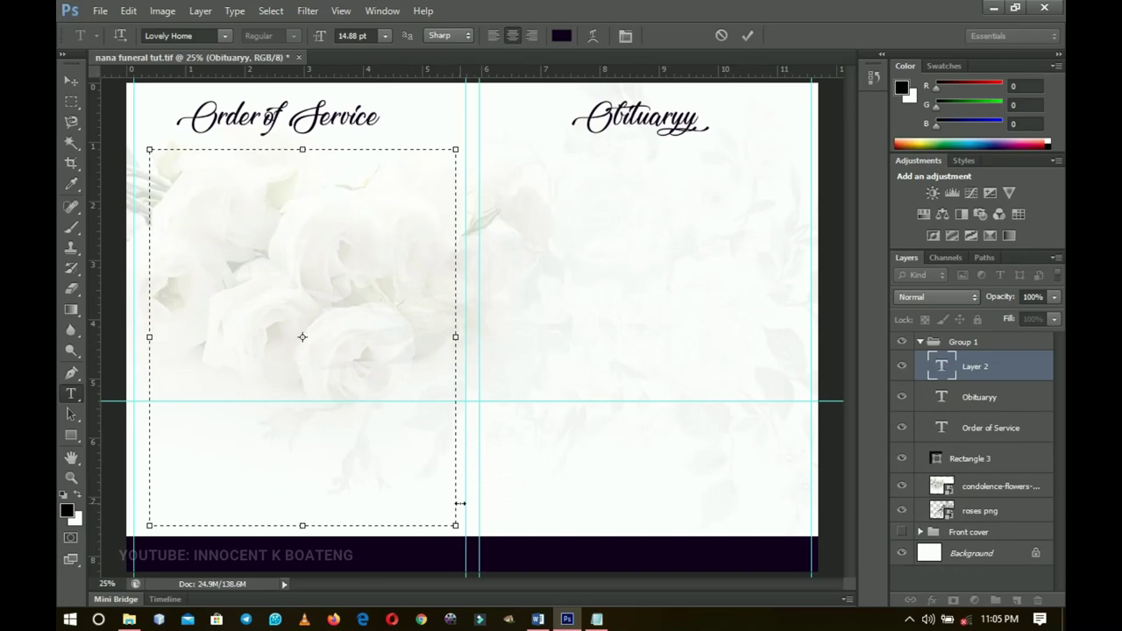
left_click(197, 37)
type("Times New Rom...")
key("Return")
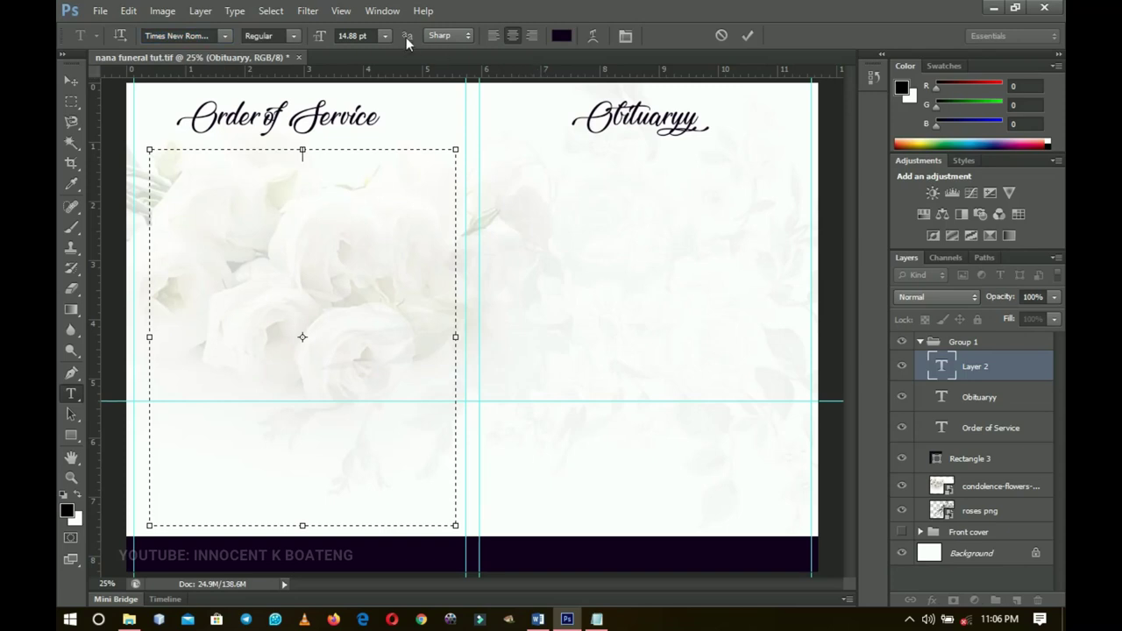
left_click(294, 35)
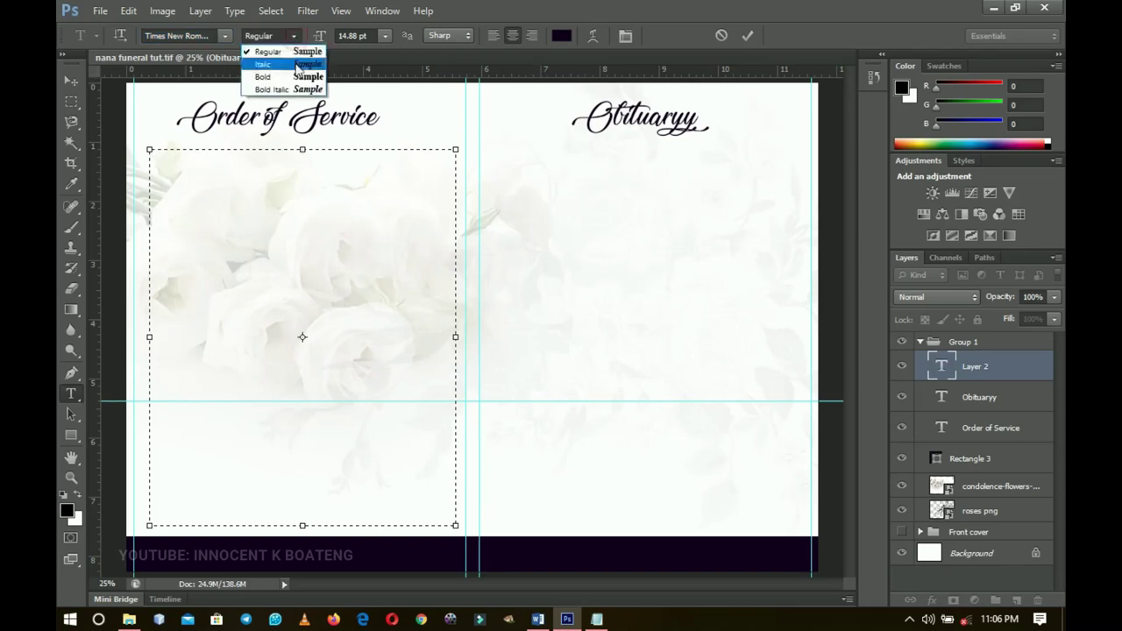
left_click(296, 64)
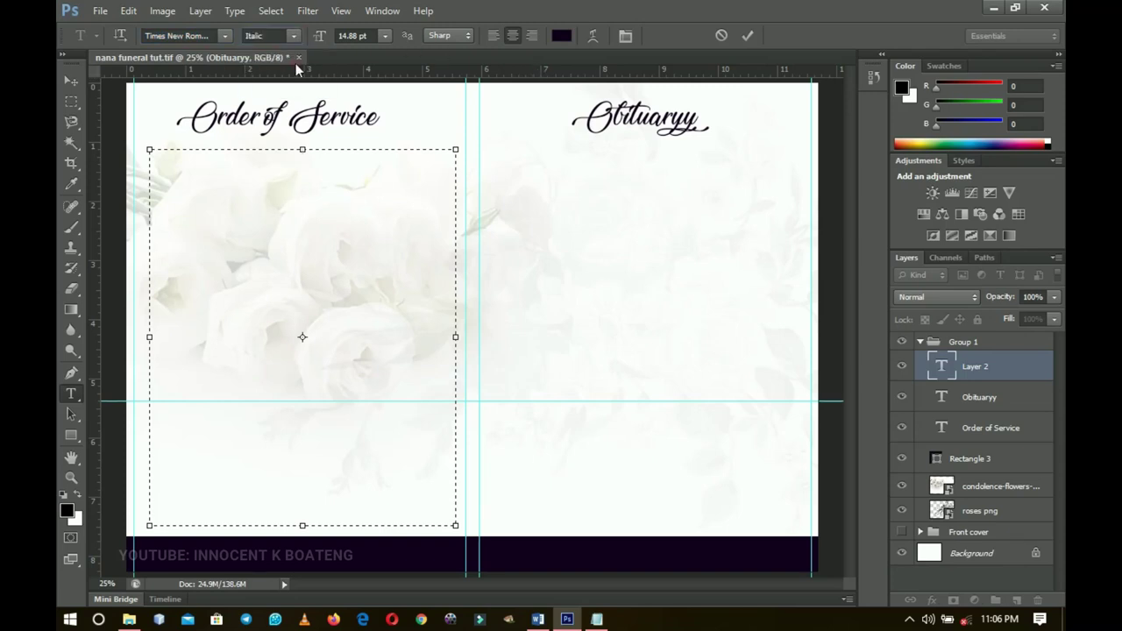
left_click(497, 39)
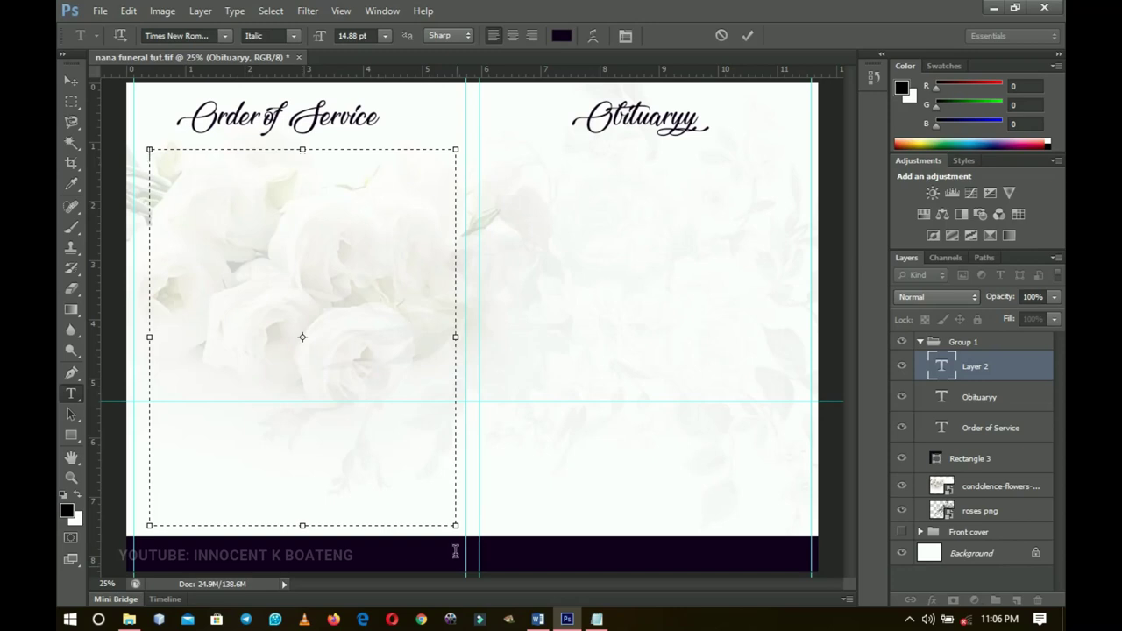
- Fill the left page's text box with the programme text from the Notepad file funeral text, starting with "Musical Prelude"
left_click(596, 621)
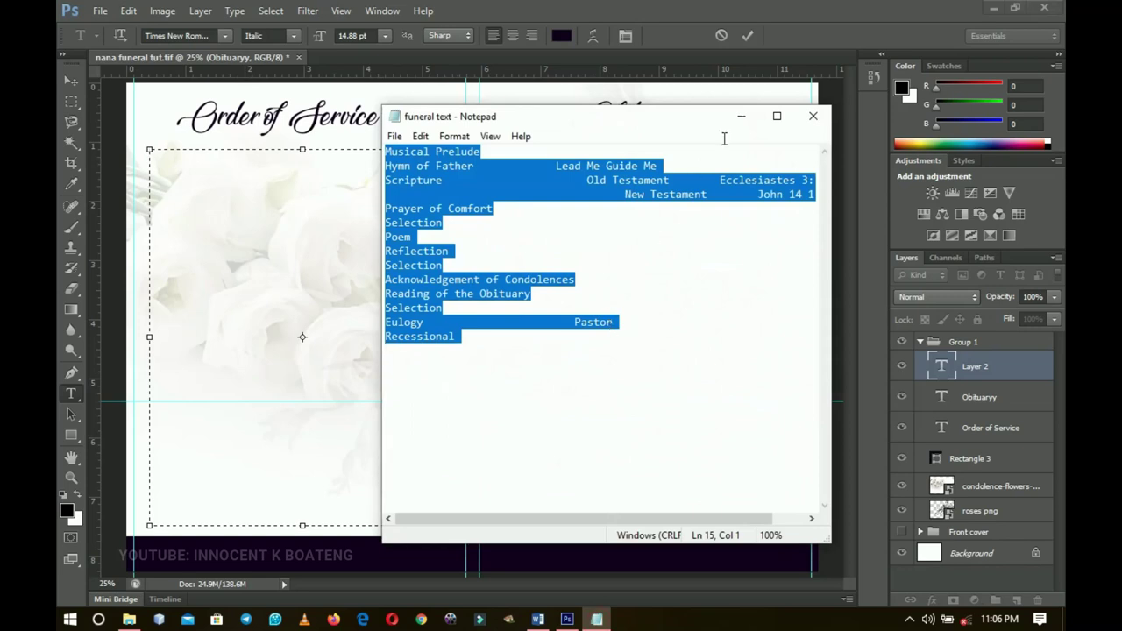
left_click(741, 115)
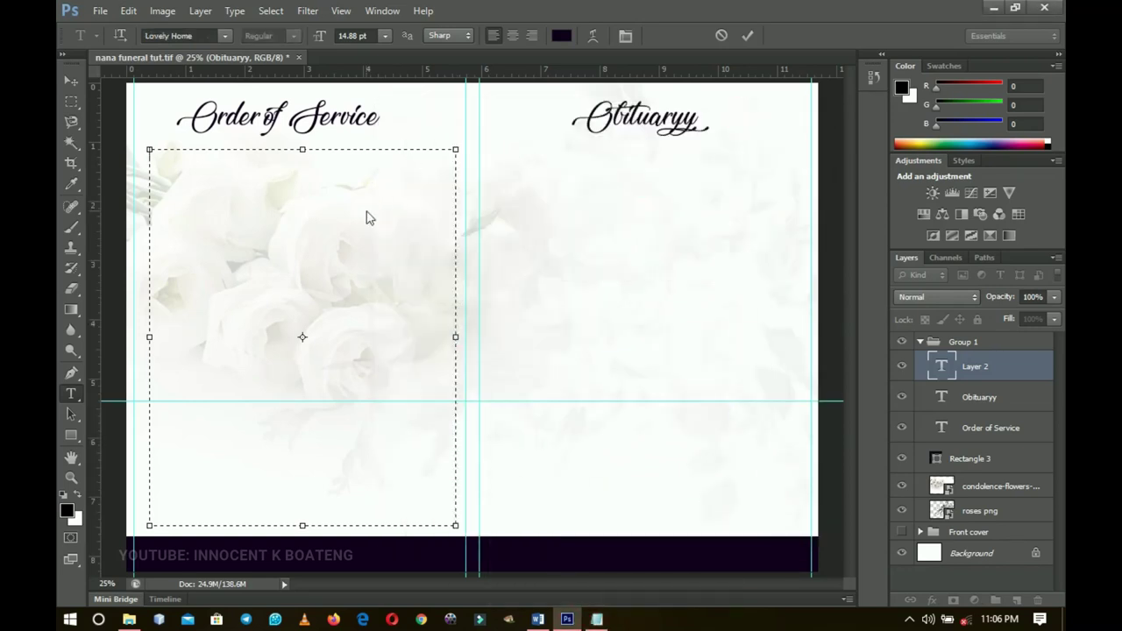
type("Musical Prelude Hymn of Father\tLead Me Guide Me Scripture\tOld Testament\tEcclesiastes 3: 1: 8 \tNew Testament\tJohn 14 1 7 Prayer of Comfort Selection Poem Reflection Selection Acknowledgement of Condolences Reading of the Obituary Selection Eulogy\tPastor Recessional")
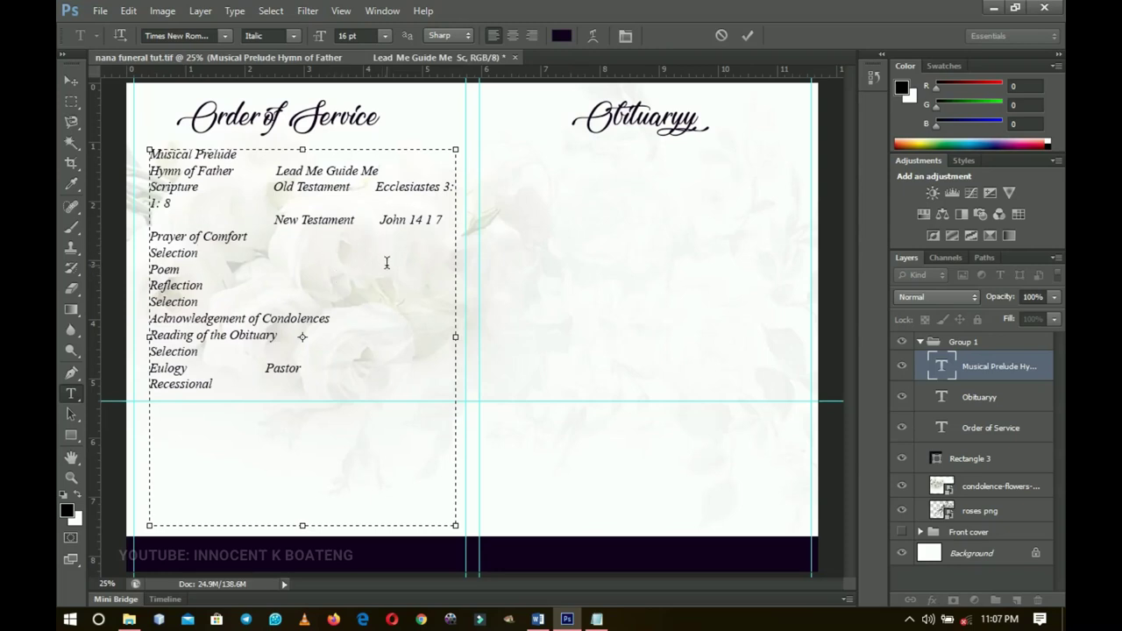
- Try a 17 pt font size on the whole order-of-service text and adjust the spacing in the Scripture lines
key("ctrl+a")
left_click(368, 35)
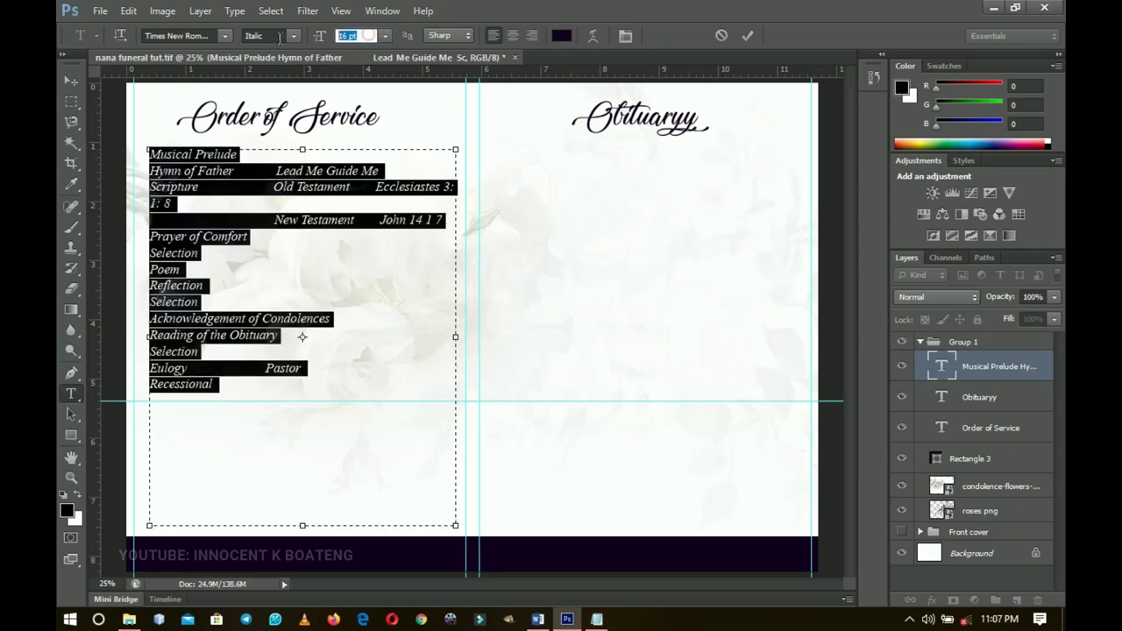
type("17")
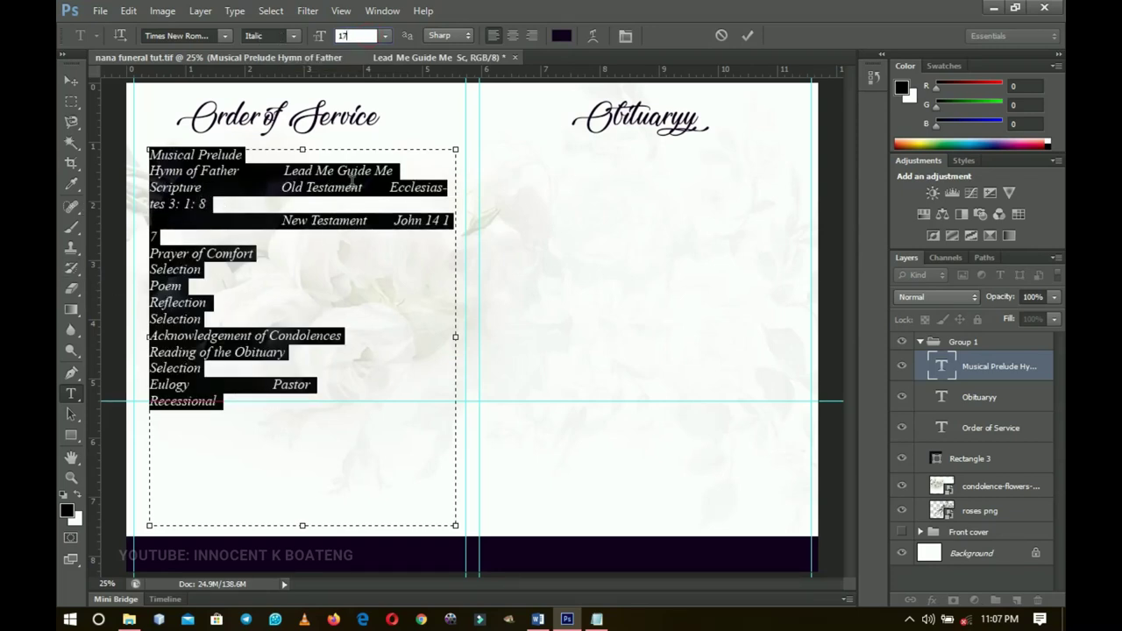
left_click(391, 186)
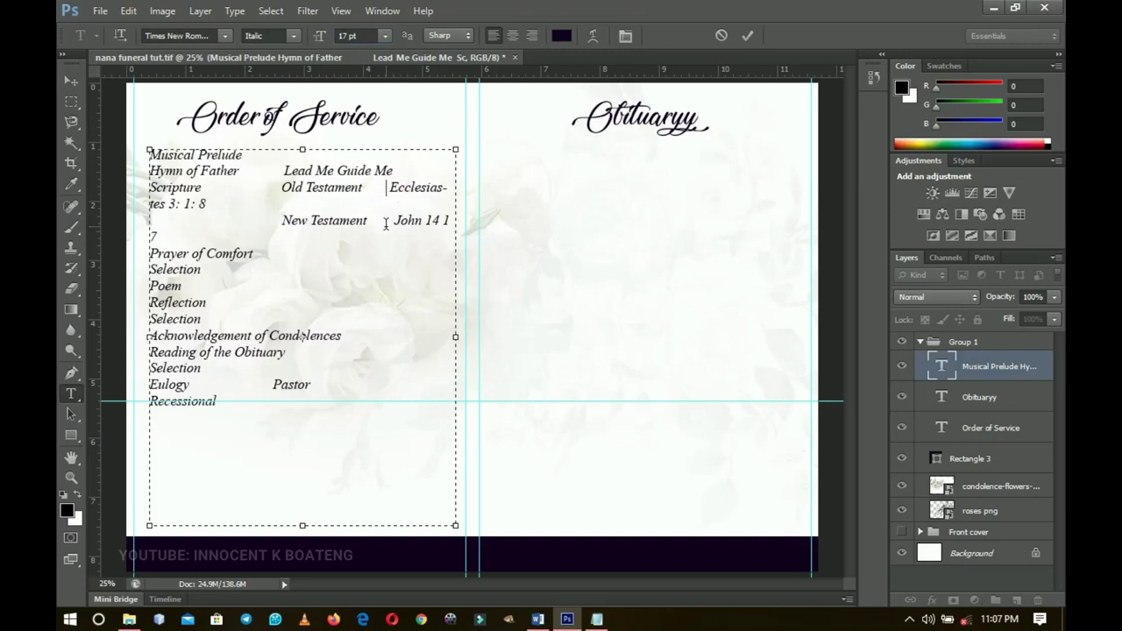
left_click(392, 197)
key("BackSpace")
left_click(282, 187)
key("BackSpace")
- Move the order-of-service text slightly lower beneath its heading and scale it up a little within the left page
left_click(71, 80)
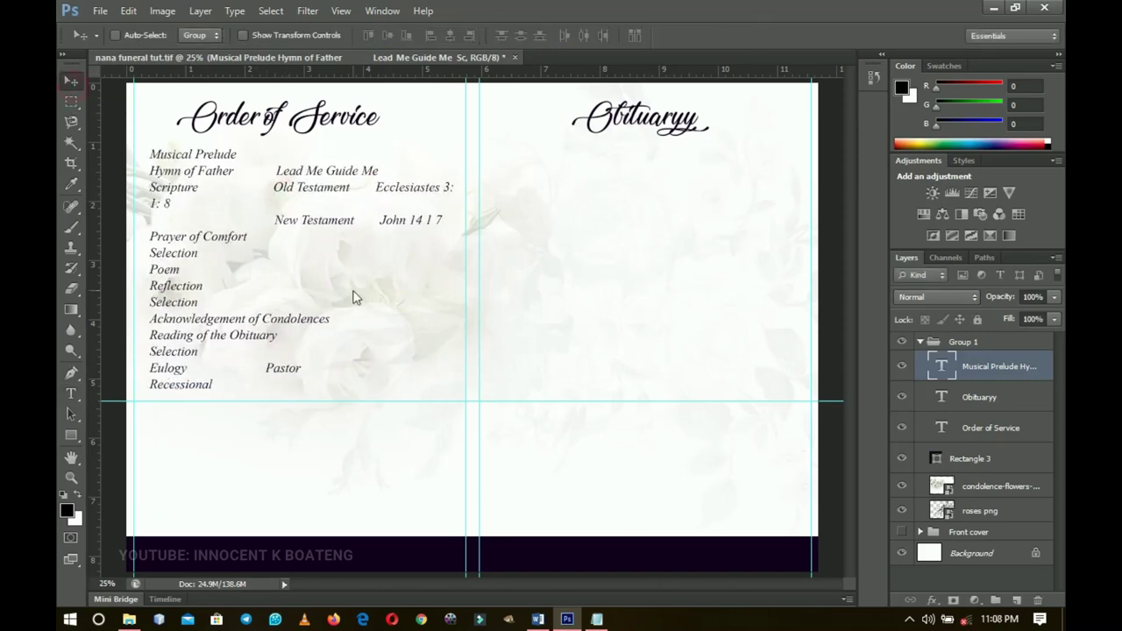
left_click_drag(340, 304, 339, 328)
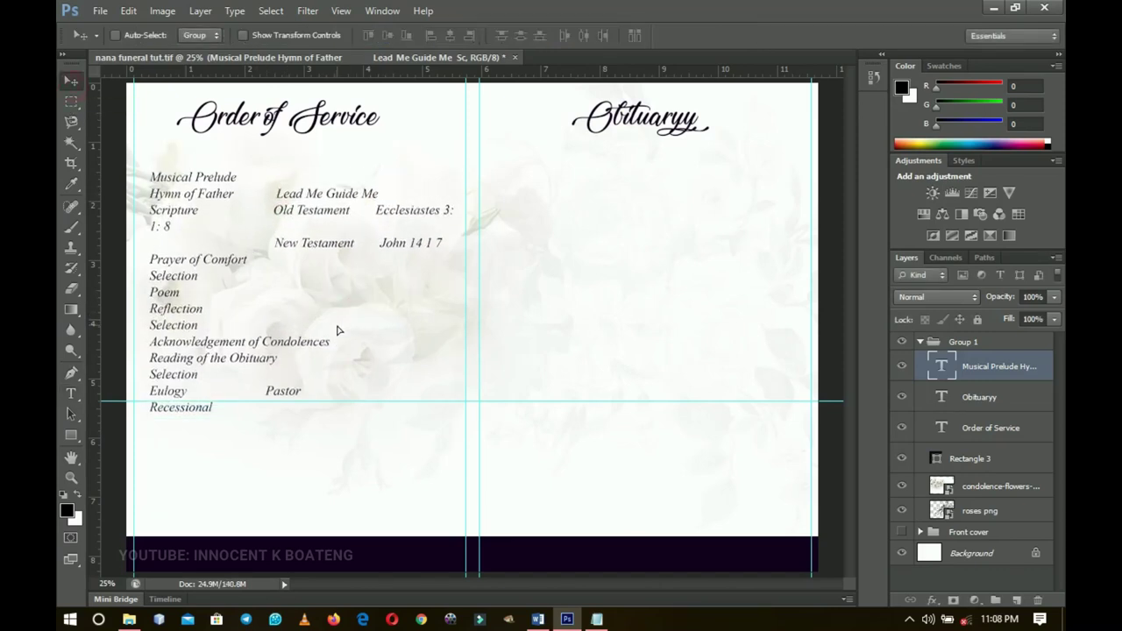
left_click(303, 275, "ctrl")
left_click_drag(404, 294, 528, 310)
left_click(619, 303, "ctrl")
left_click_drag(621, 335, 629, 342)
left_click_drag(544, 327, 483, 354)
right_click(479, 340)
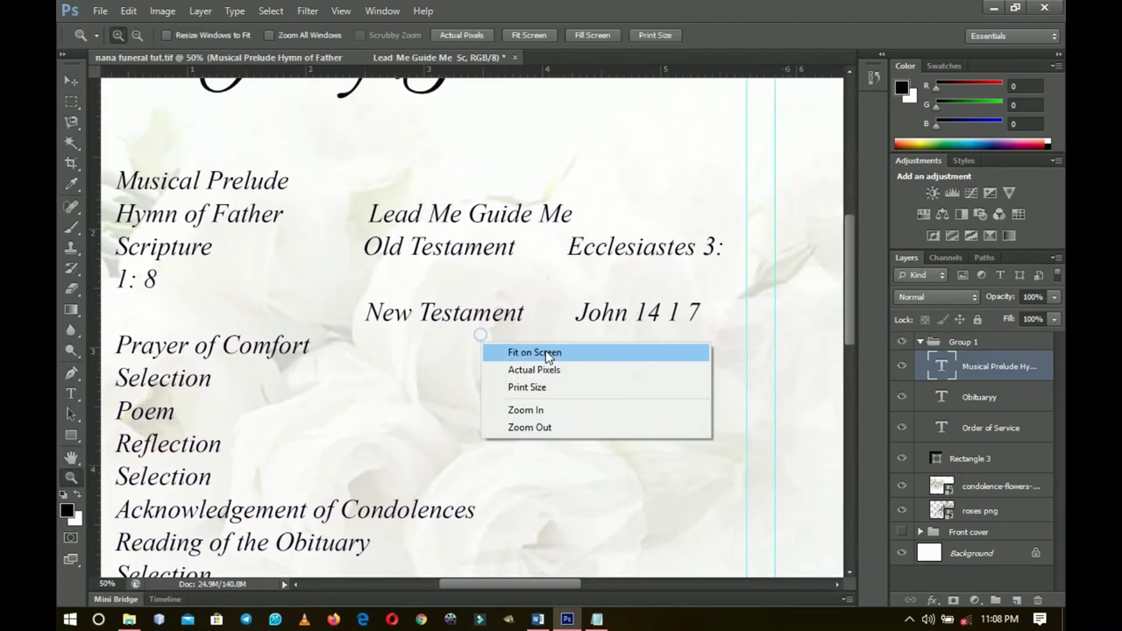
left_click(534, 353)
key("ctrl+t")
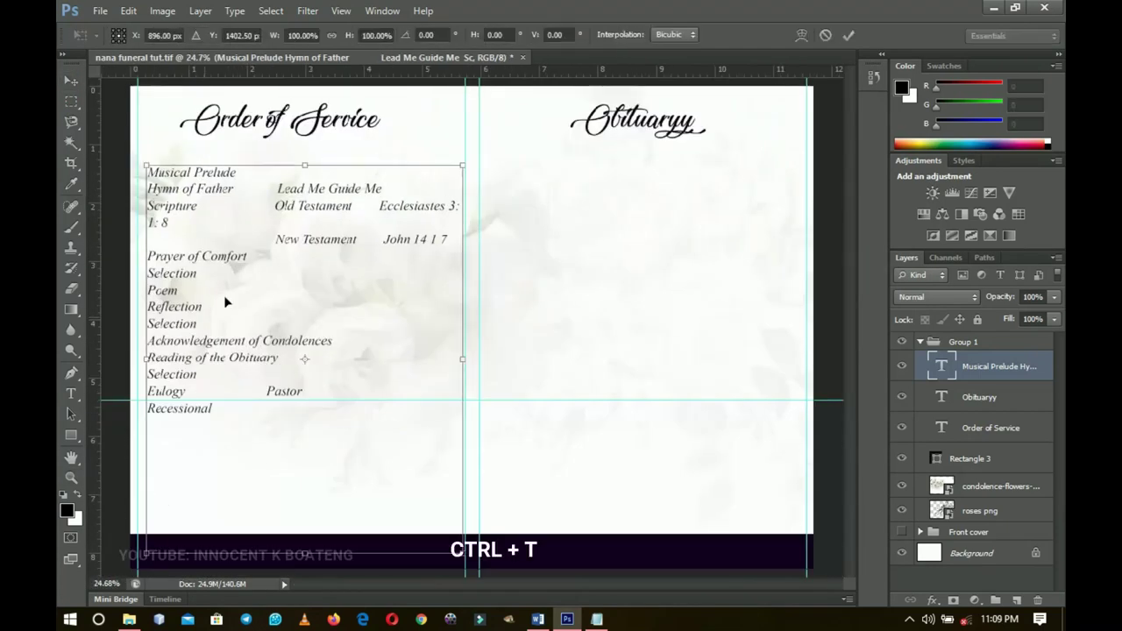
left_click_drag(464, 167, 462, 166)
key("Return")
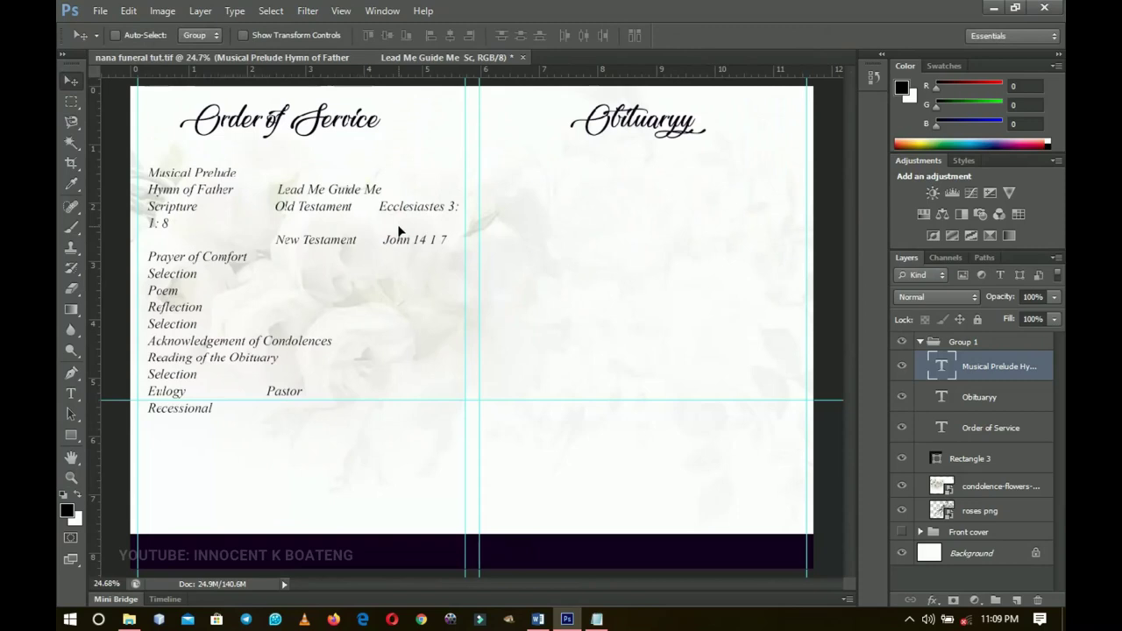
- Check the inside page layout with the guides hidden, ending with the guides shown
key("ctrl+h")
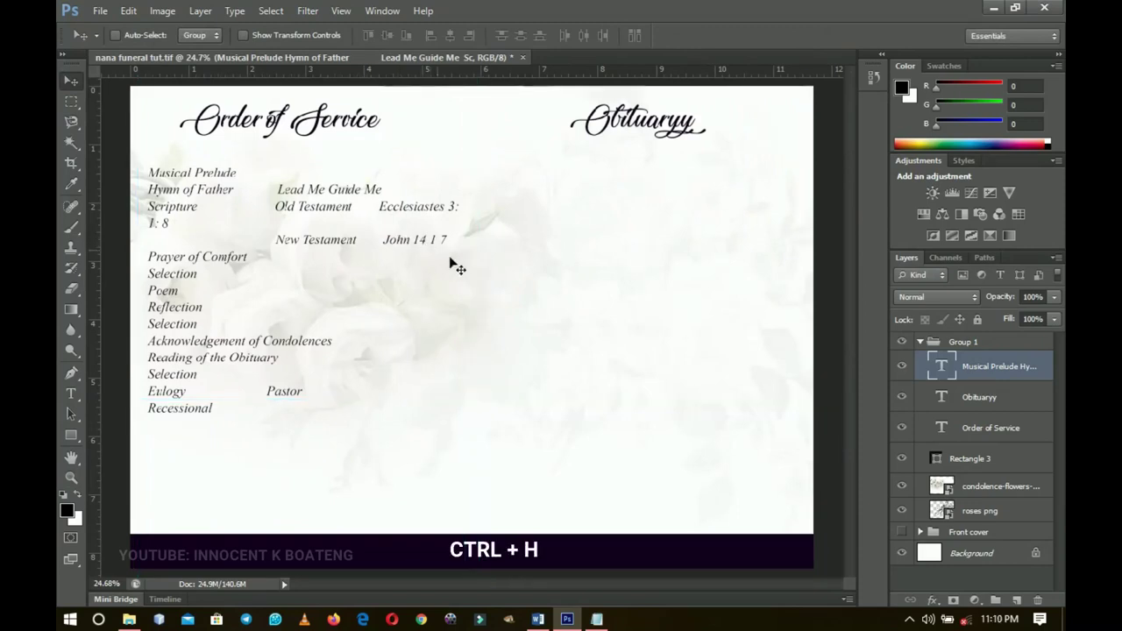
key("ctrl+h")
key("ctrl+h")
key("ctrl+h")
key("ctrl+h")
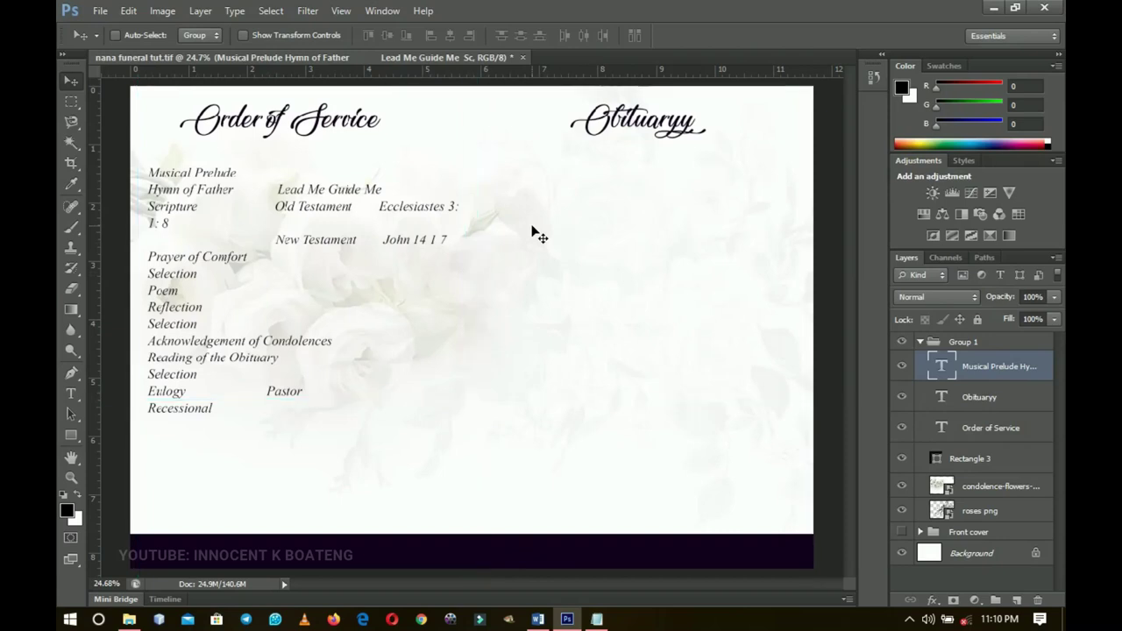
key("ctrl+h")
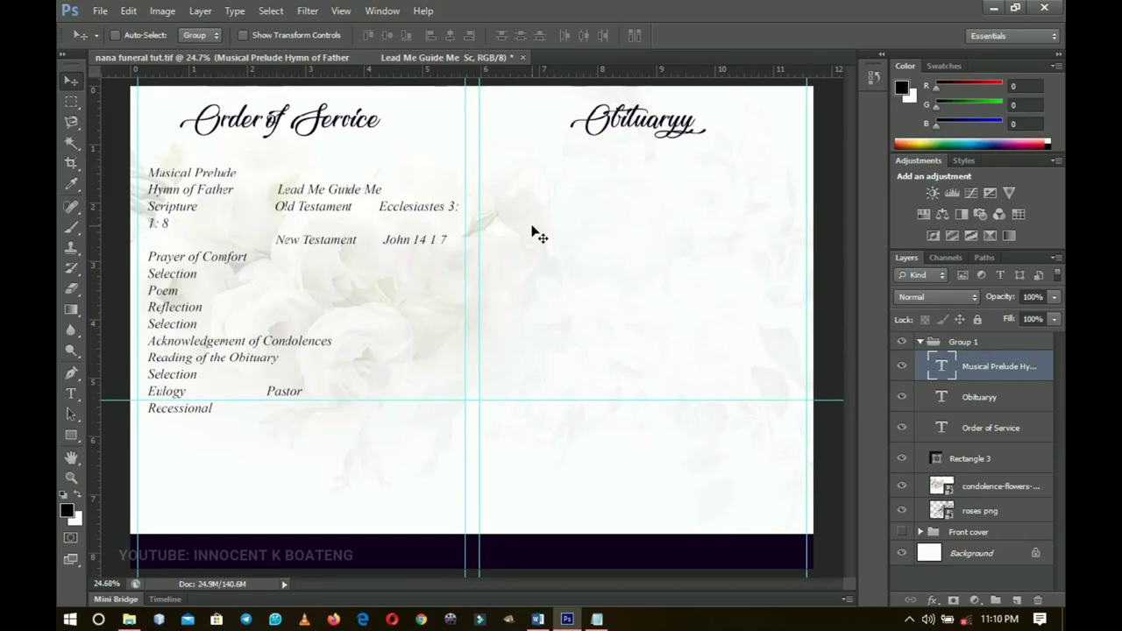
- Review the Front cover design with Group 1 hidden, and return to showing only the inside pages
left_click(921, 343)
left_click(901, 344)
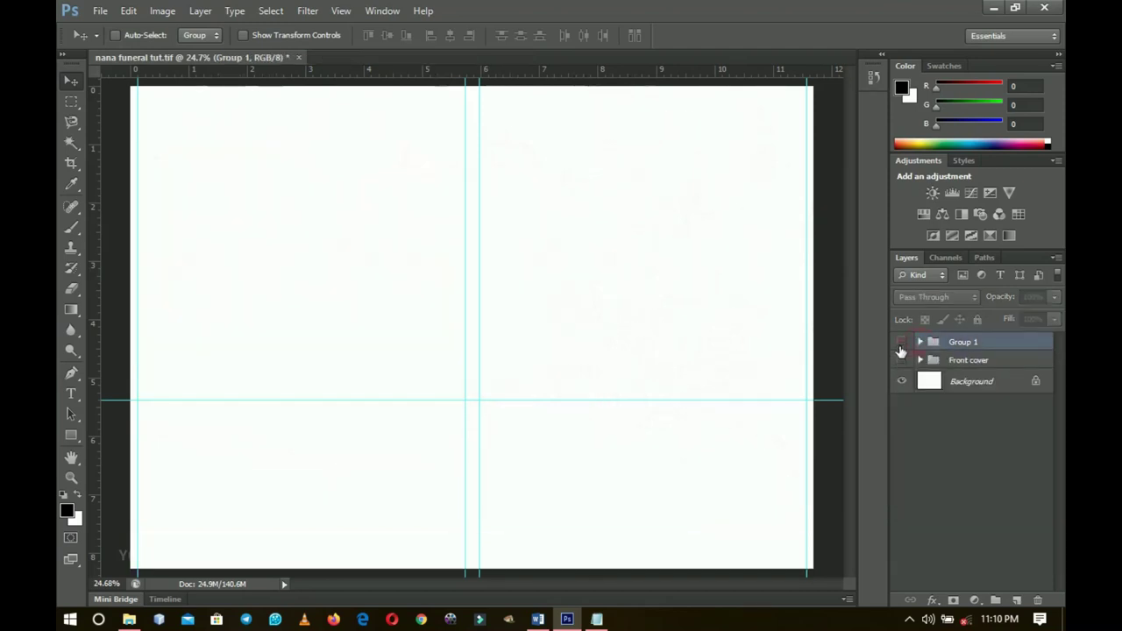
left_click(901, 360)
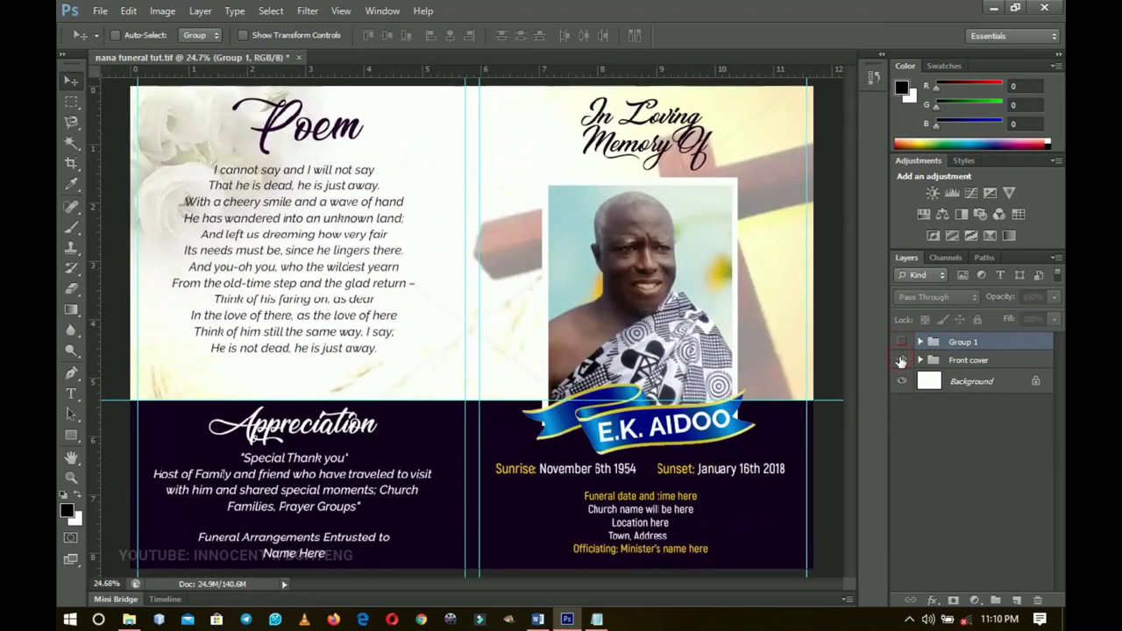
left_click(901, 361)
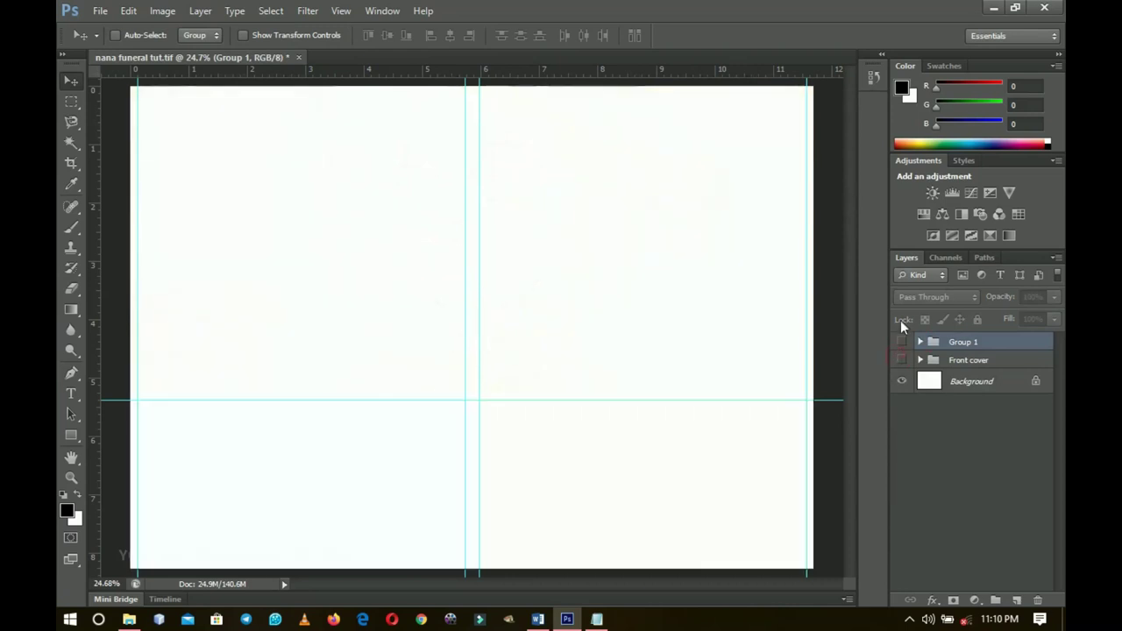
left_click(901, 344)
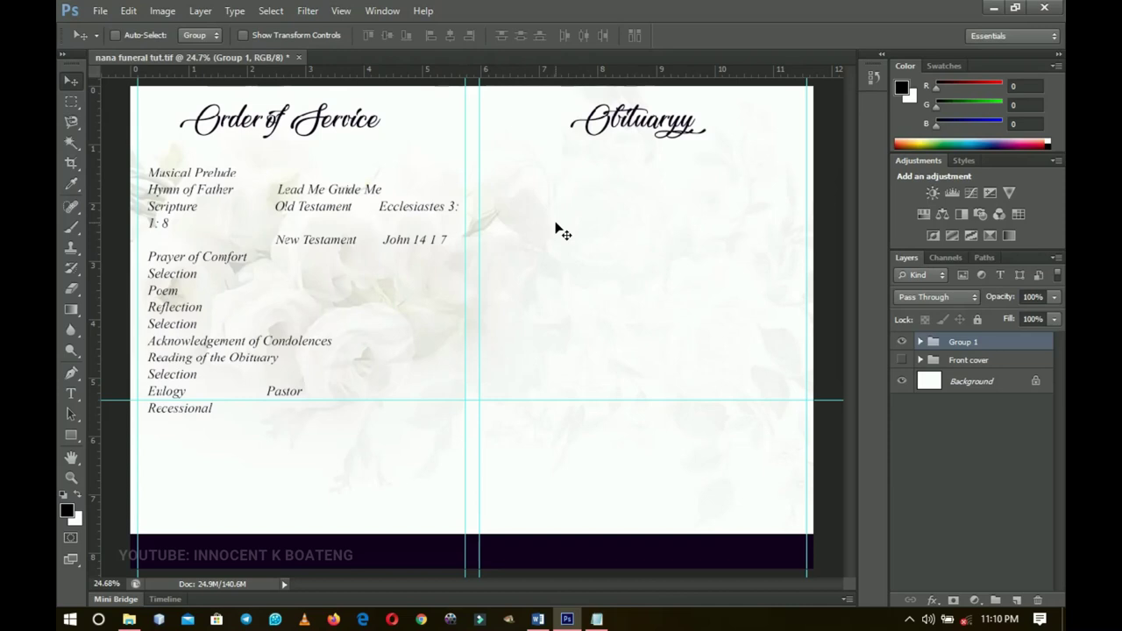
- Duplicate the order-of-service text layer in Group 1 and place the copy beneath the "Obituaryy" heading on the right page
left_click(919, 342)
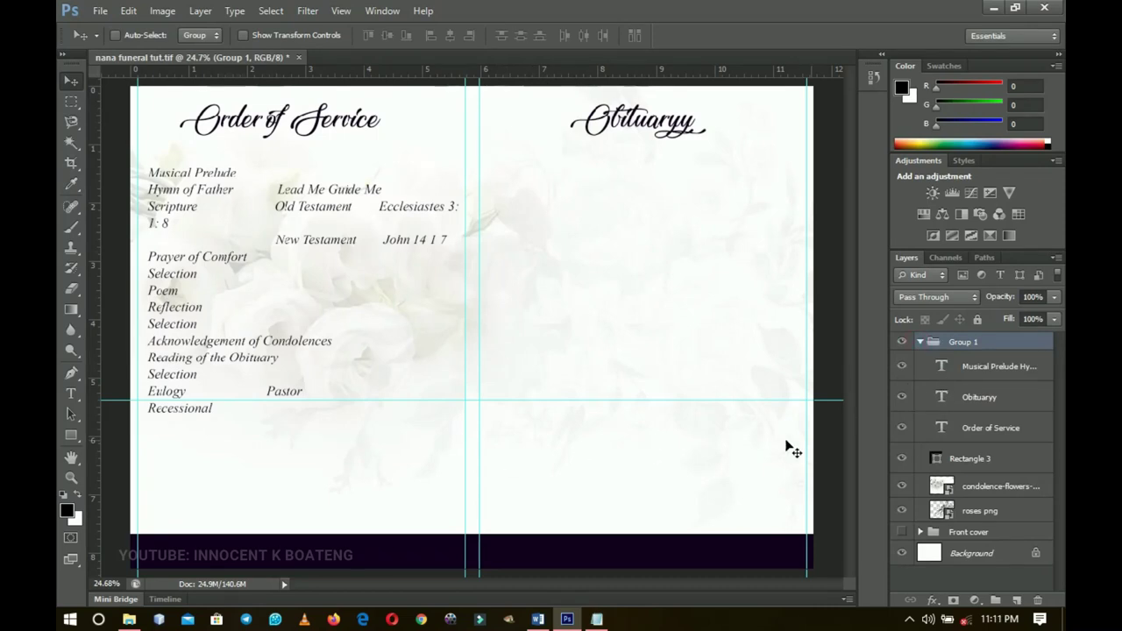
left_click(966, 368)
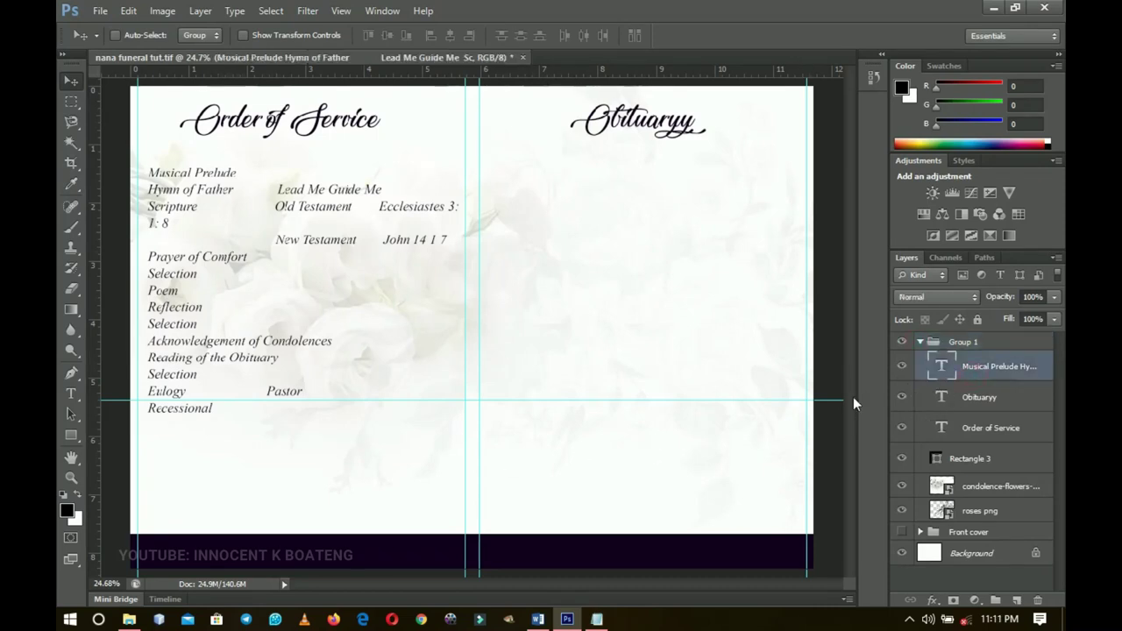
key("ctrl+j")
left_click_drag(290, 277, 633, 286)
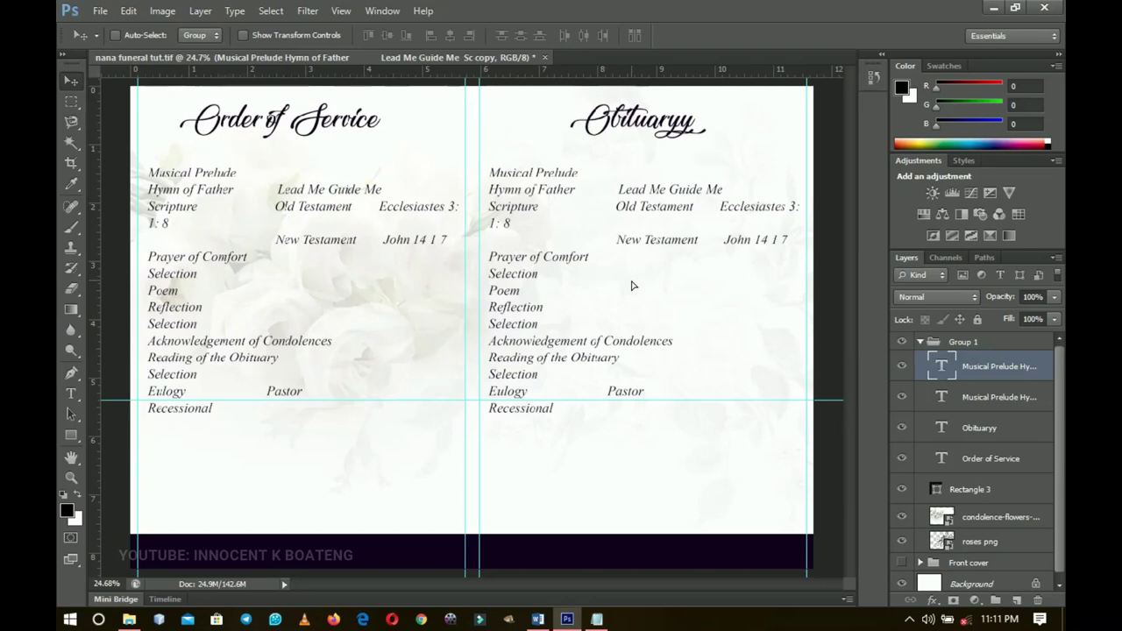
- Switch to Word and generate five paragraphs of sample text with the =Rand function
left_click(538, 619)
type("=Rand(")
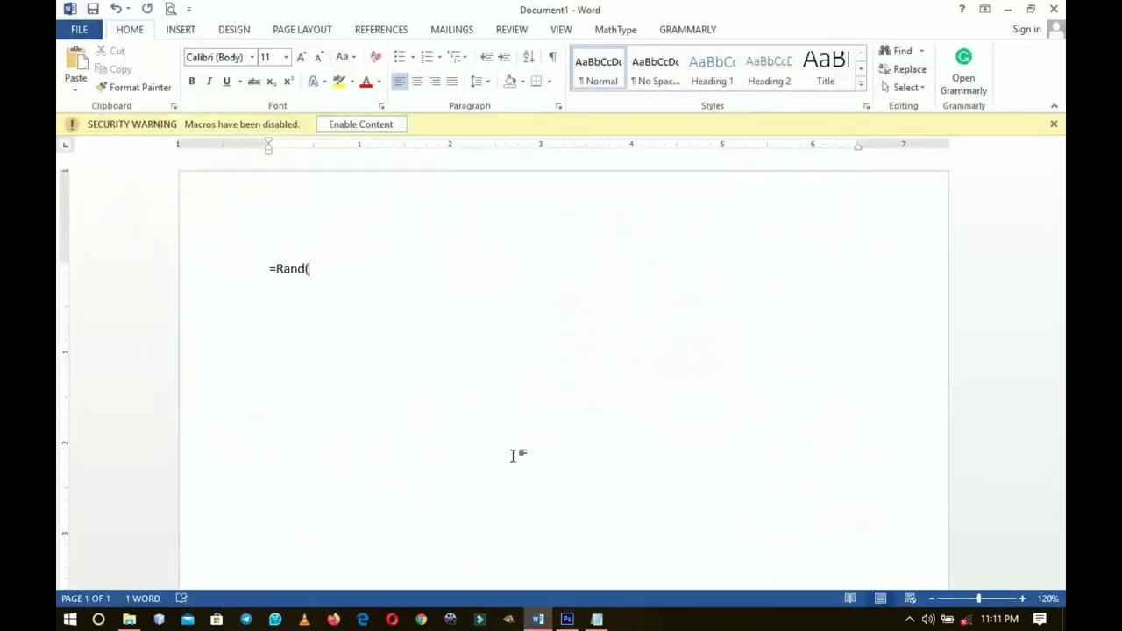
type("5,")
type(")")
key("Return")
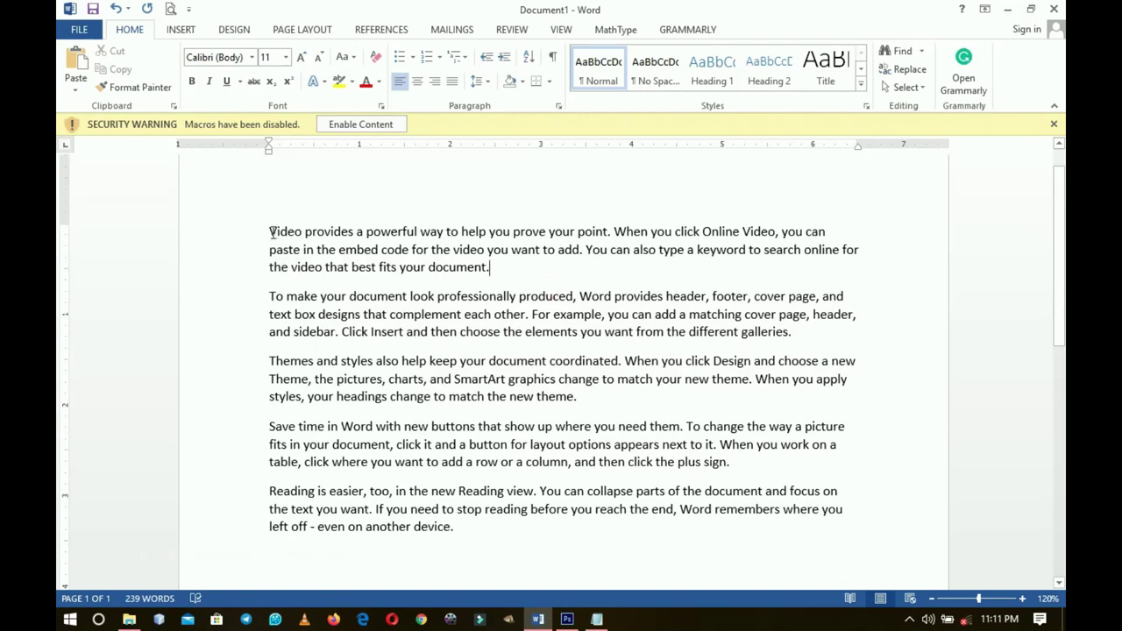
- Copy the first four paragraphs of the sample text, from "Video provides" to "click the plus sign."
left_click_drag(266, 232, 586, 398)
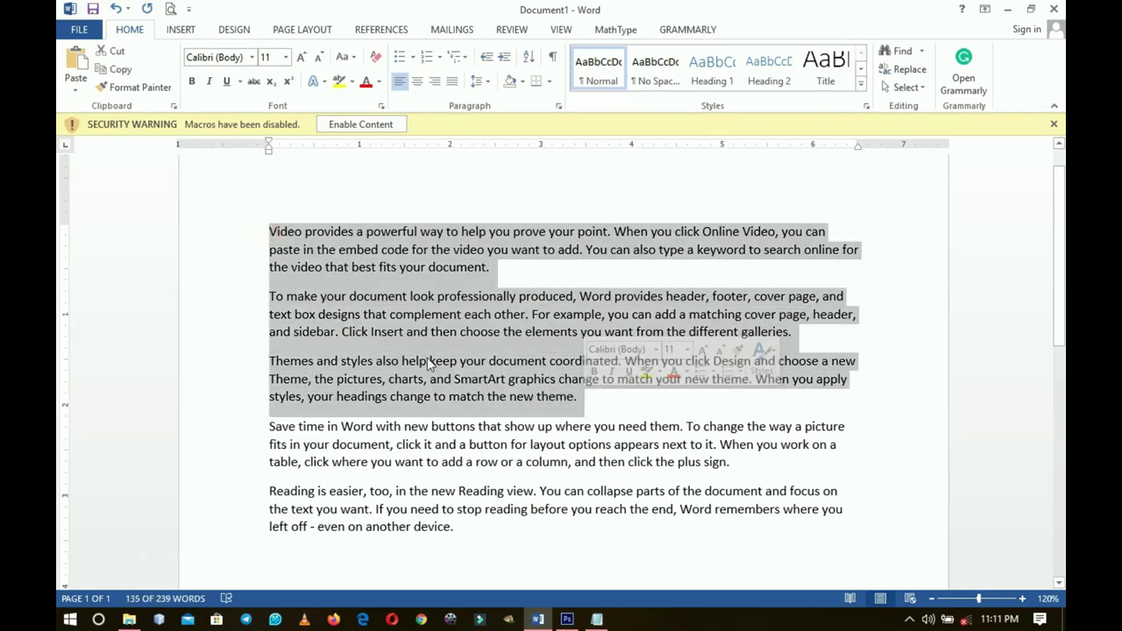
key("Left")
left_click_drag(268, 232, 724, 469)
key("ctrl+c")
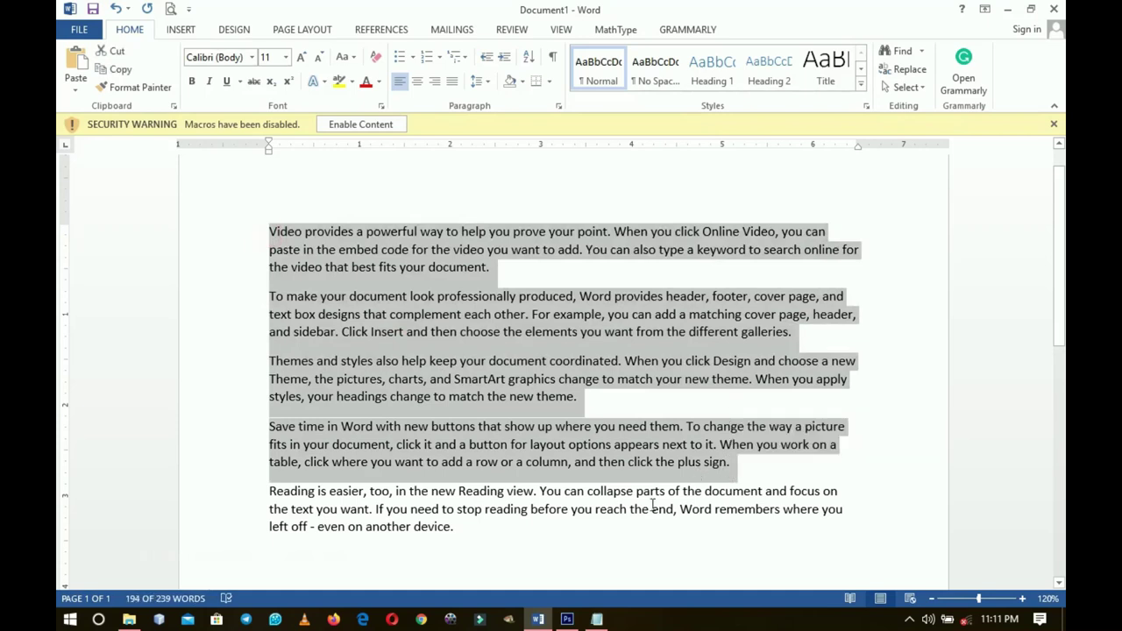
- Return to Photoshop and replace all the duplicated text on the right page with the copied sample paragraphs
left_click(567, 619)
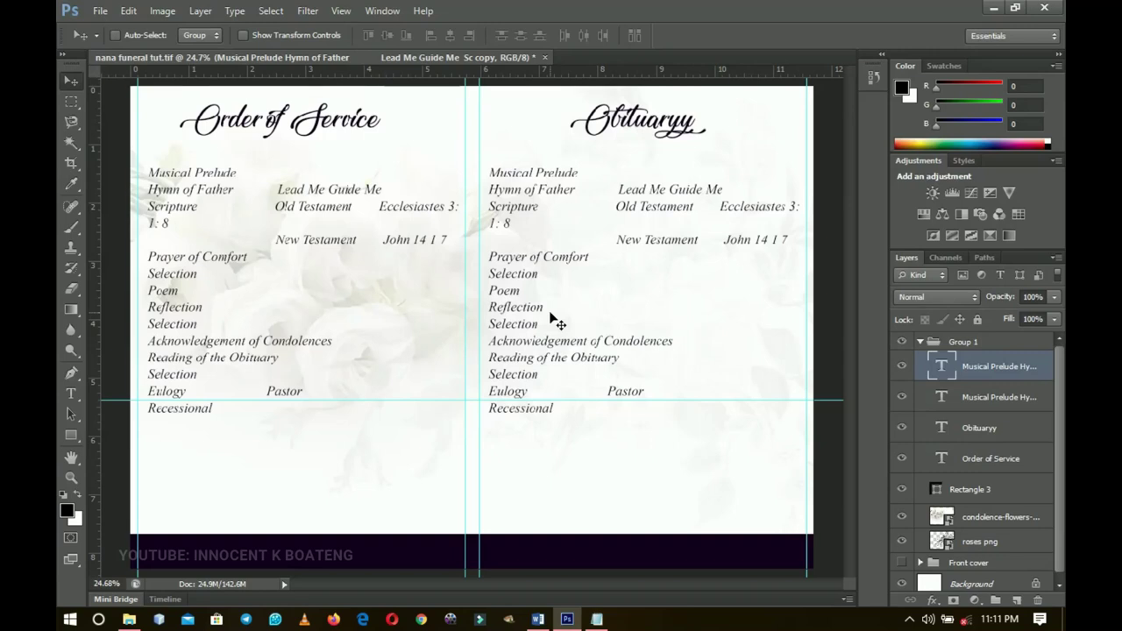
key("t")
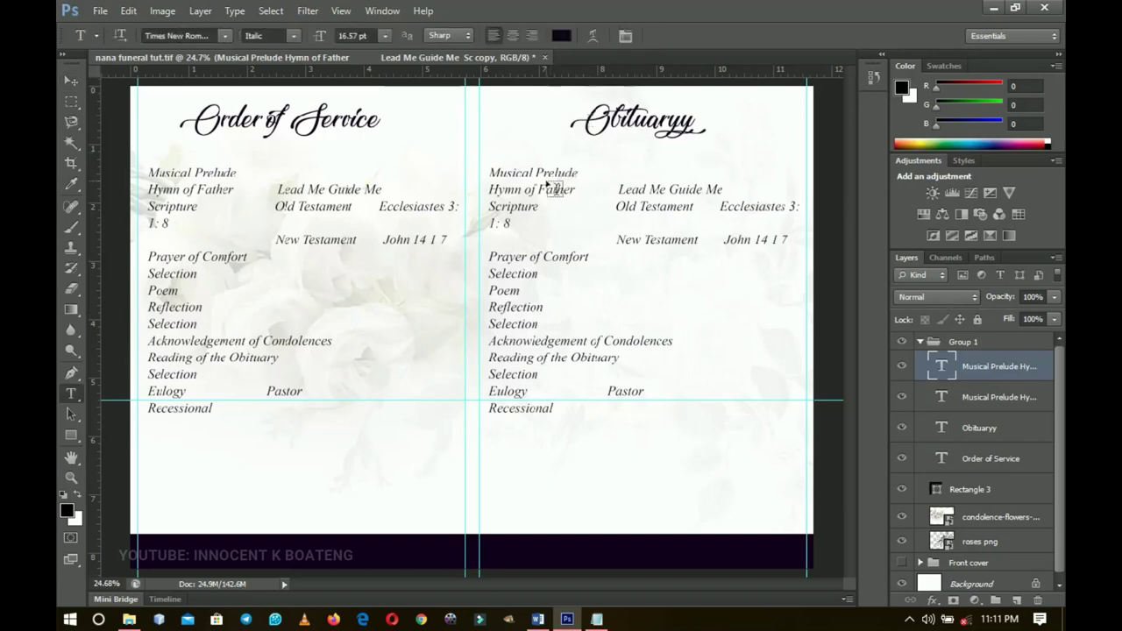
left_click(545, 175)
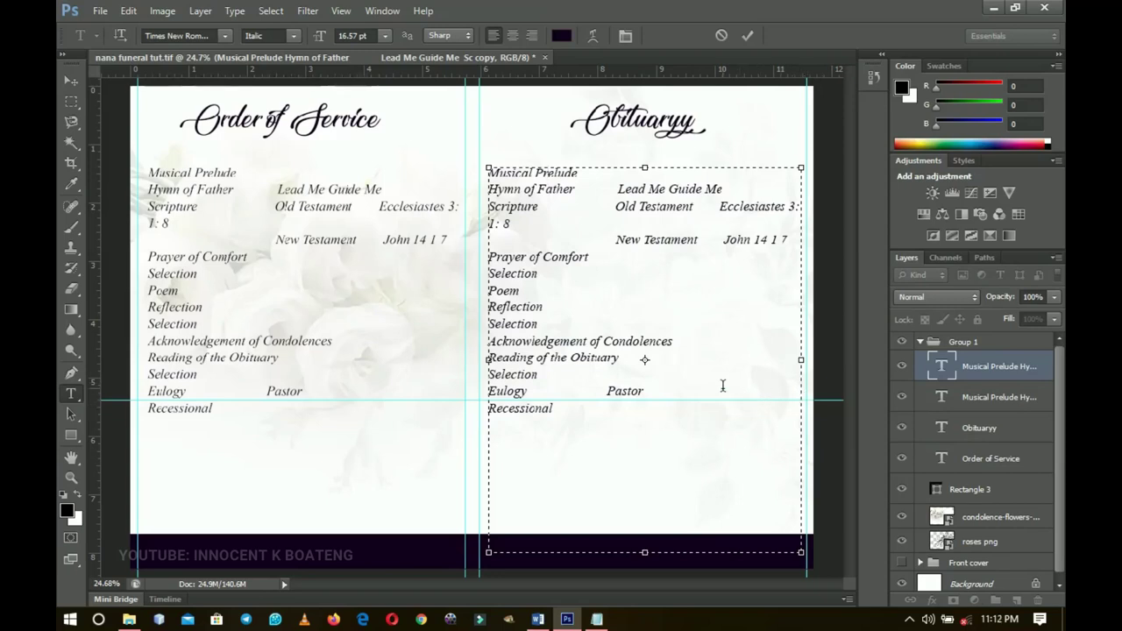
key("ctrl+a")
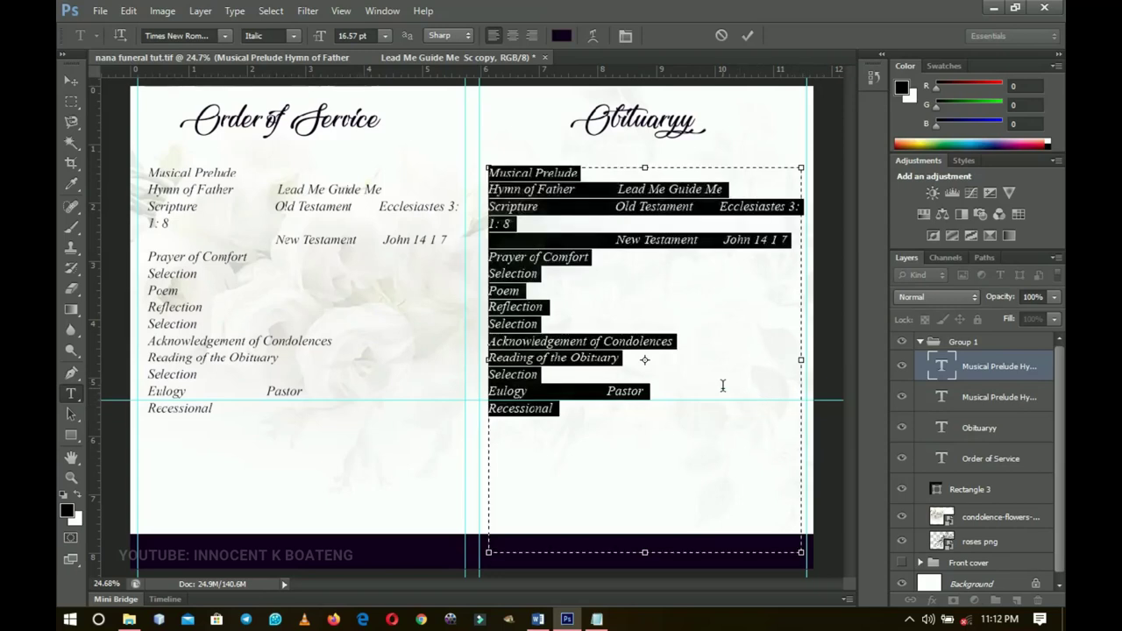
key("ctrl+v")
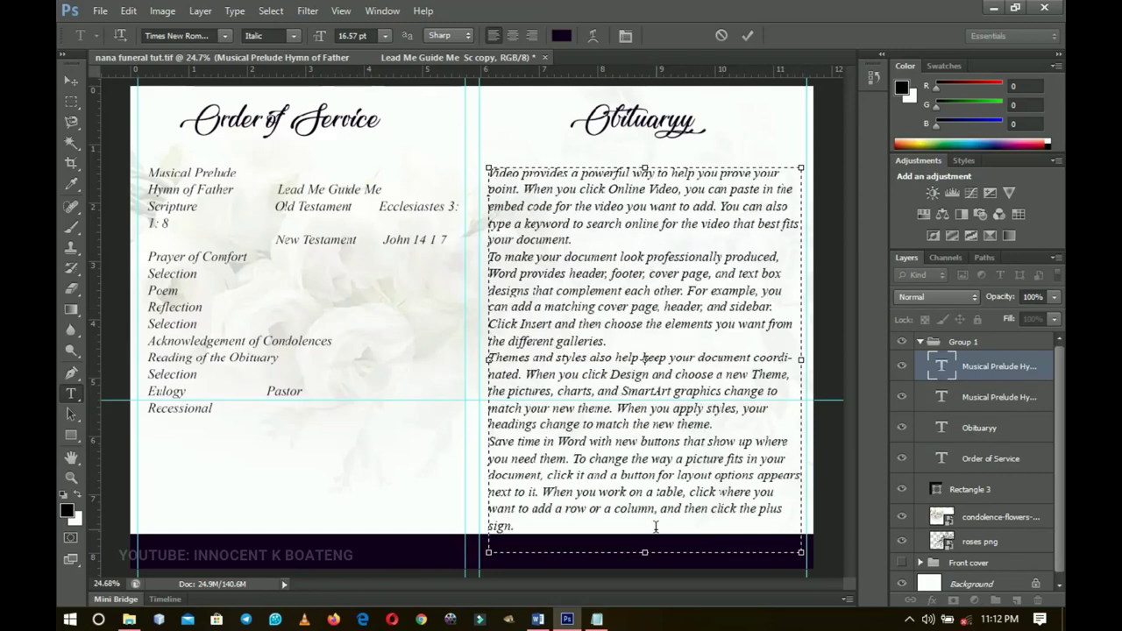
- Nudge the obituary paragraph text slightly upward, closer to its heading and clear of the bottom band
key("ctrl+a")
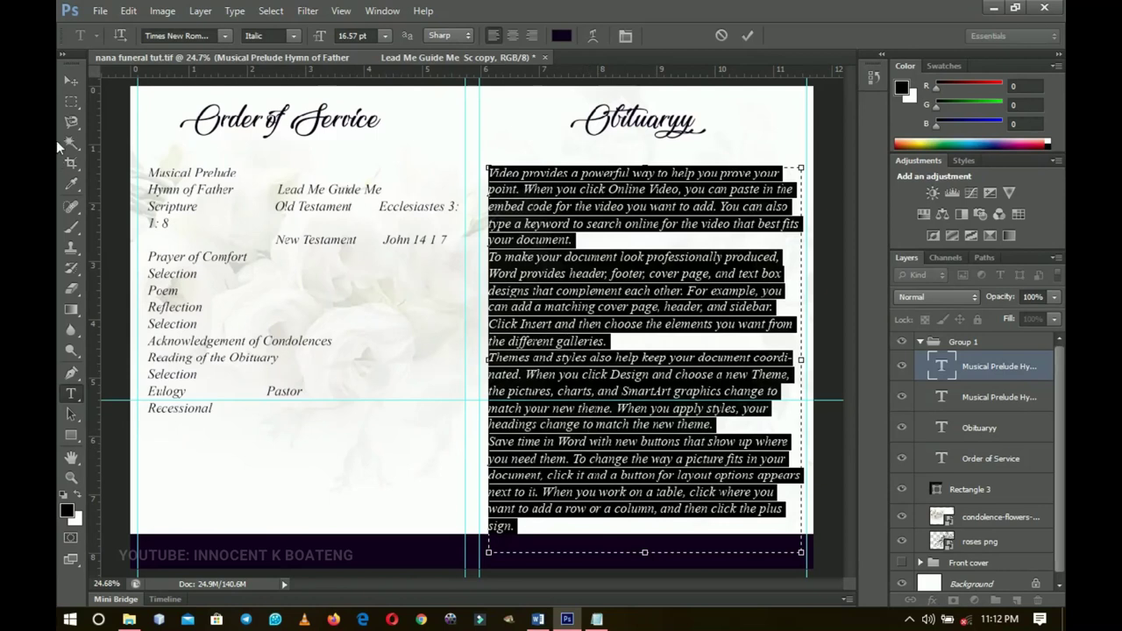
left_click(71, 80)
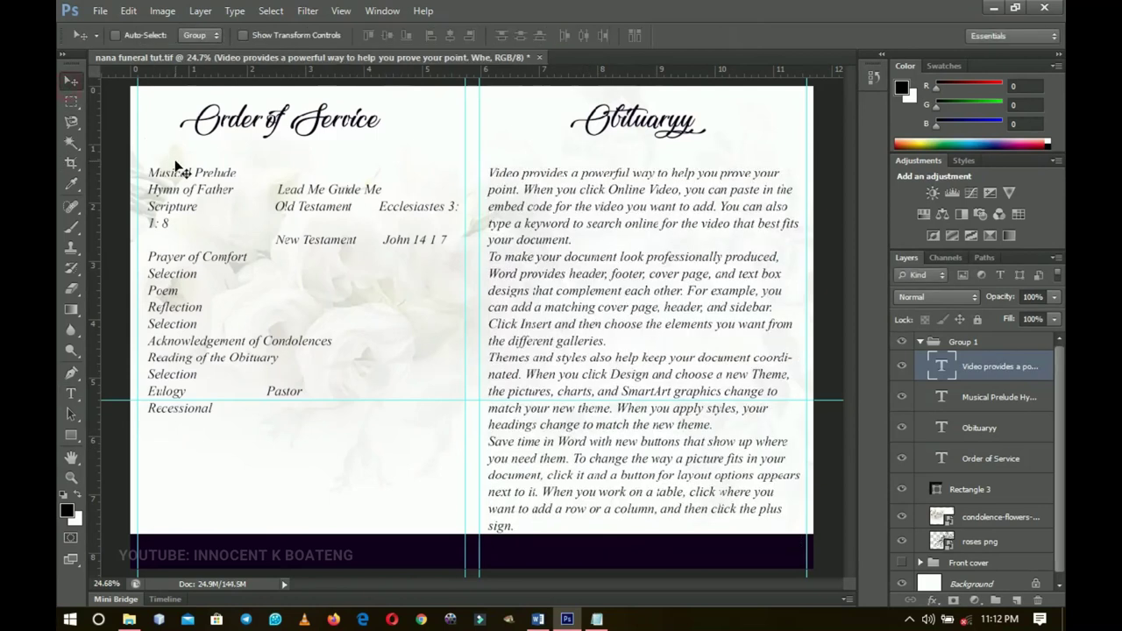
key("Up")
key("Up")
key("Up")
key("Up")
key("Up")
key("Up")
key("Up")
key("Up")
key("Up")
key("Up")
key("Up")
key("Up")
key("Up")
key("Up")
key("Up")
key("Up")
key("Up")
key("Up")
key("Up")
key("Up")
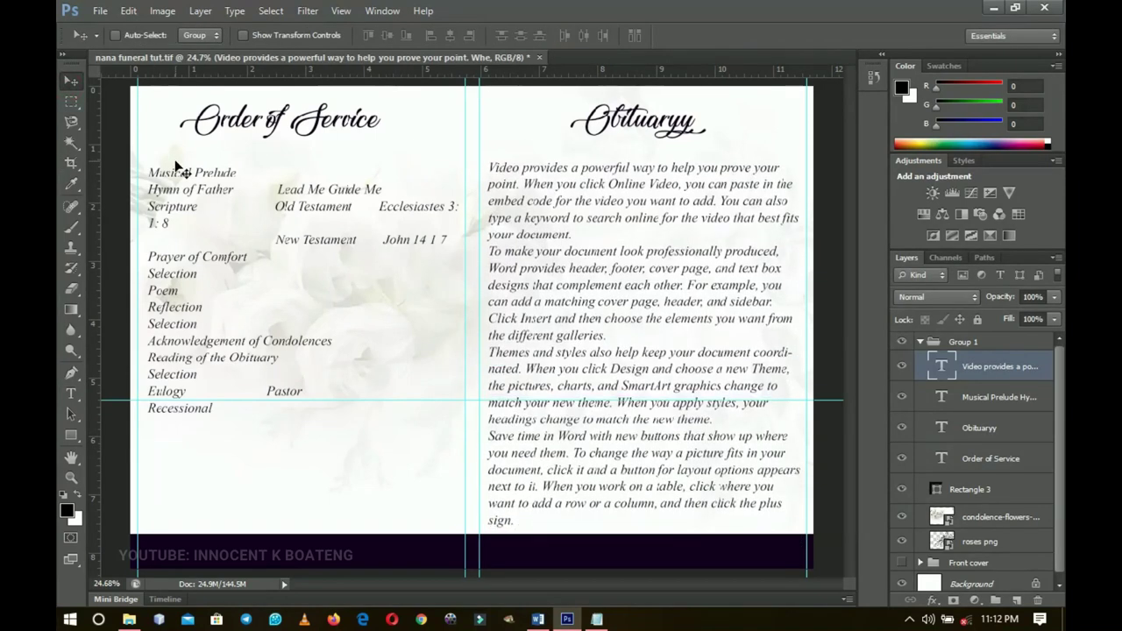
key("Up")
key("Up")
key("Up")
key("Up")
key("Up")
key("Up")
key("Up")
key("Up")
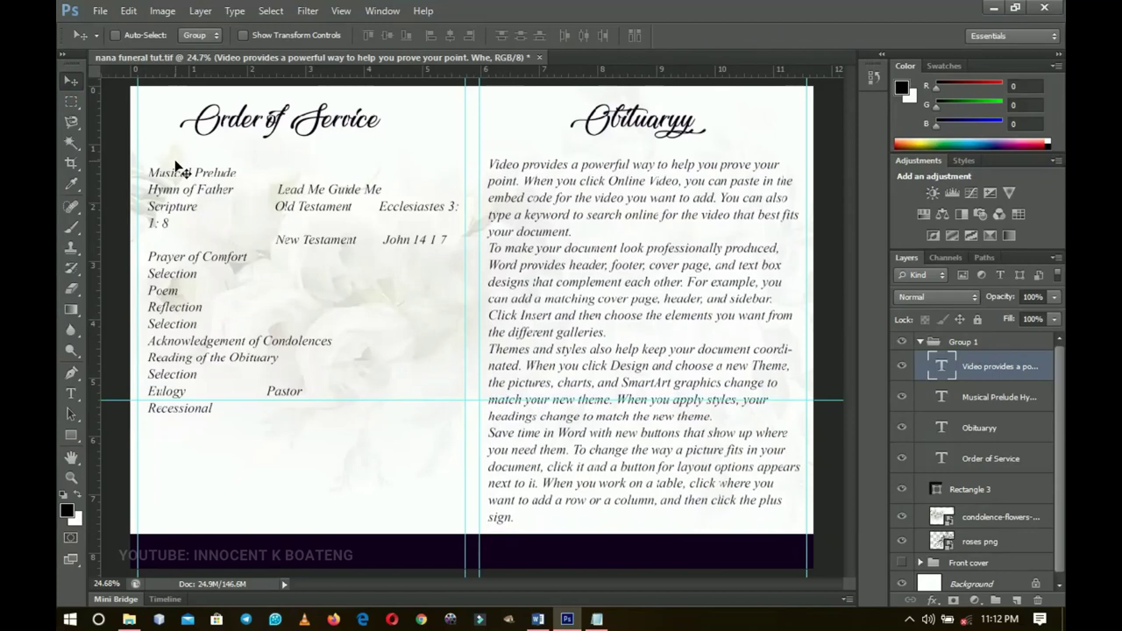
- Scale the obituary paragraph text down to about 96% around its centre and nudge it slightly upward
key("ctrl+t")
left_click_drag(803, 160, 797, 165)
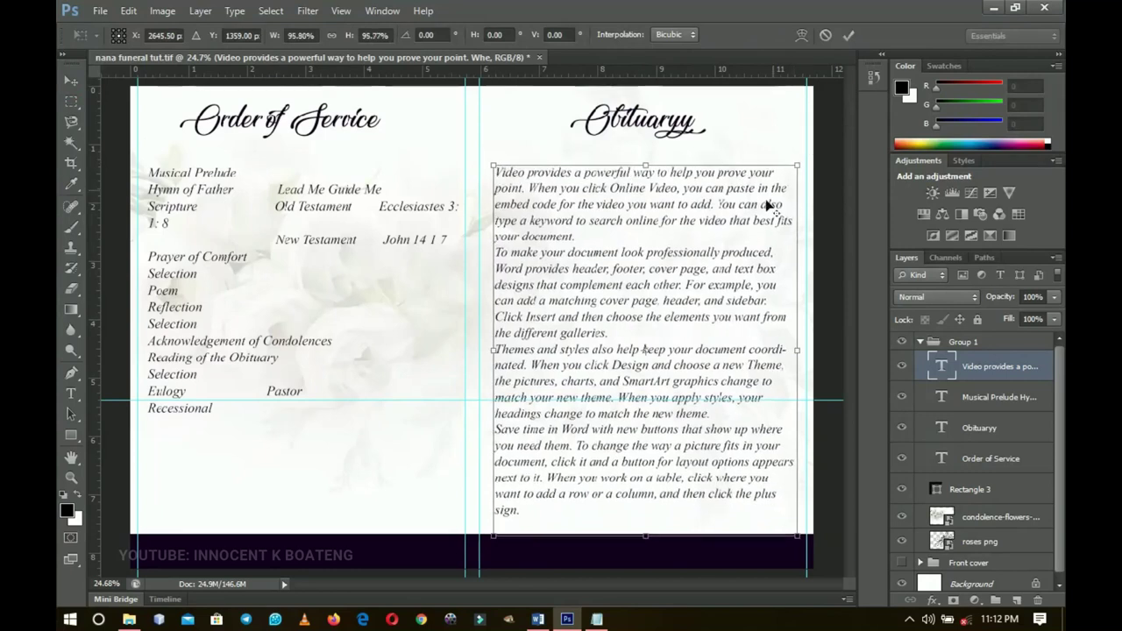
key("Return")
key("shift+Up")
key("shift+Up")
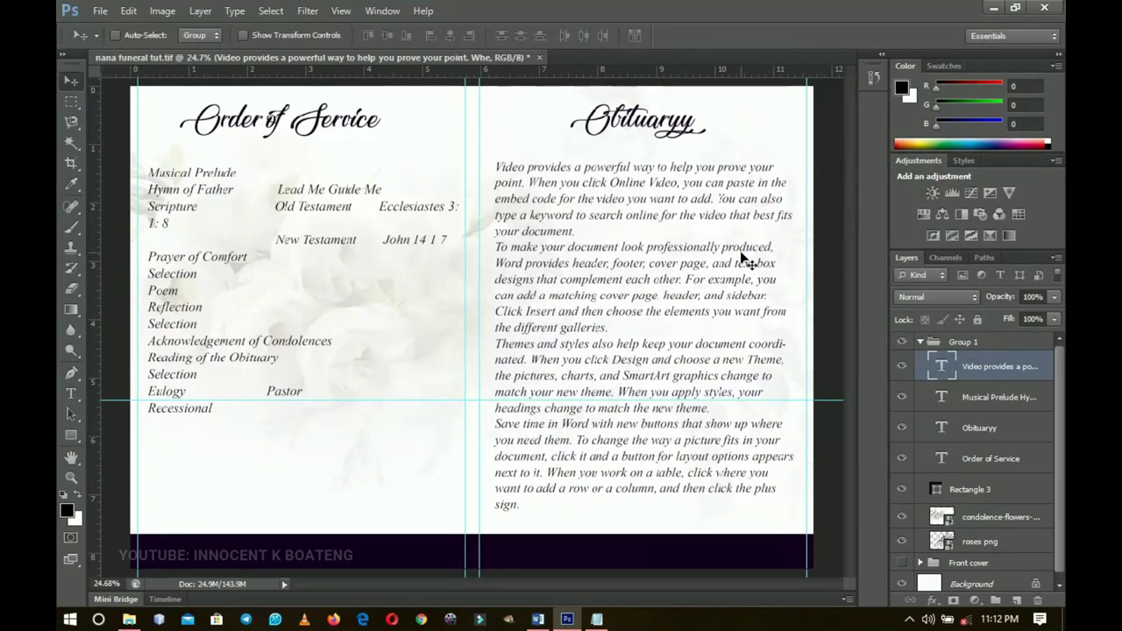
- Justify all the obituary paragraphs with the last line of each centred
double_click(744, 259)
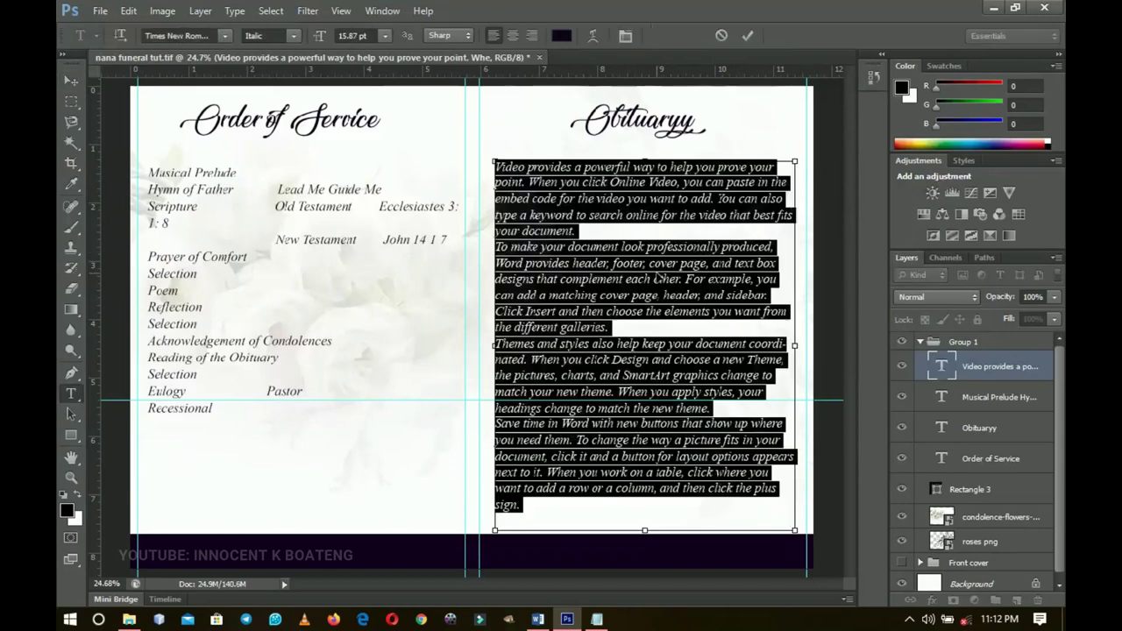
left_click(515, 40)
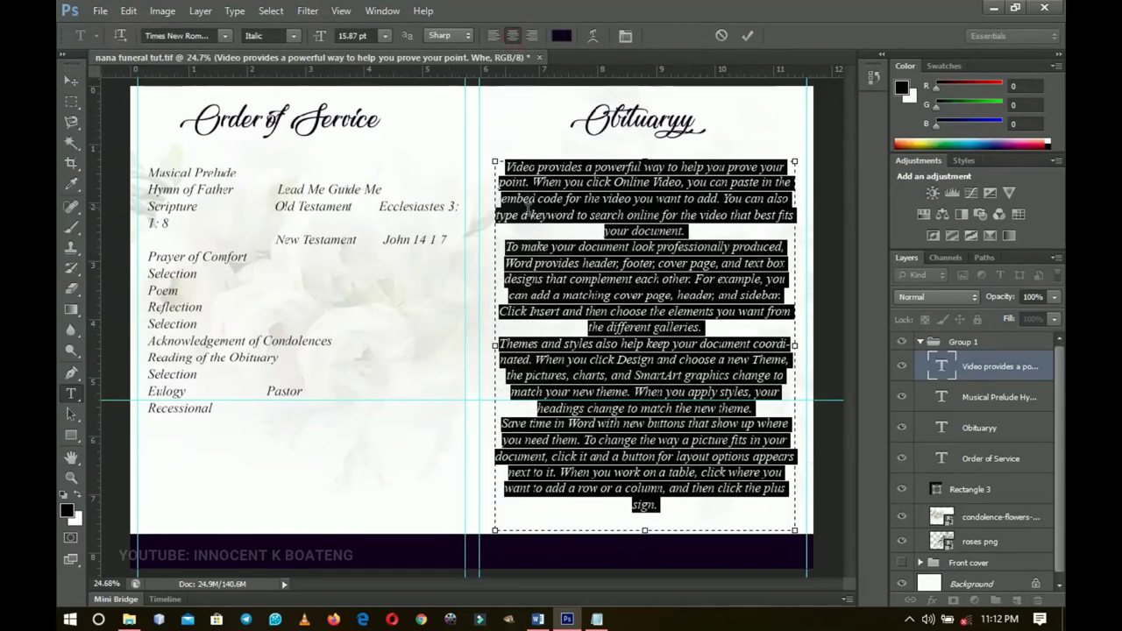
left_click(626, 37)
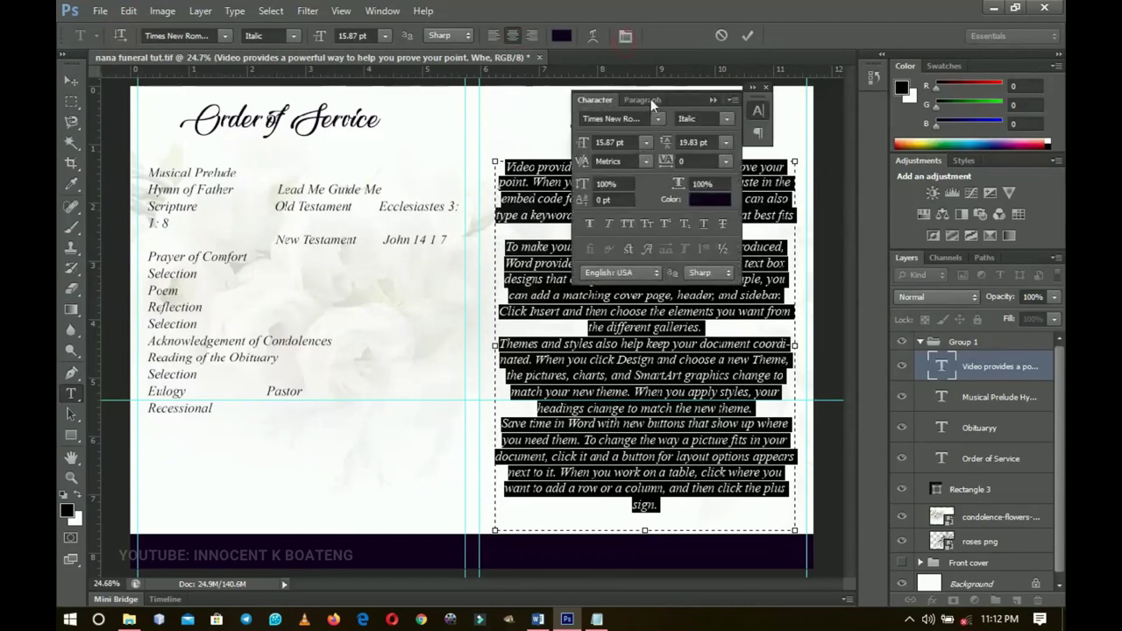
left_click(650, 98)
left_click(662, 122)
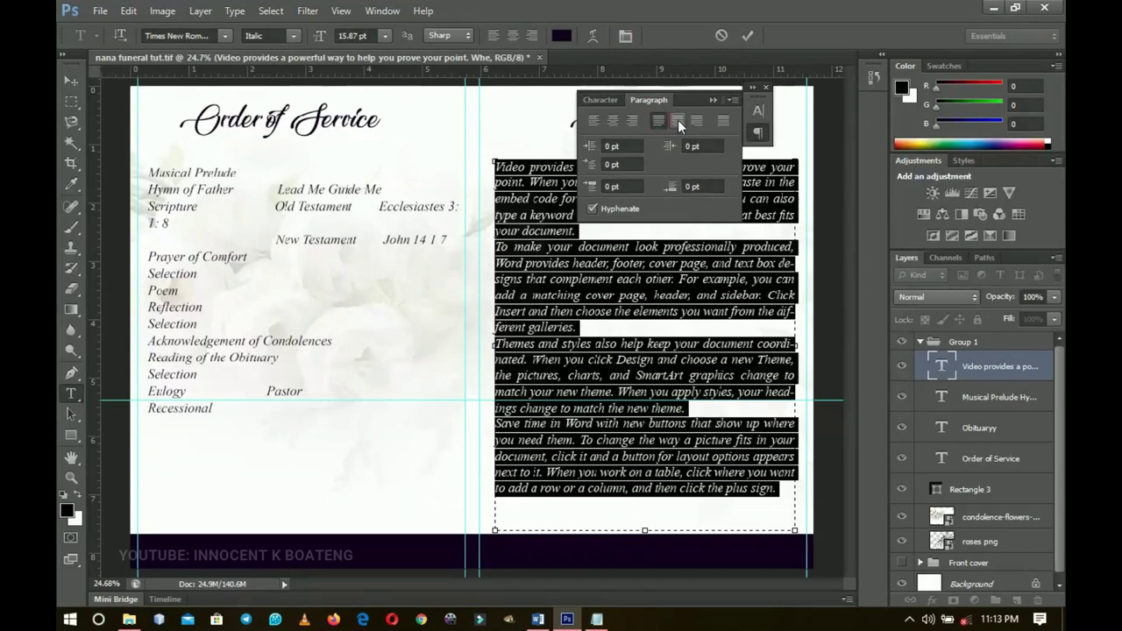
left_click(677, 119)
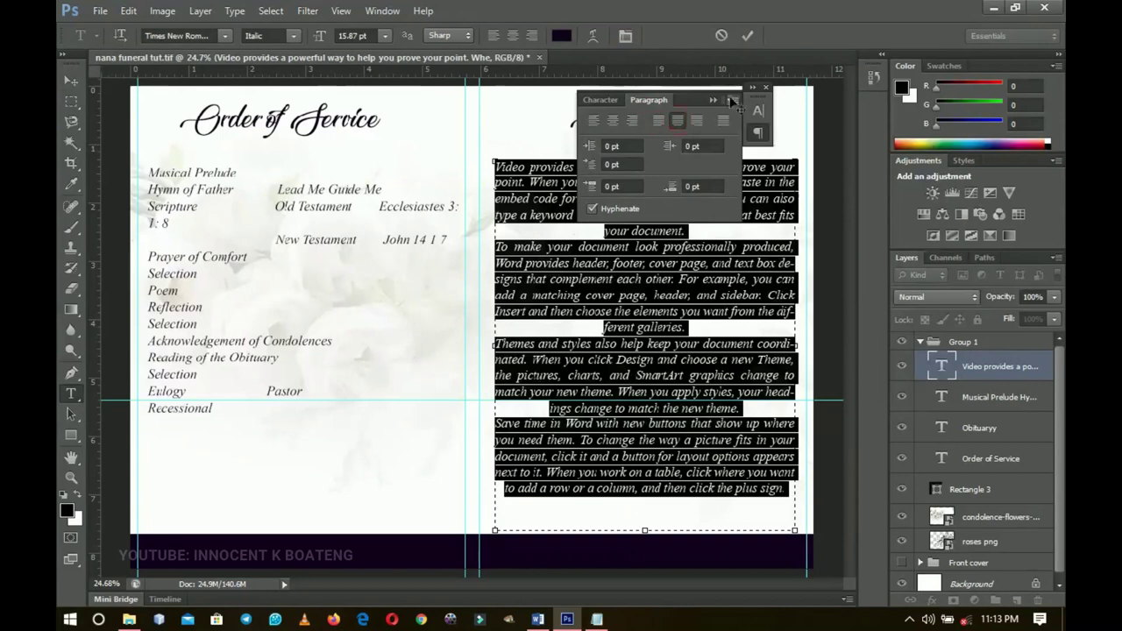
left_click(746, 35)
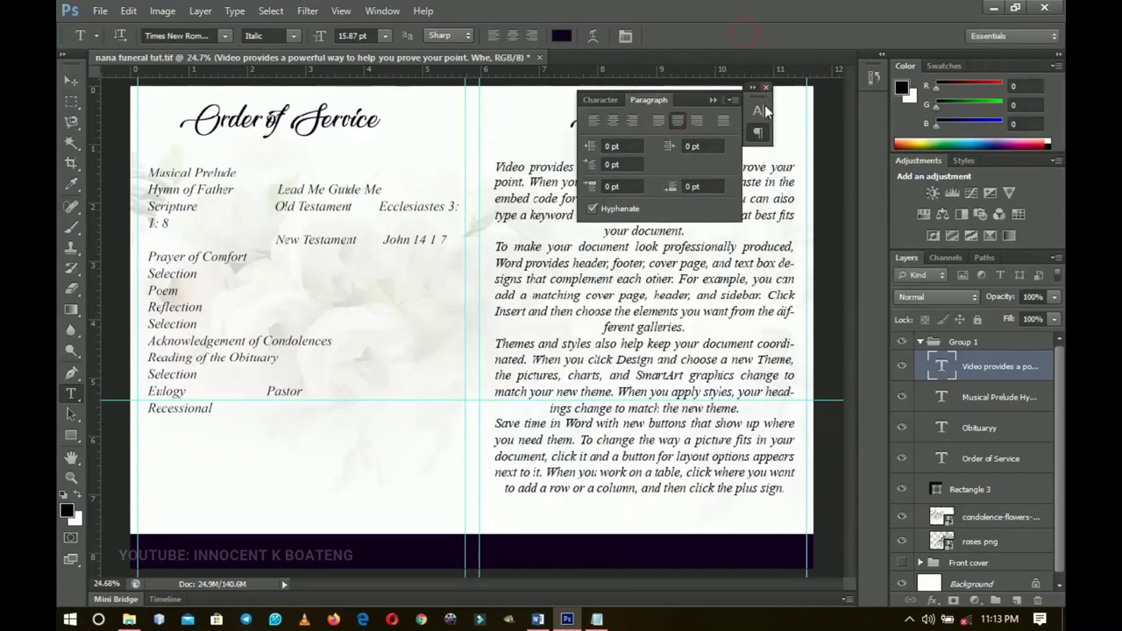
left_click(766, 87)
key("v")
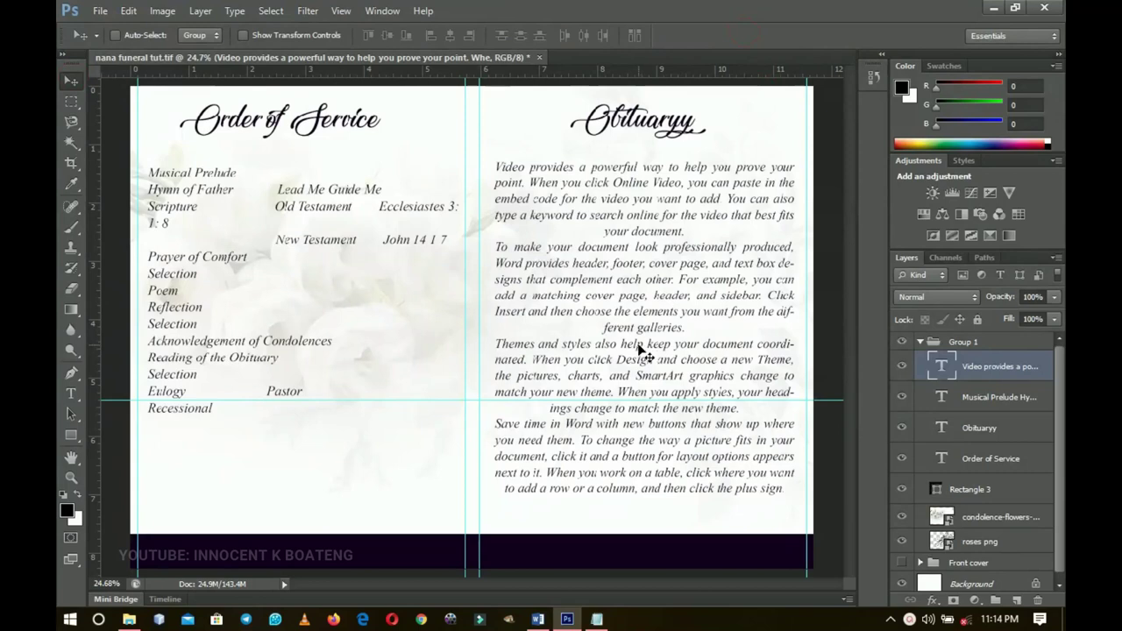
- Remove the line-end hyphenation from "different", "coordinated" and "headings" in the obituary text so each word stays whole
double_click(646, 347)
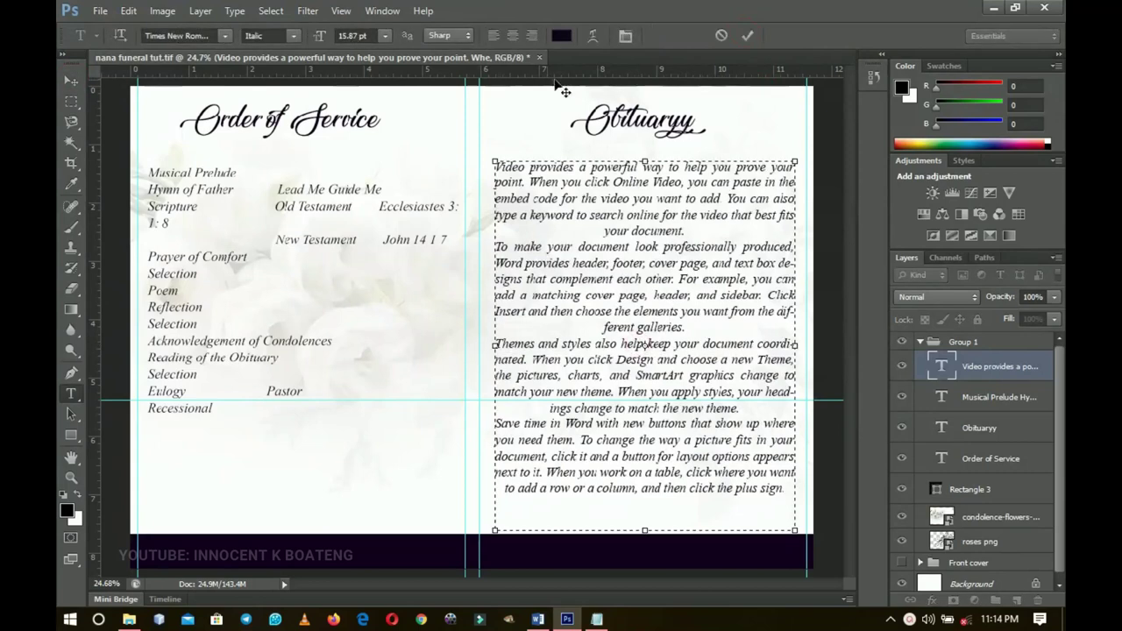
left_click(71, 80)
key("z")
left_click(796, 289)
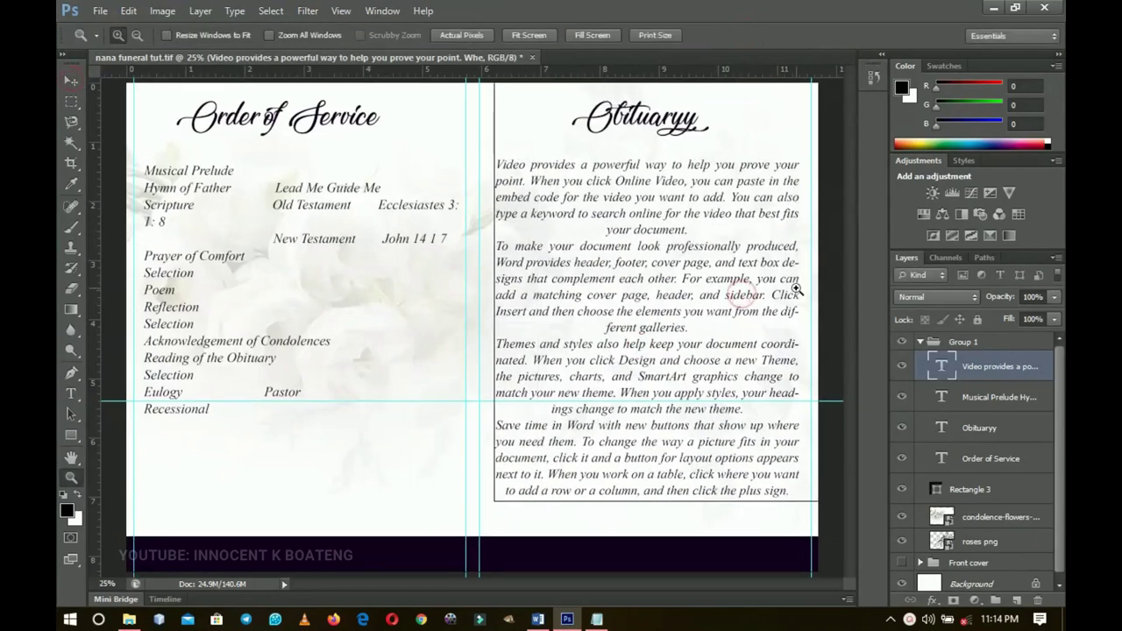
left_click(796, 289)
left_click(789, 284)
key("v")
left_click_drag(787, 279, 686, 288)
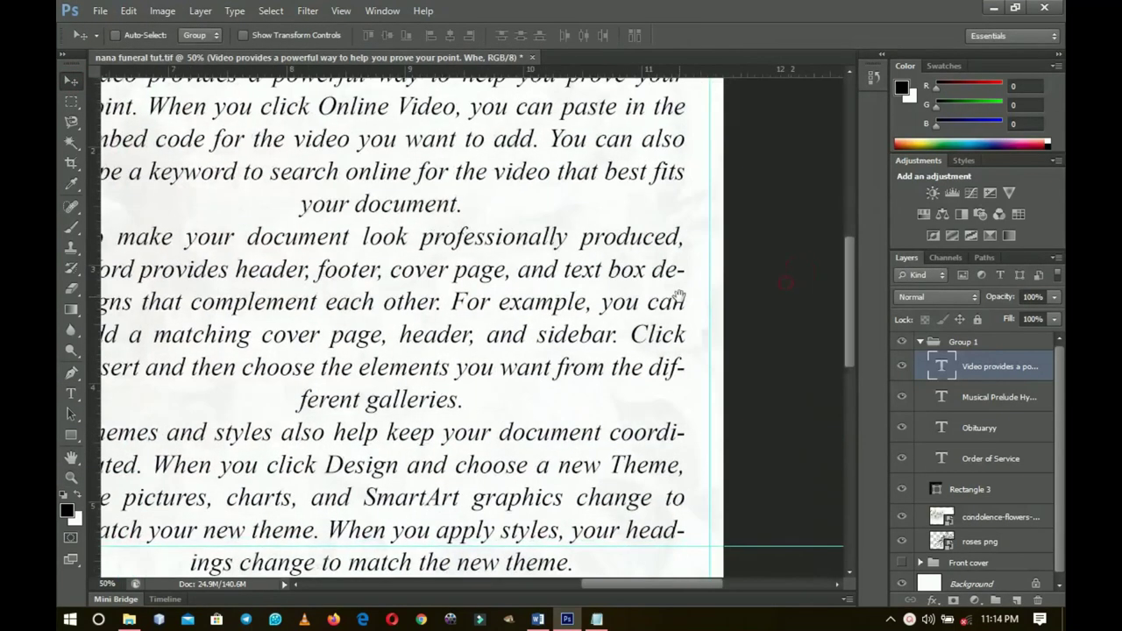
scroll(671, 303, "down", 2)
key("t")
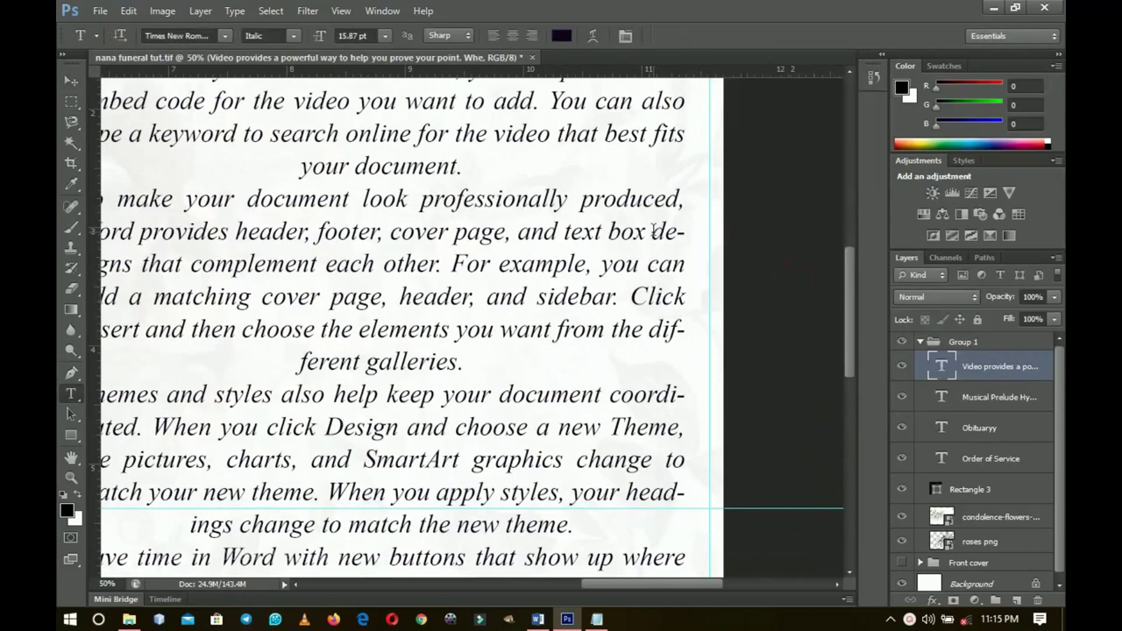
left_click(382, 372)
scroll(659, 239, "down", 1)
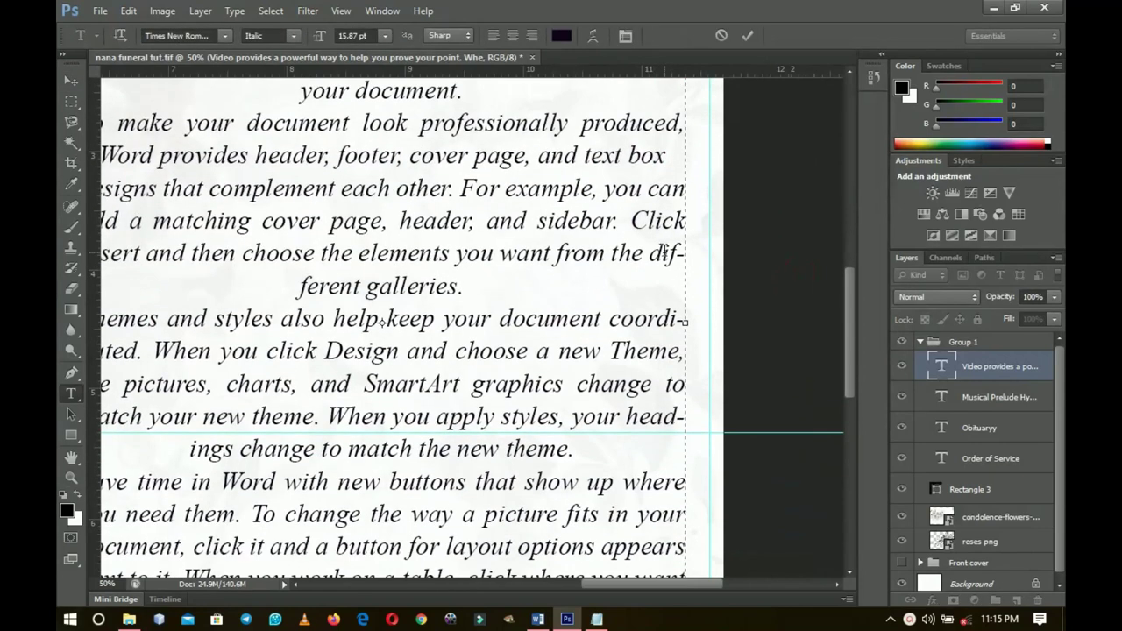
key("Escape")
key("z")
key("ctrl+0")
key("v")
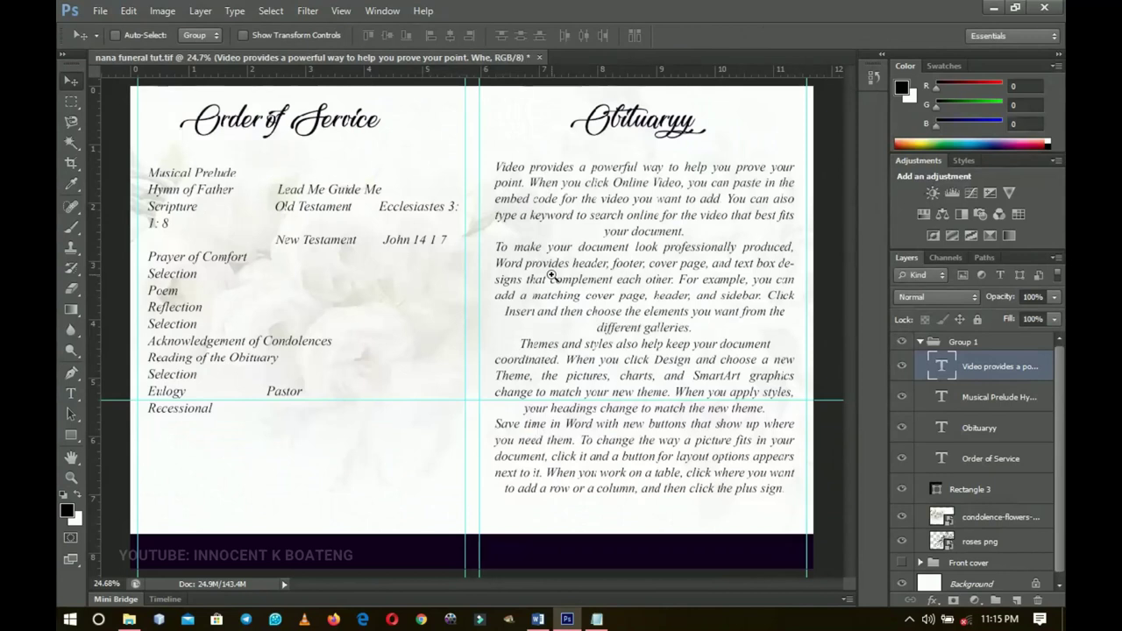
- Nudge the obituary text slightly to the left and preview the spread without guides before showing them again
key("shift+Left")
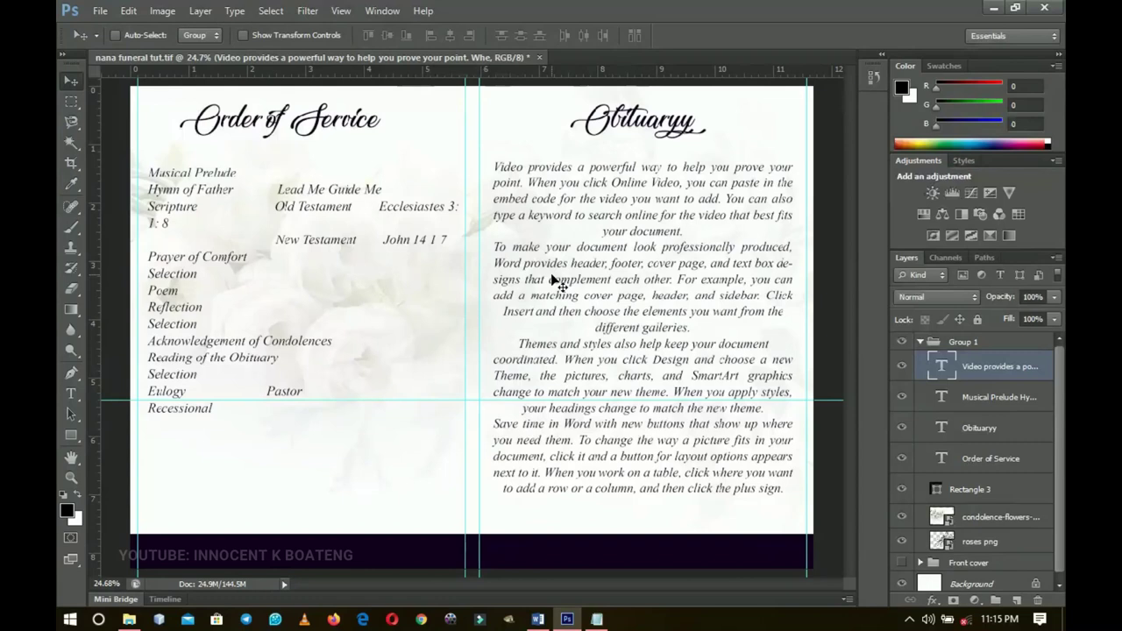
key("ctrl+h")
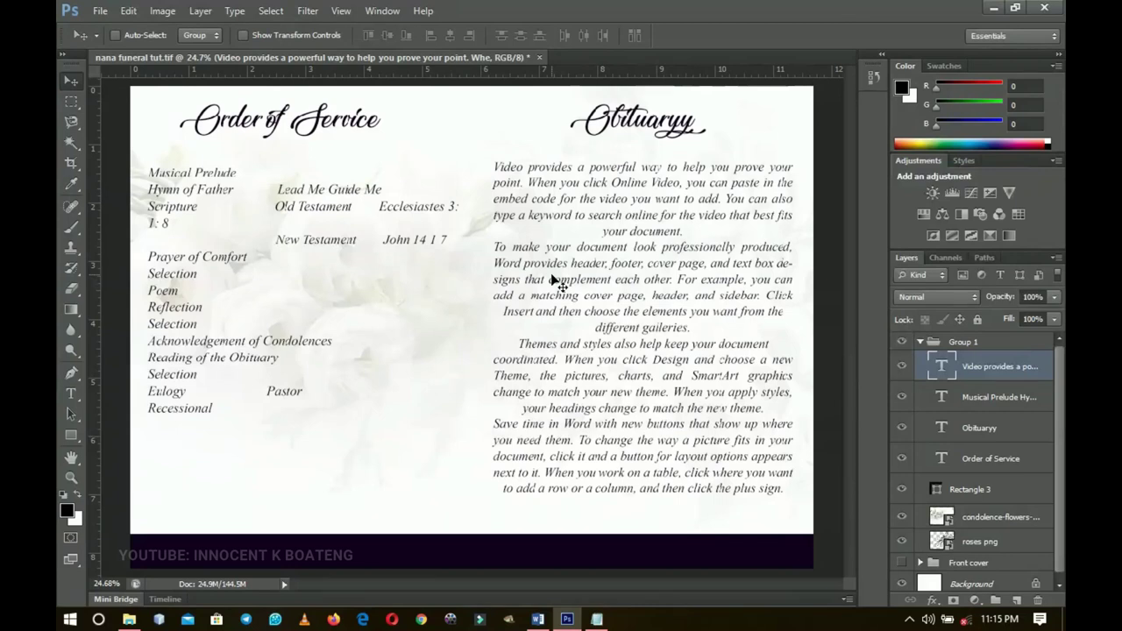
key("ctrl+semicolon")
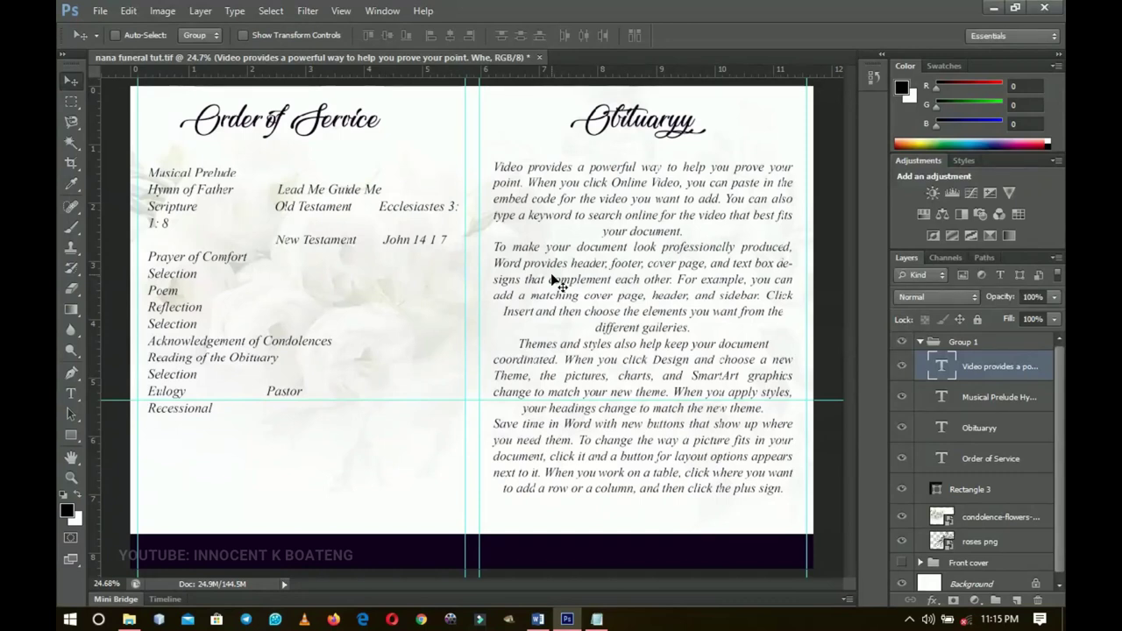
- Check the inside-page layer group and the pictures in the Funeral card folder, then return to Photoshop
left_click(921, 341)
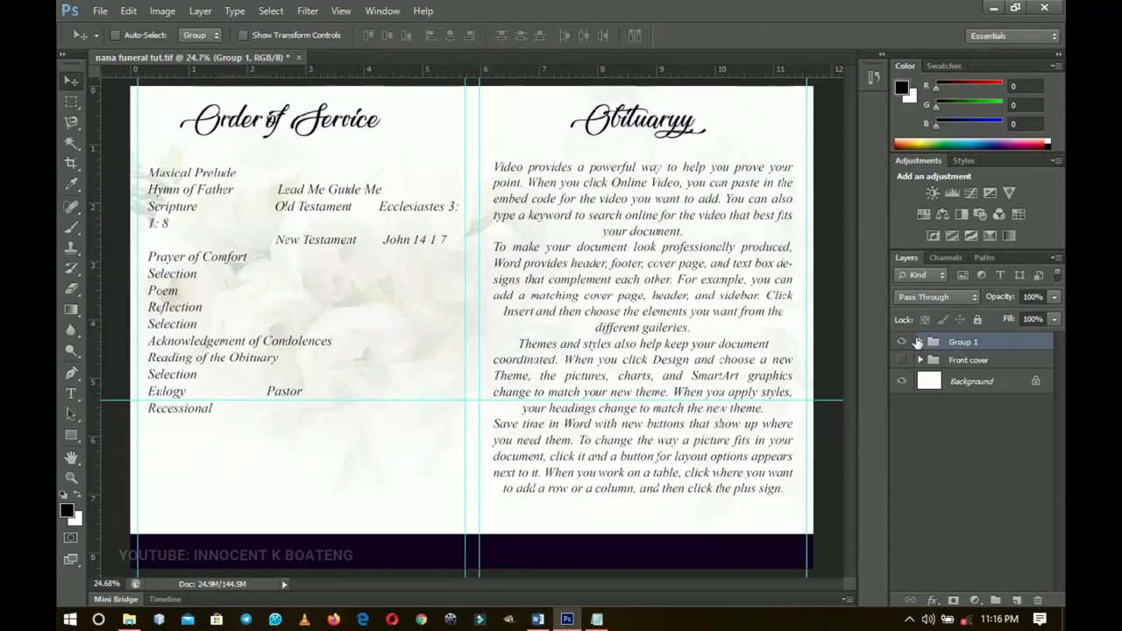
left_click(919, 341)
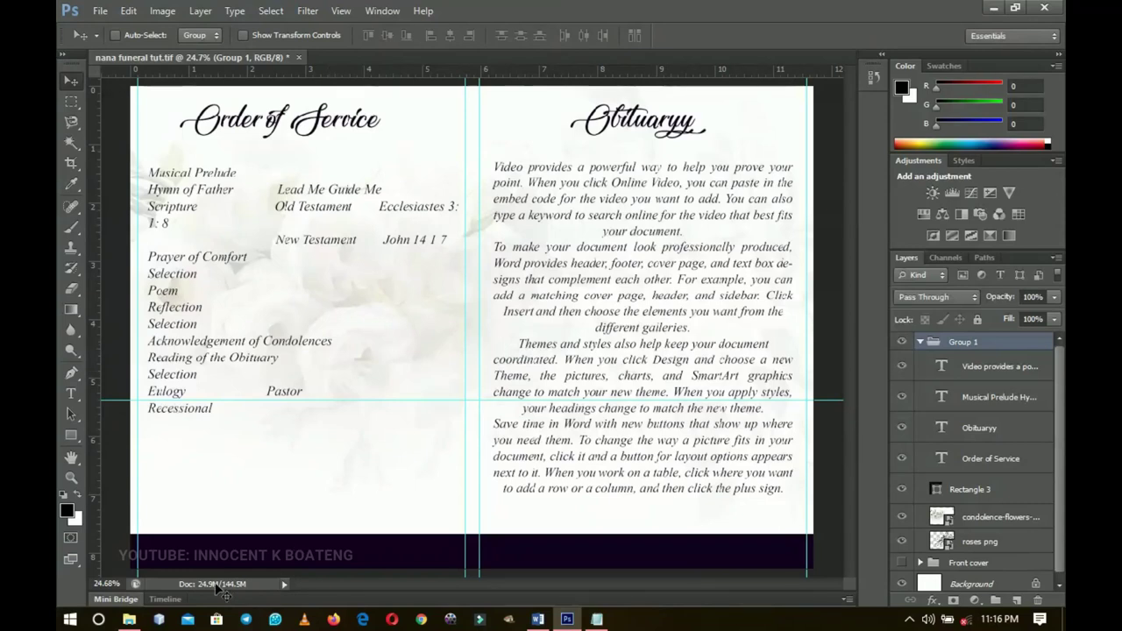
left_click(129, 619)
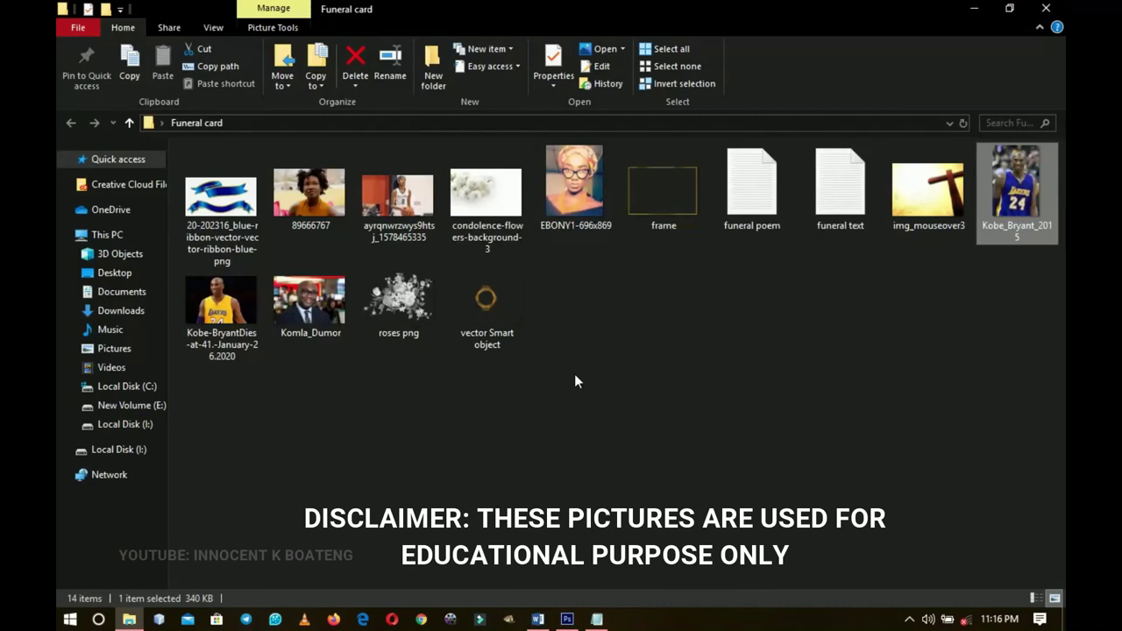
mouse_move(570, 620)
left_click(569, 561)
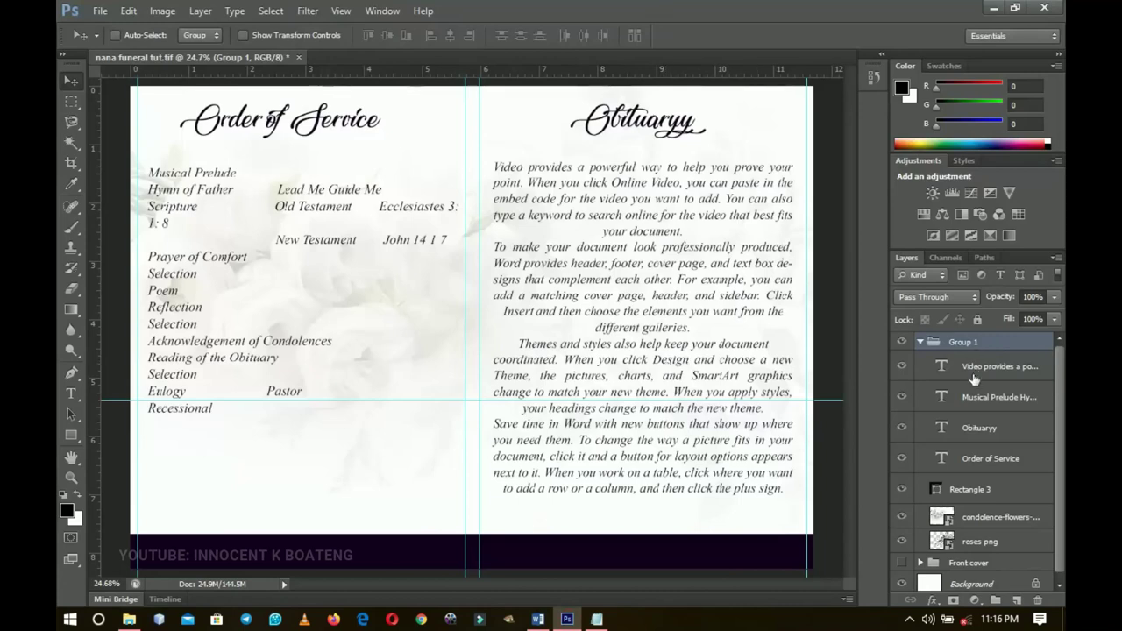
- Hide the obituary paragraph text layer while keeping its heading visible
left_click(943, 375)
left_click(903, 369)
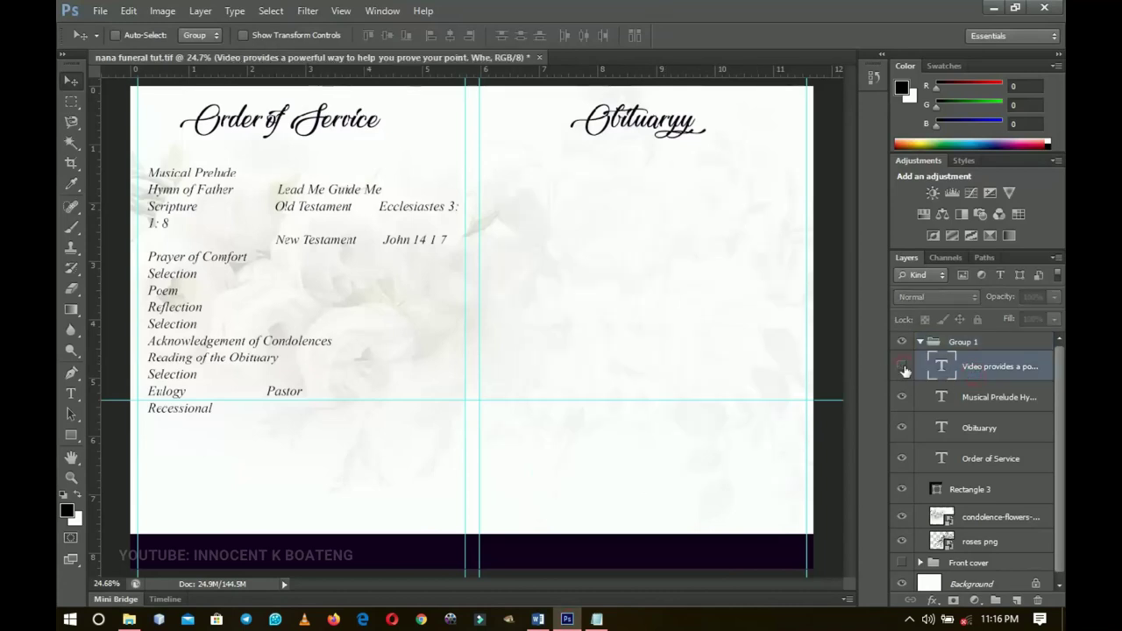
left_click(902, 427)
left_click(902, 428)
- Duplicate the Obituary heading, change the copy's text to "Gallery", and hide the original heading
left_click(965, 431)
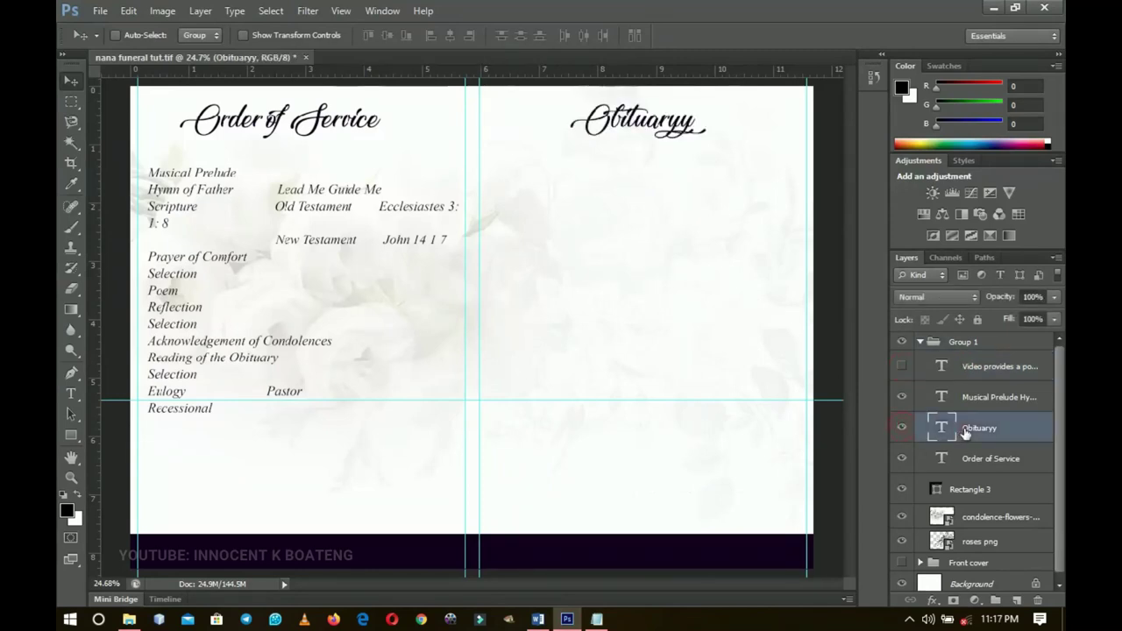
key("ctrl+j")
key("t")
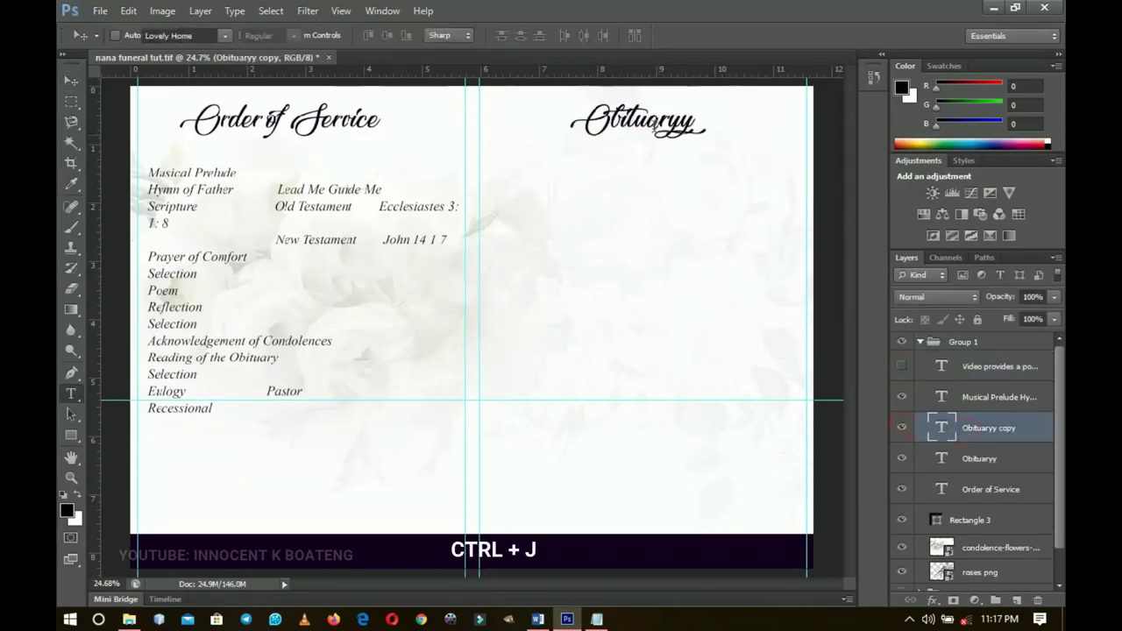
double_click(650, 123)
type("Obituary")
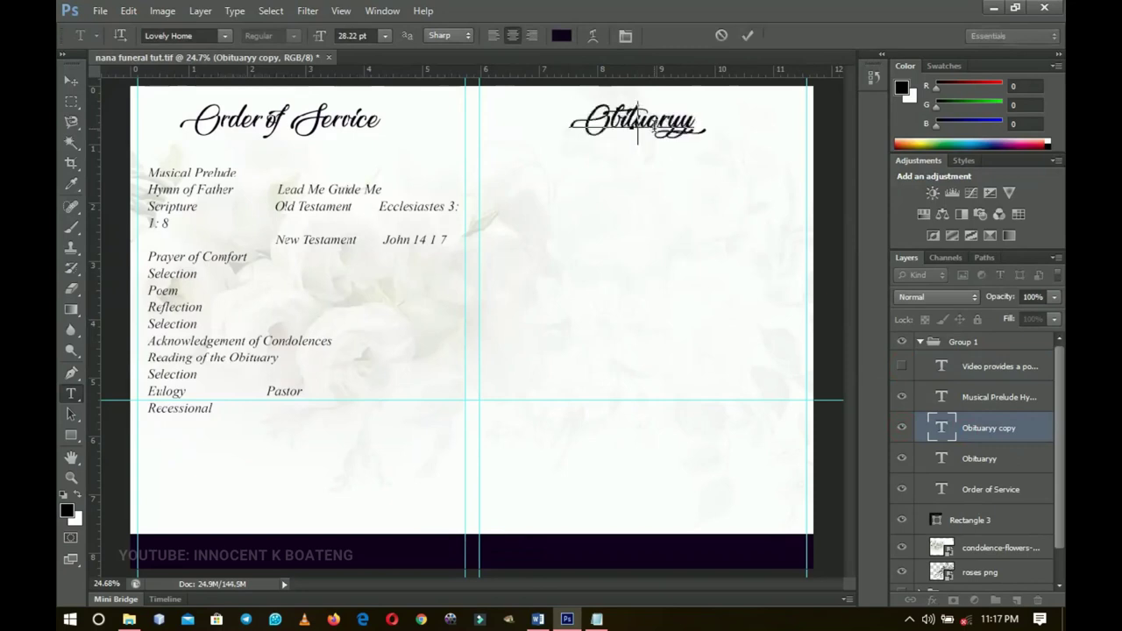
key("ctrl+a")
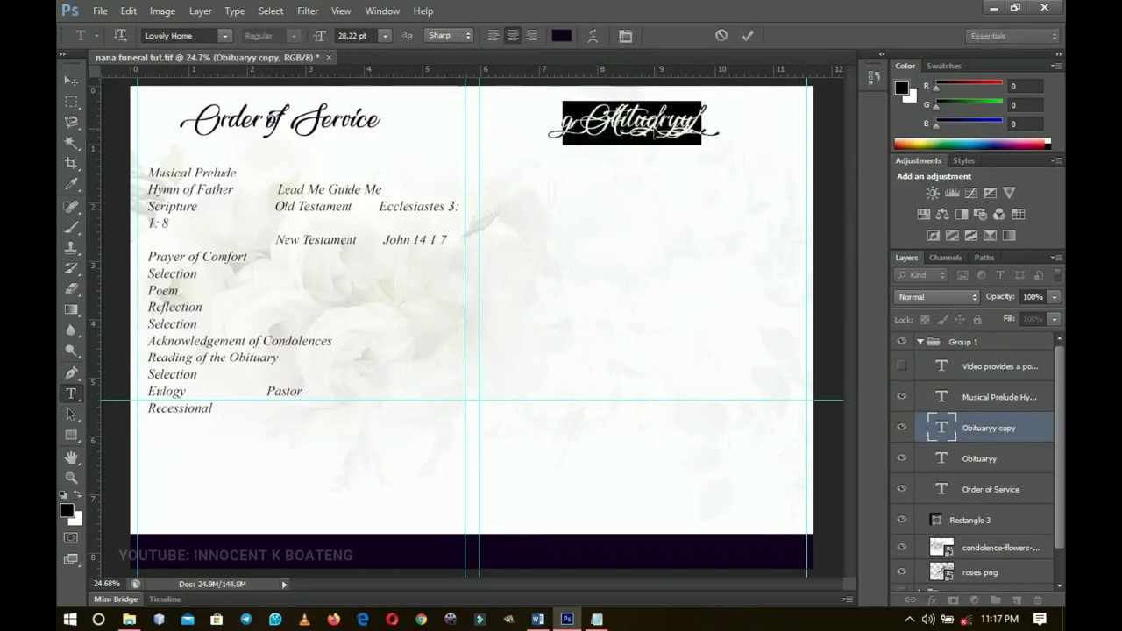
type("Obitu")
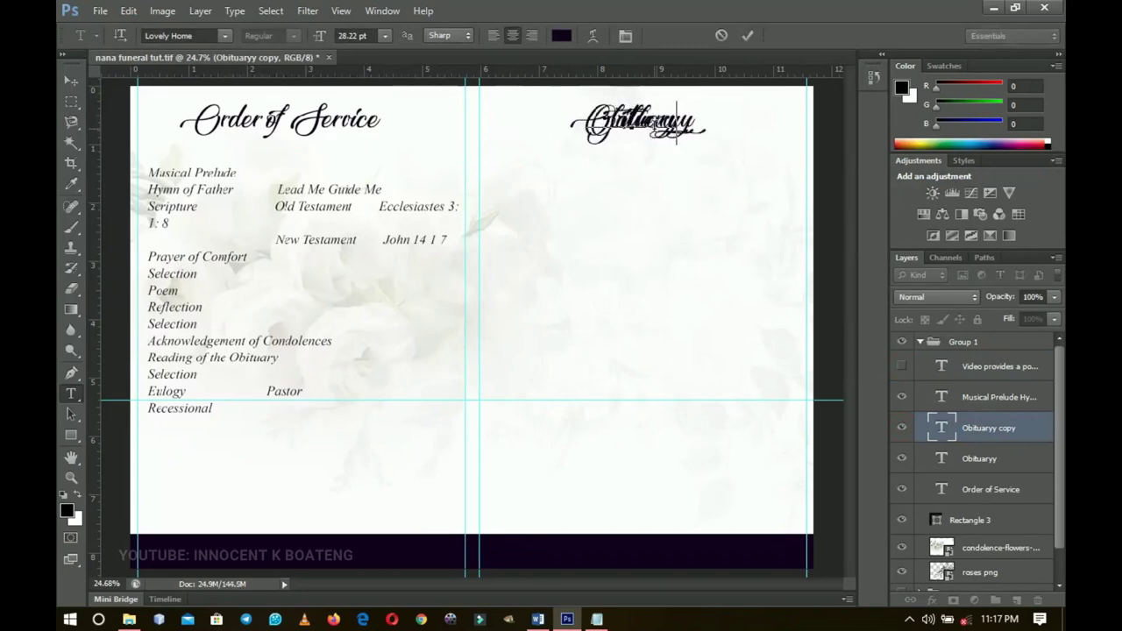
left_click(71, 80)
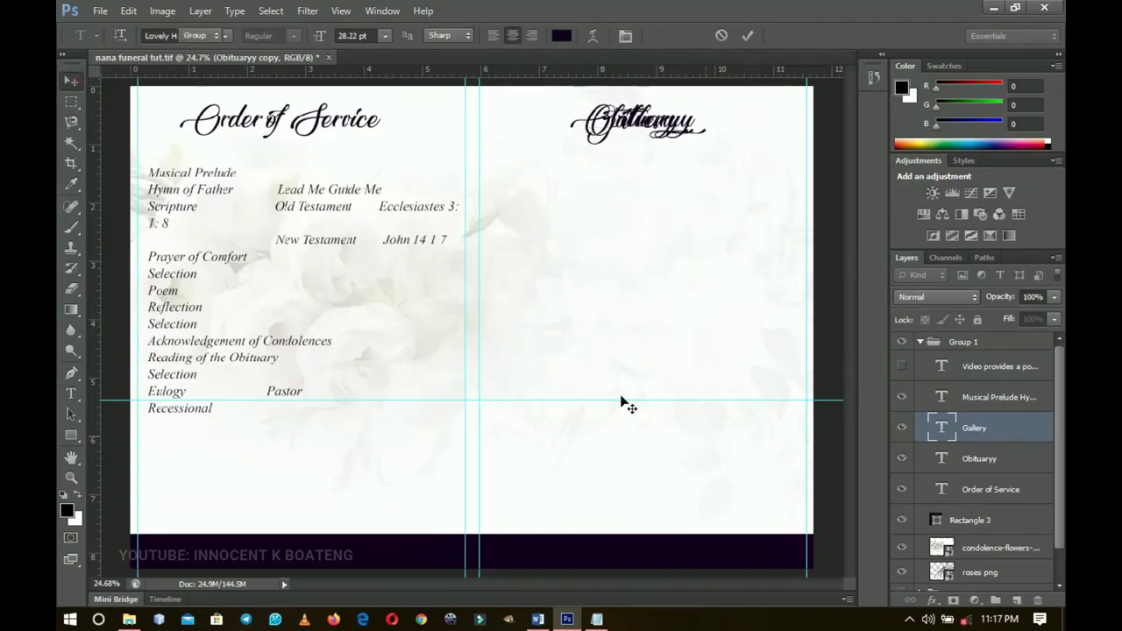
left_click(901, 458)
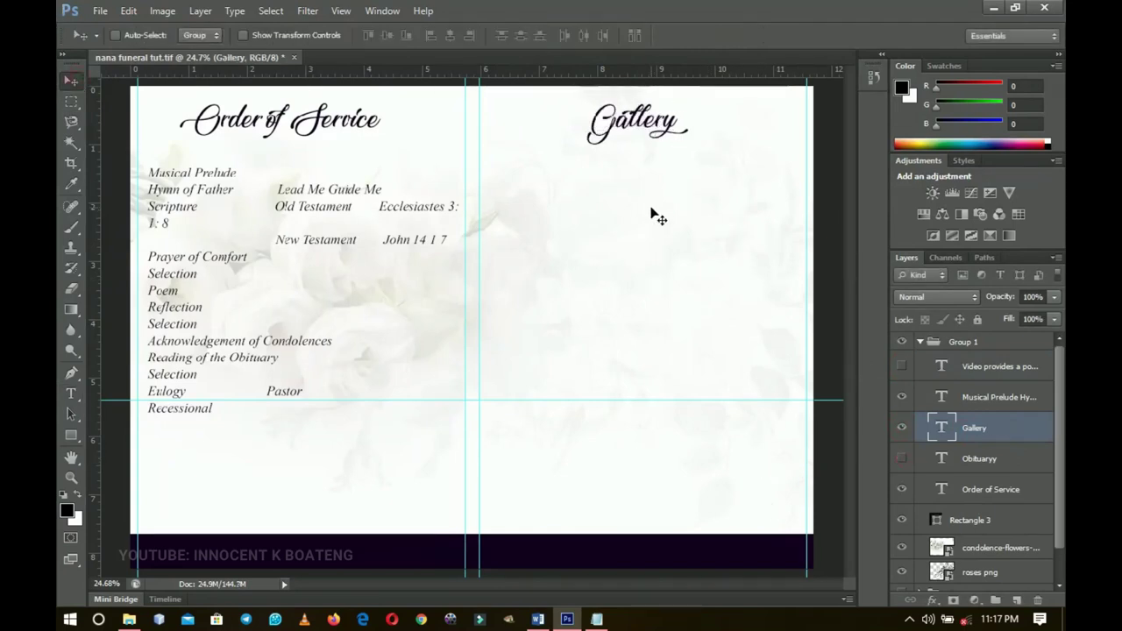
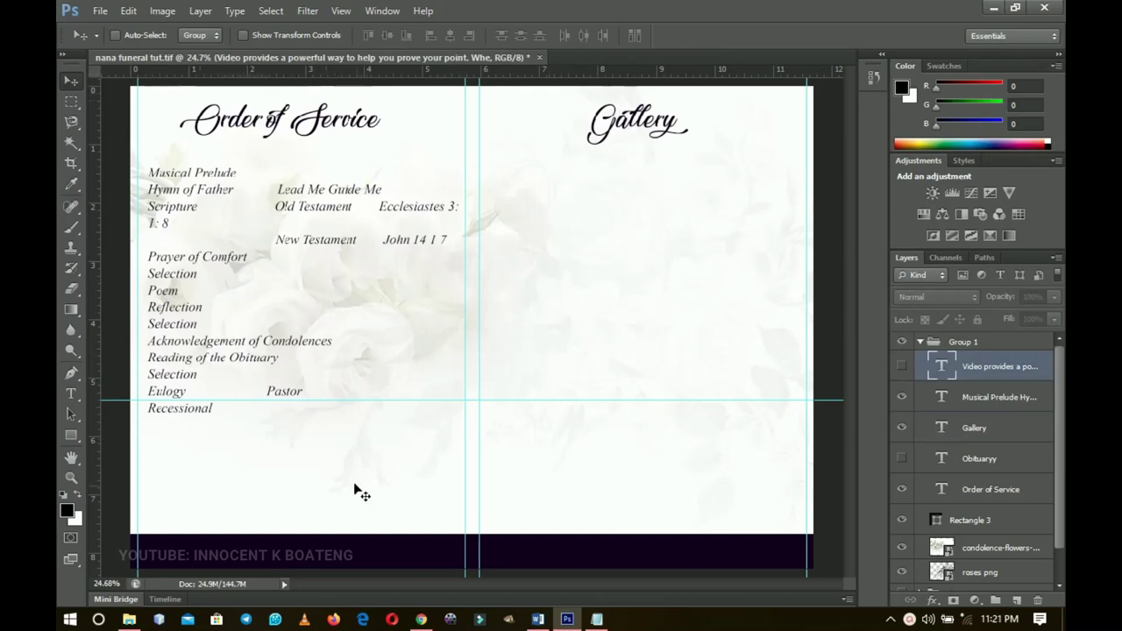
- Switch to Chrome and browse the "collage" image results for photo layout ideas
left_click(421, 621)
scroll(523, 290, "down", 2)
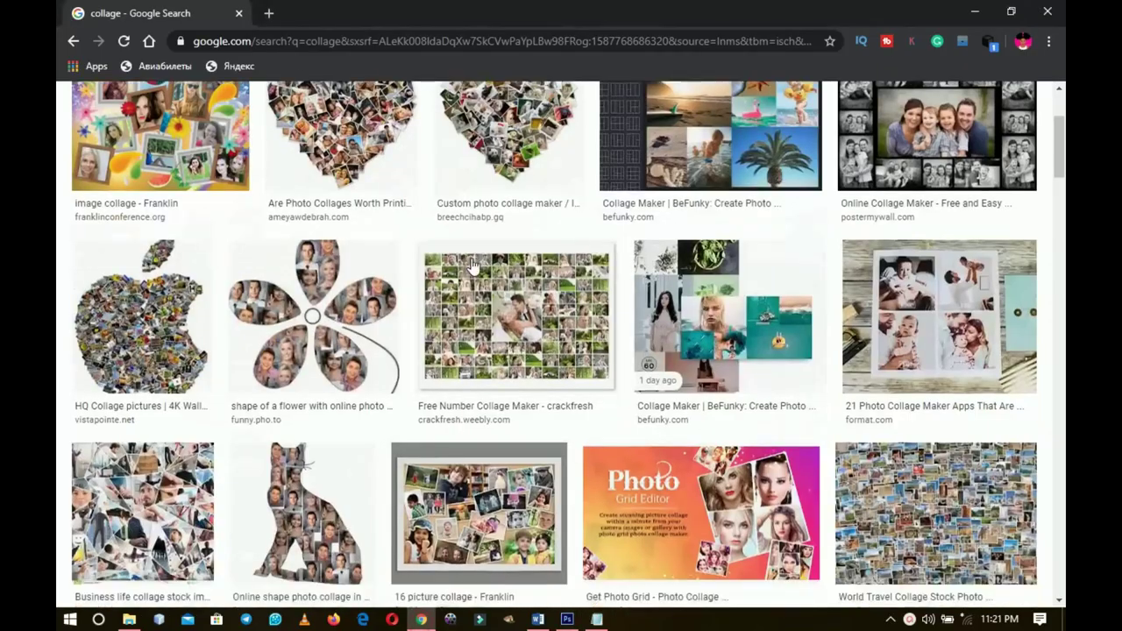
scroll(522, 289, "up", 1)
scroll(789, 419, "down", 2)
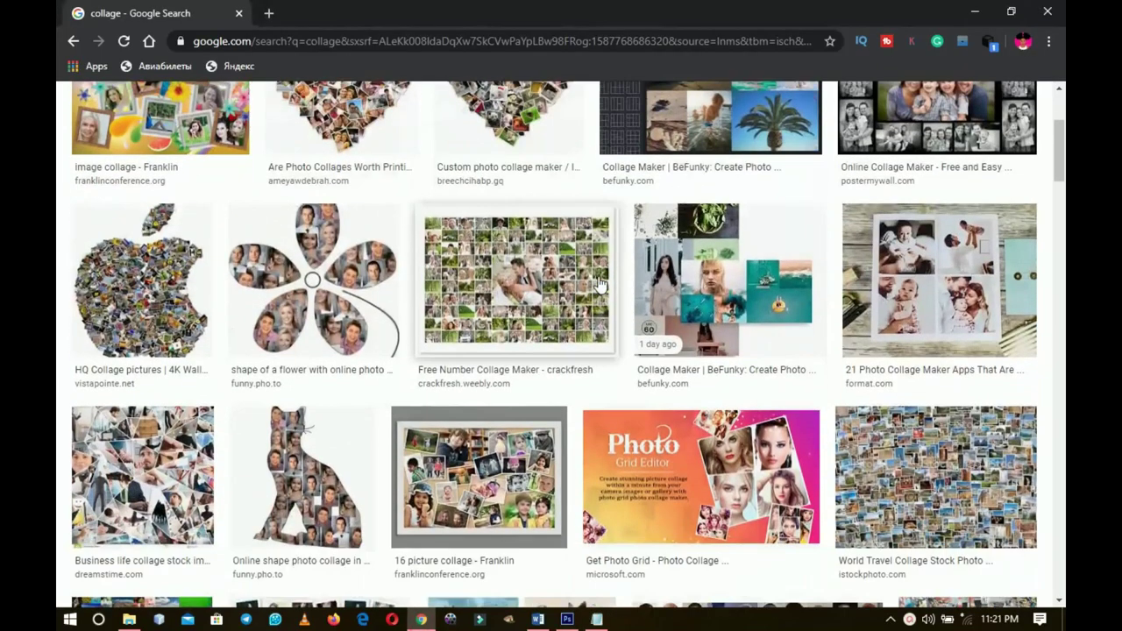
scroll(789, 419, "up", 4)
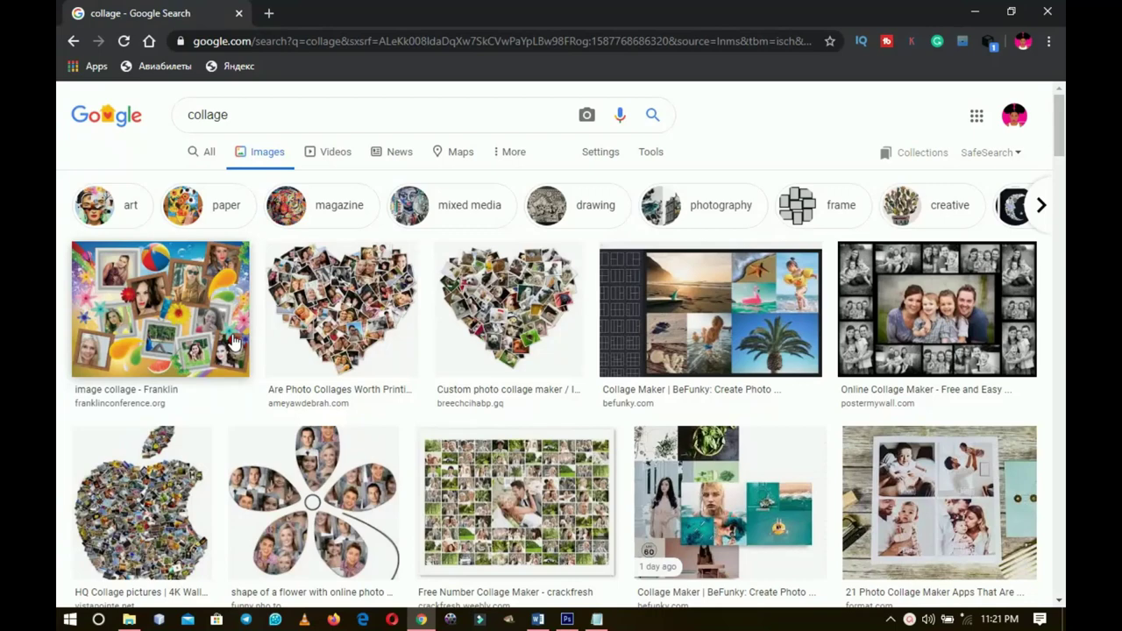
scroll(377, 342, "down", 1)
scroll(431, 351, "up", 1)
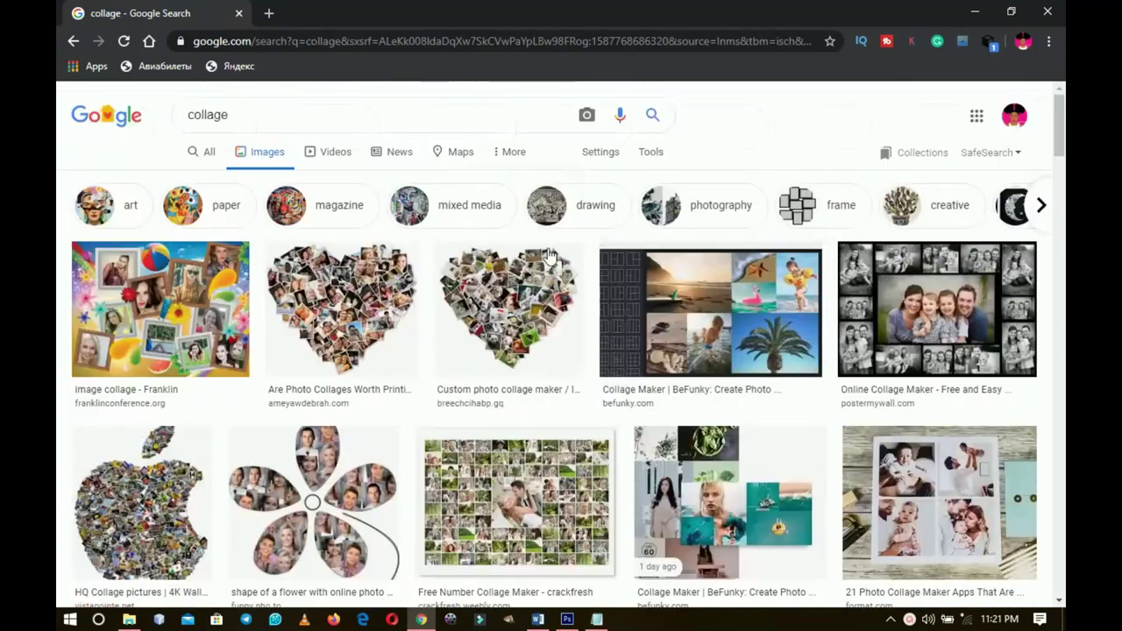
- Switch to Photoshop and draw a rectangle about 620 by 755 px below the Gallery heading
left_click_drag(235, 115, 190, 123)
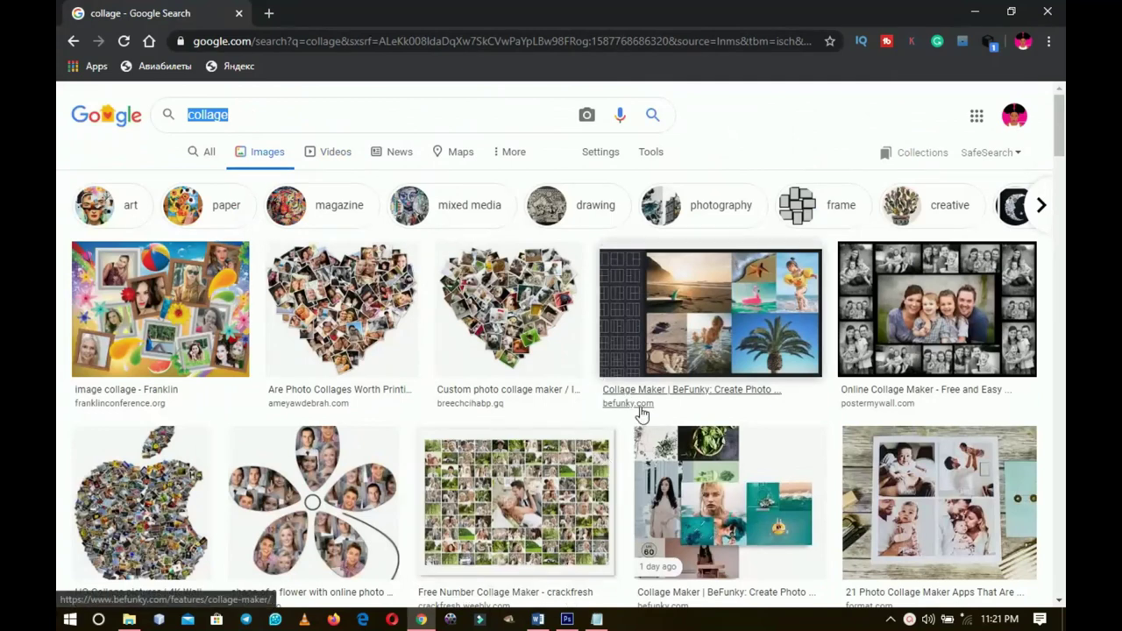
left_click(567, 619)
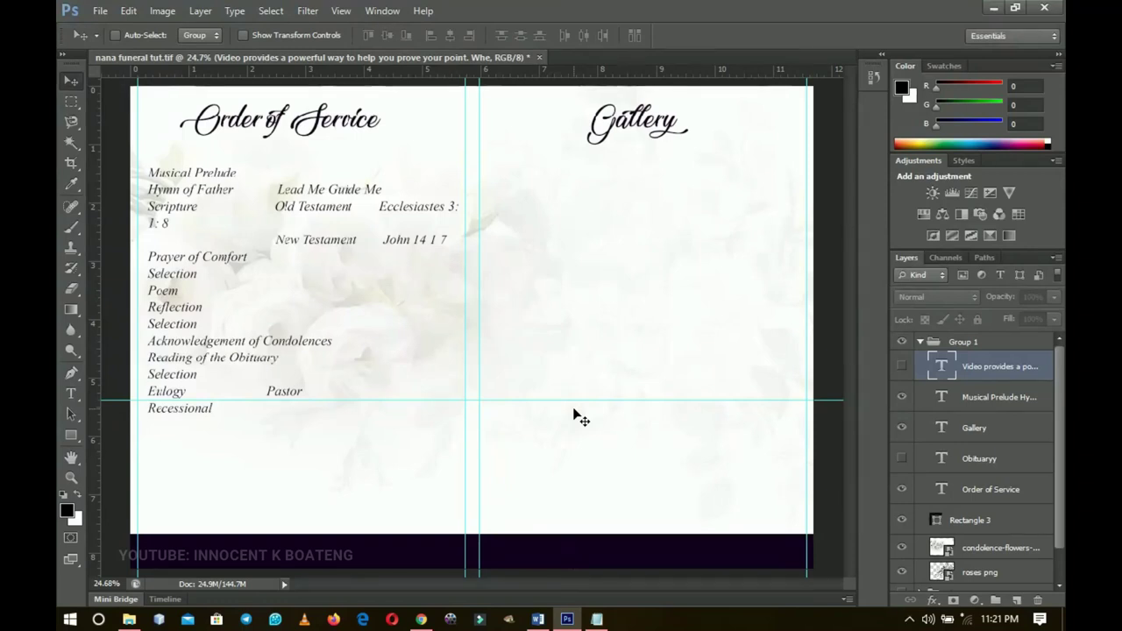
left_click(77, 434)
left_click(117, 433)
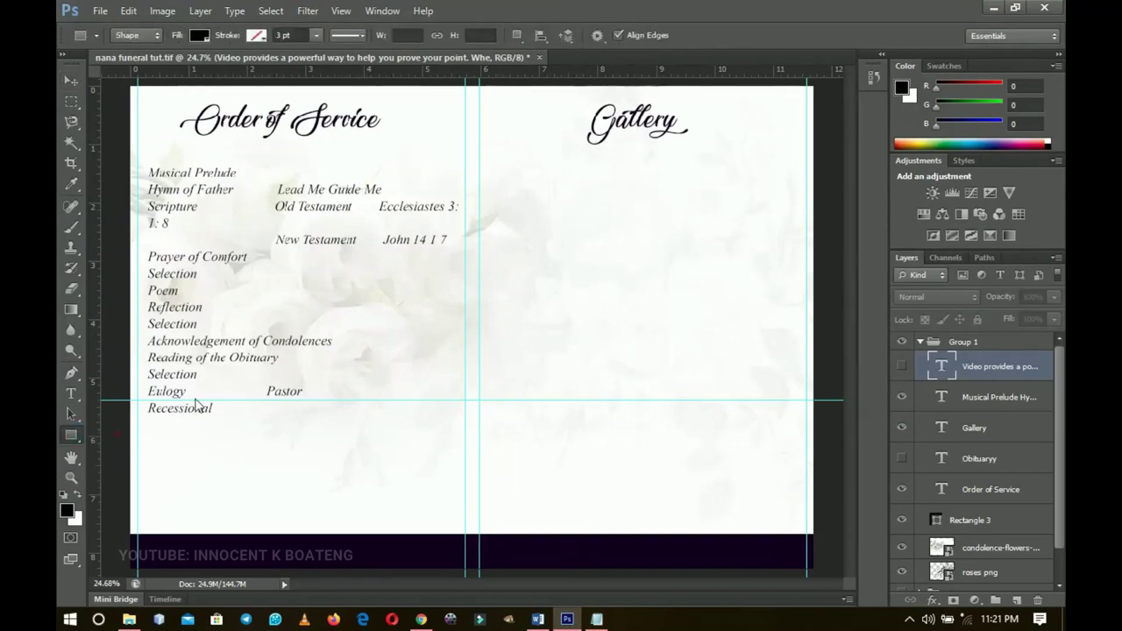
left_click_drag(503, 167, 624, 314)
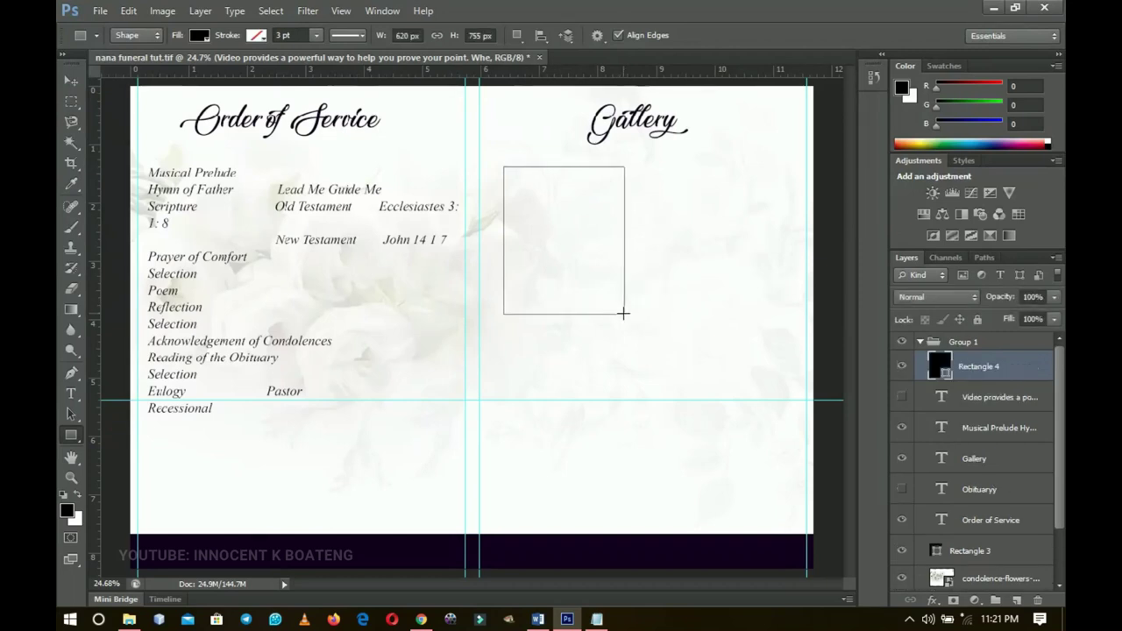
- Fill the new rectangle with the dark purple #12001e sampled from the page's footer band
double_click(944, 372)
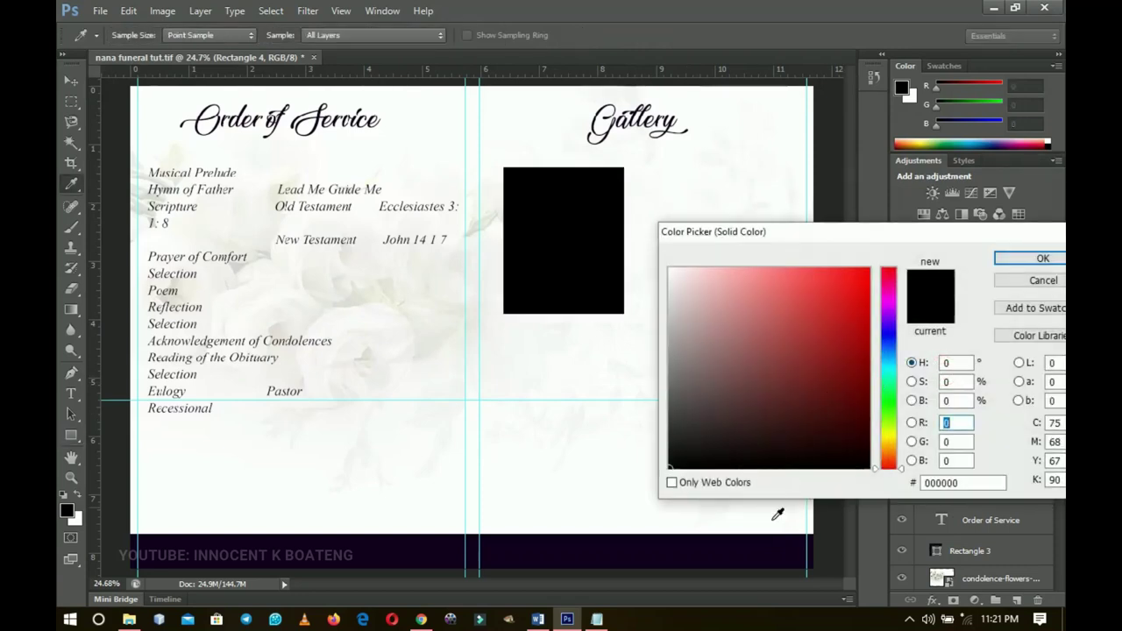
left_click(750, 551)
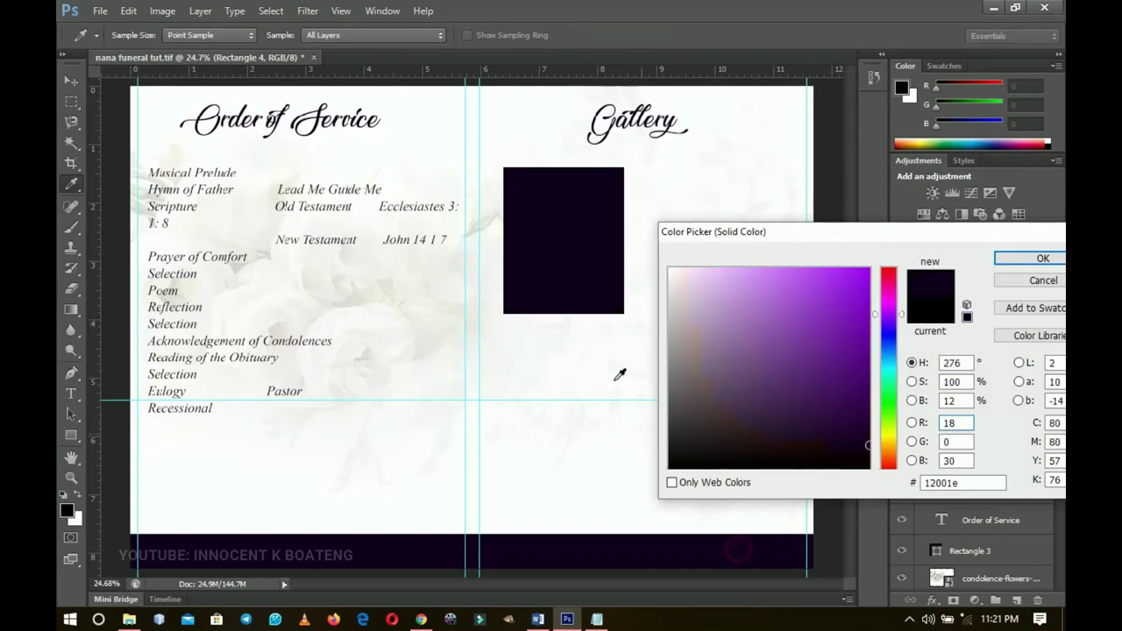
left_click(1009, 262)
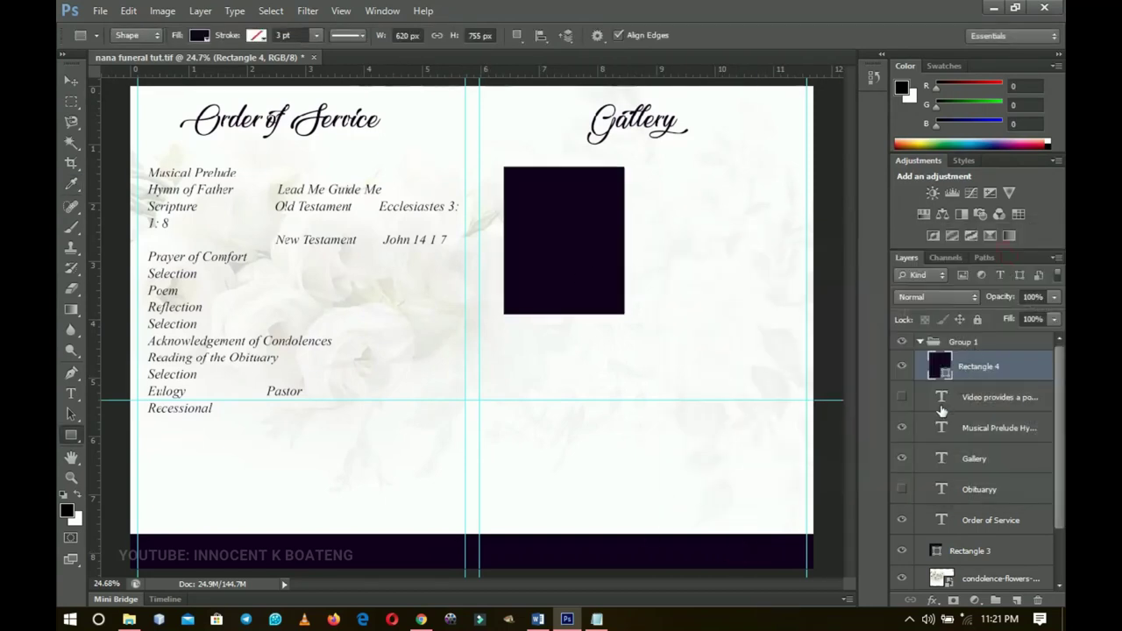
- Duplicate the dark rectangle and scale the copy down around its centre to about 584 by 711 px
key("ctrl+j")
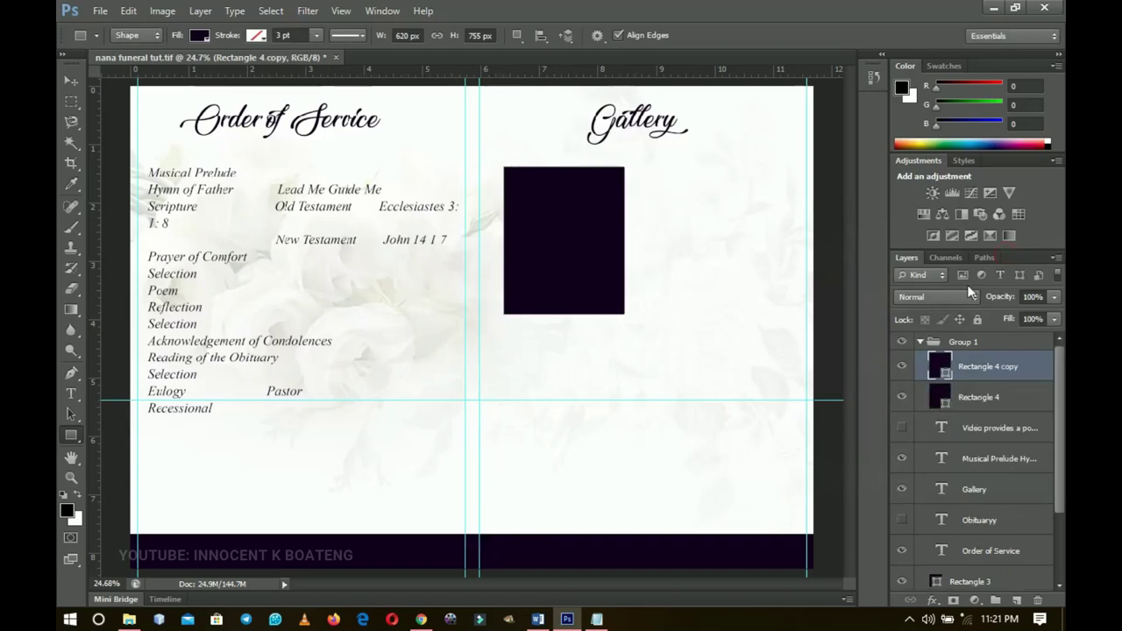
key("ctrl+t")
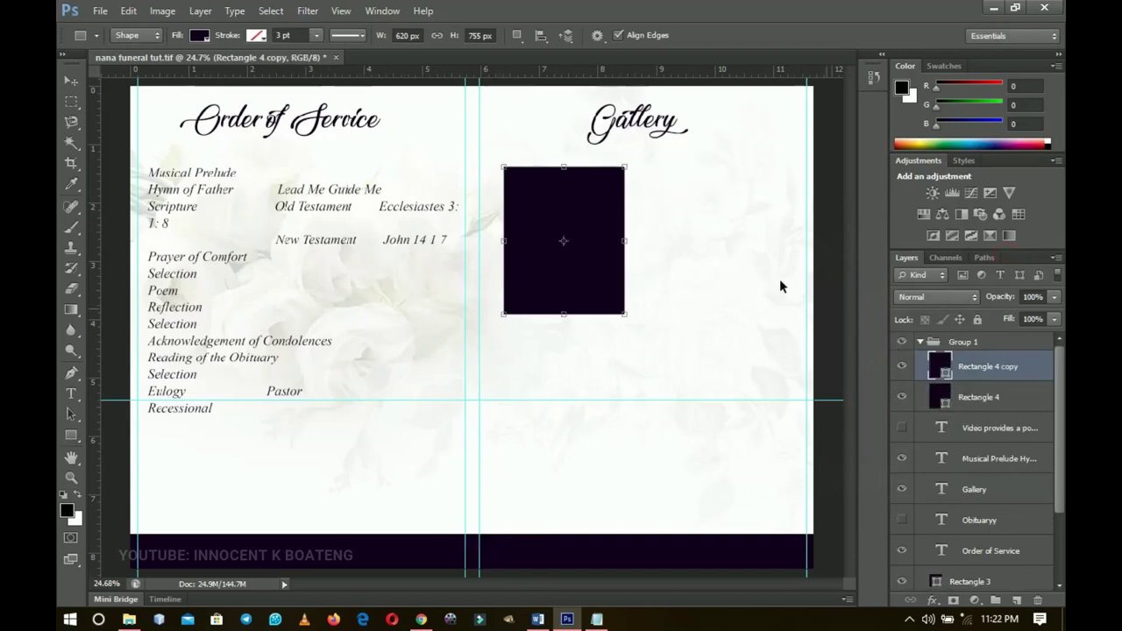
left_click_drag(624, 163, 617, 163)
double_click(606, 204)
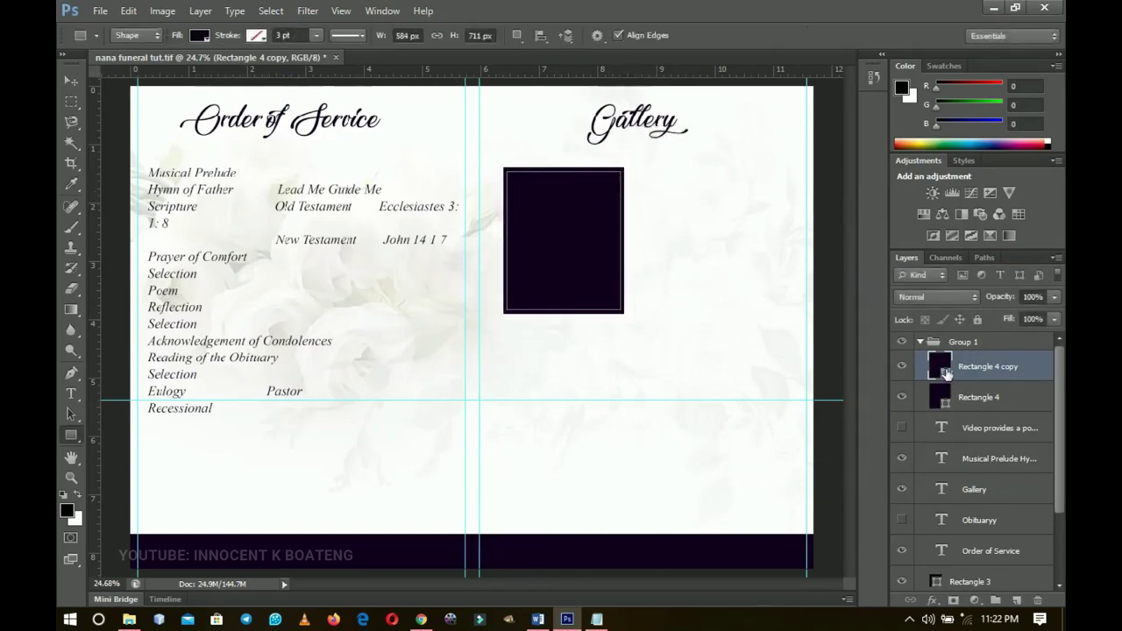
- Change the smaller rectangle's fill to white #ffffff so the dark one forms a border
double_click(939, 366)
left_click(642, 250)
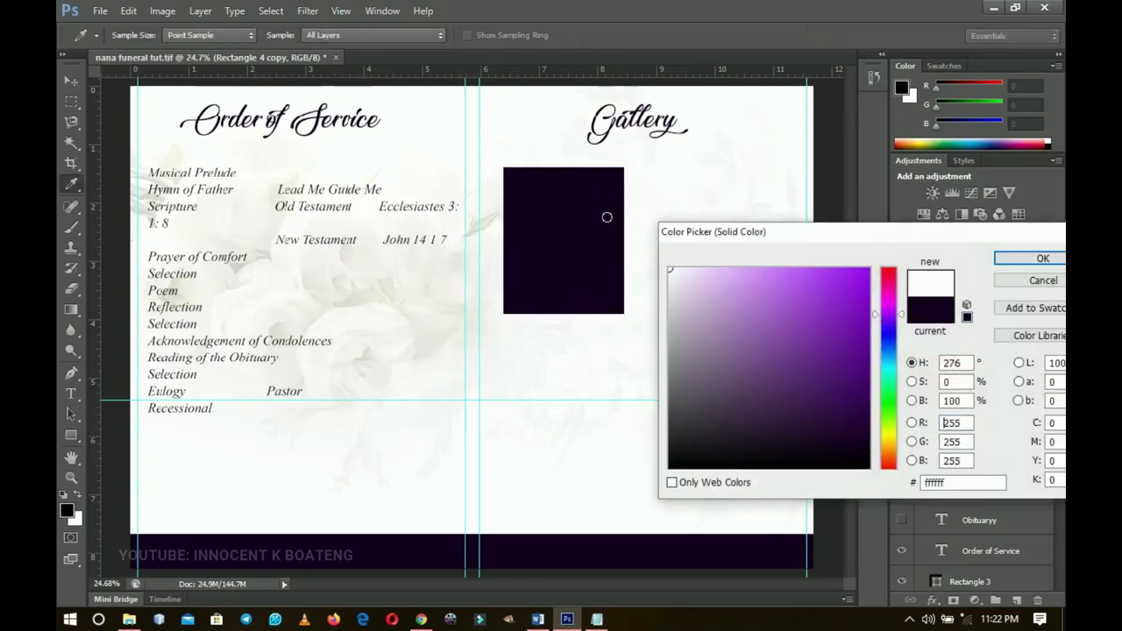
left_click(1028, 263)
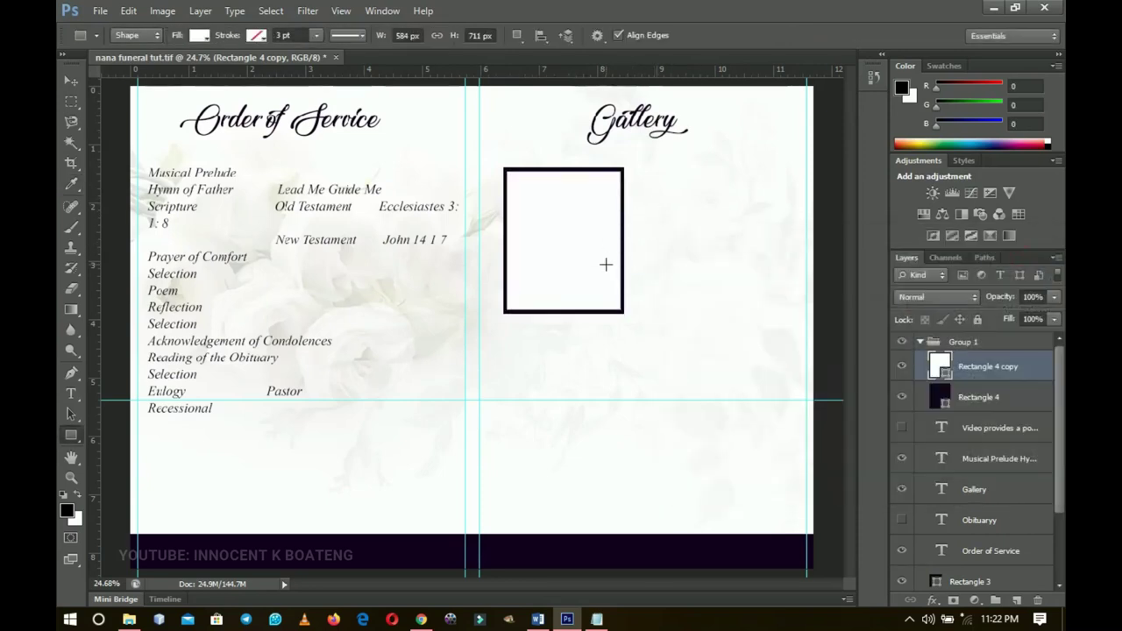
- Select both frame rectangles and shorten them together from their lower edge to 92.58% height
key("v")
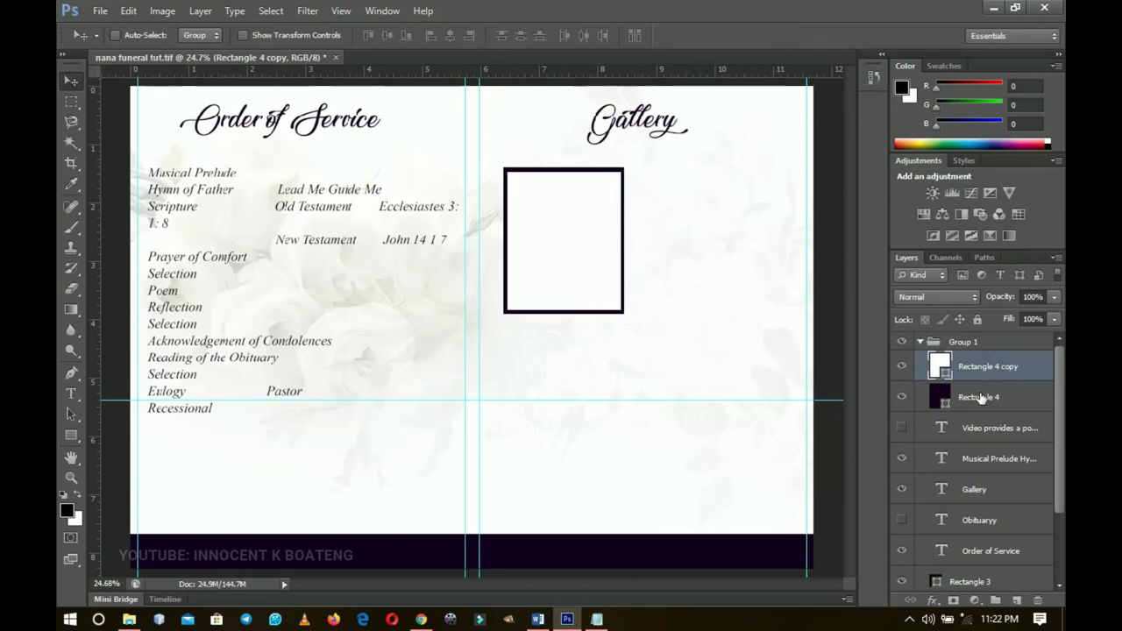
left_click(980, 397, "shift")
key("ctrl+t")
left_click_drag(564, 309, 564, 303)
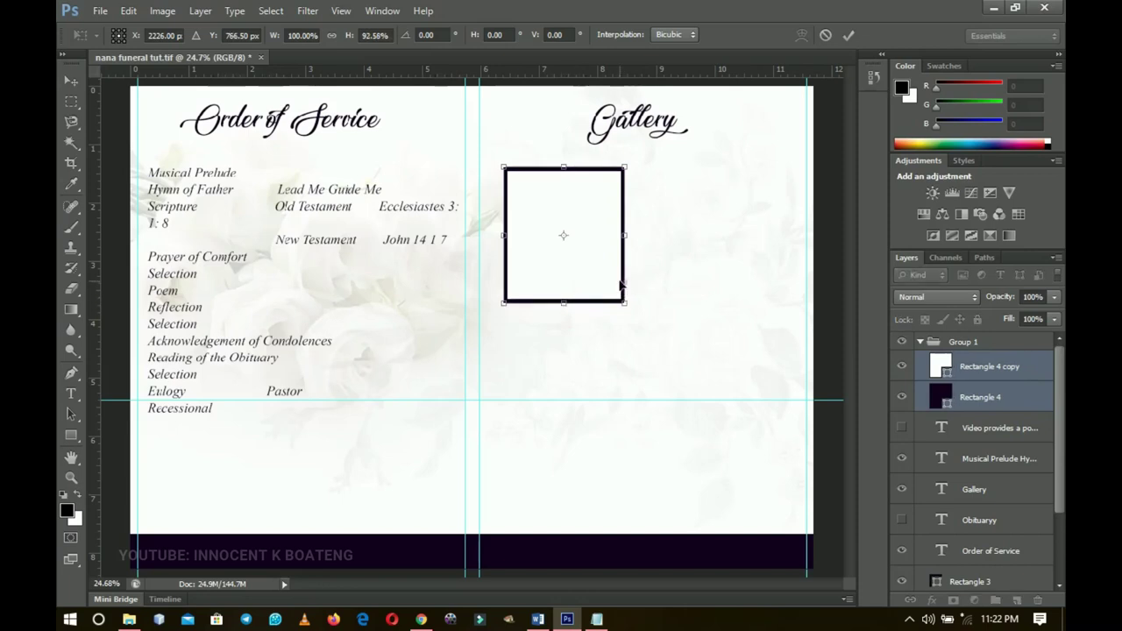
double_click(612, 279)
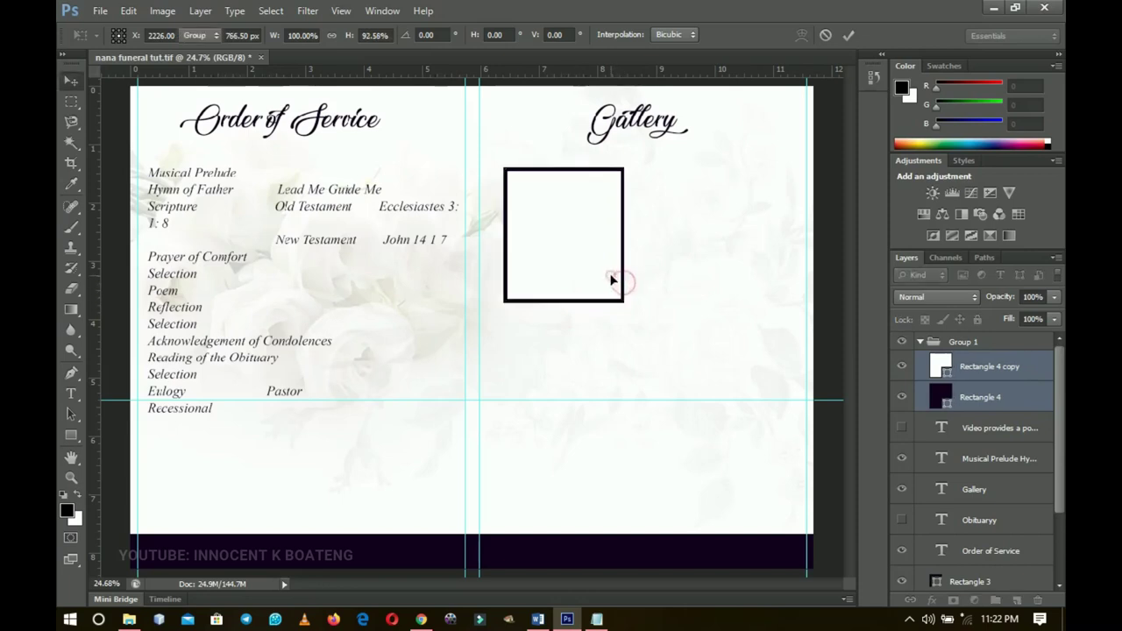
- Place the Kobe_Bryant_2015 picture from the Funeral card folder over the frame, directly above the white rectangle's layer
left_click(1008, 373)
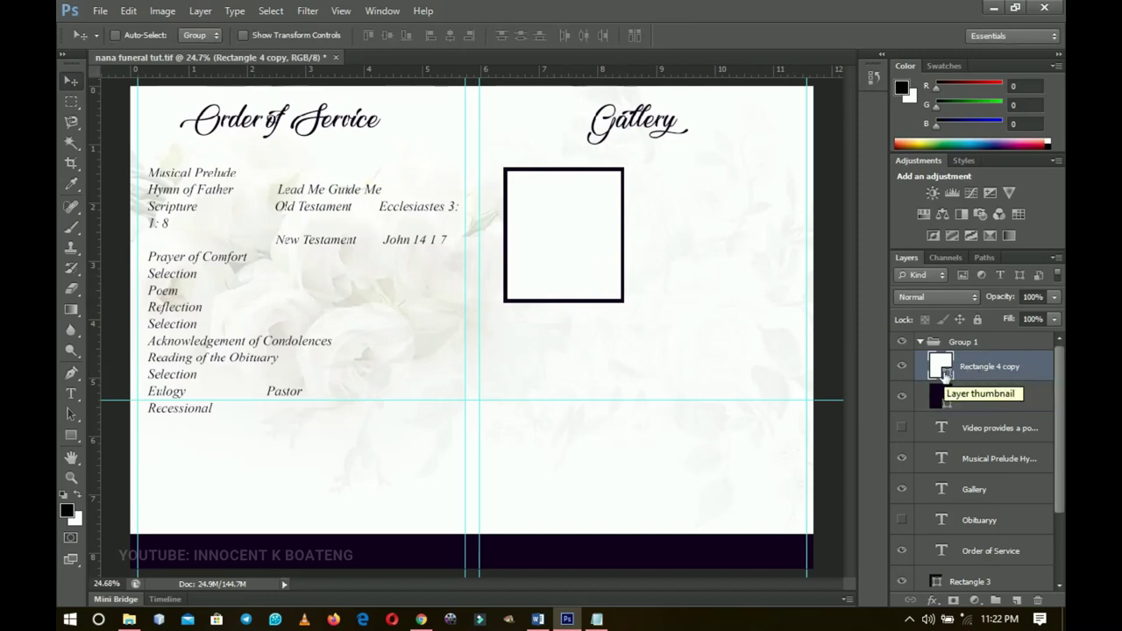
left_click(129, 619)
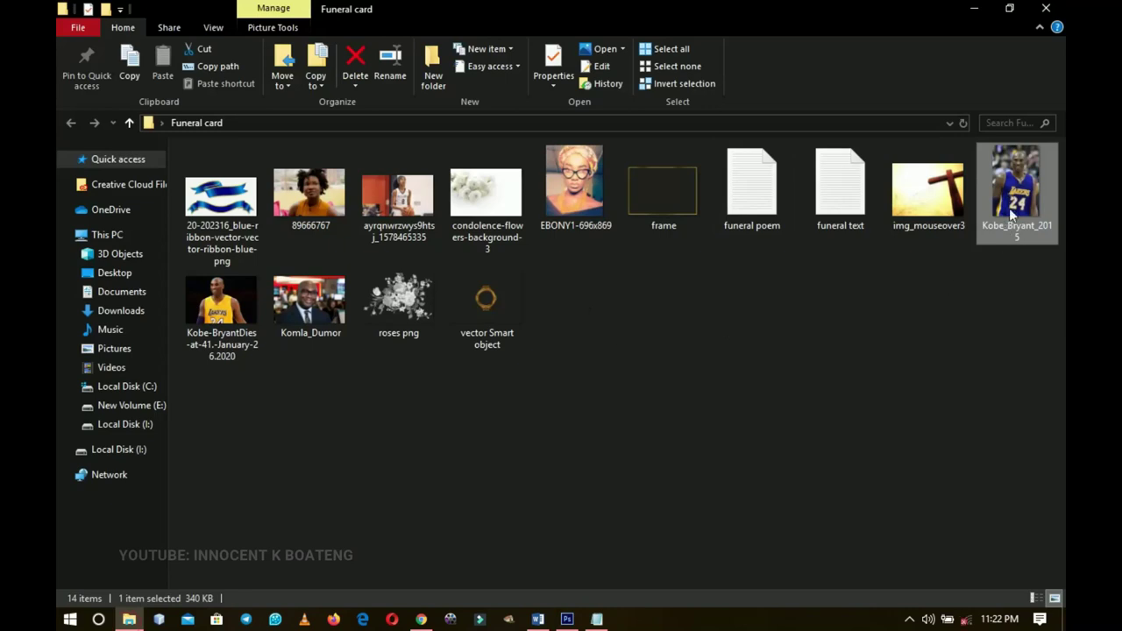
left_click_drag(1014, 211, 595, 258)
left_click_drag(533, 295, 605, 238)
key("Return")
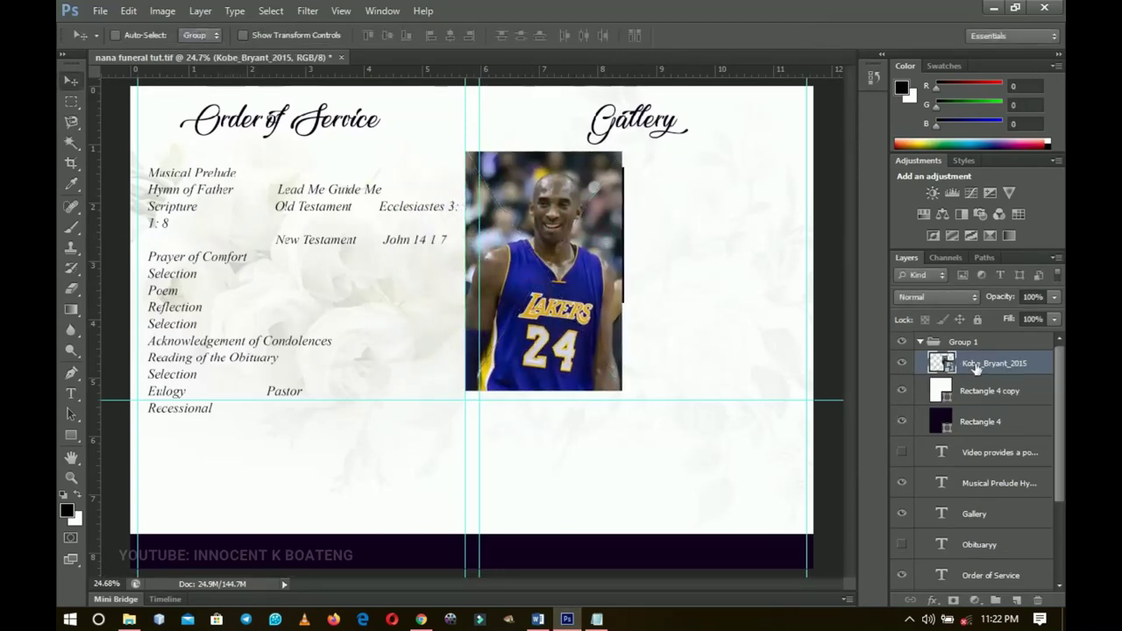
- Clip the placed photo to the white rectangle and reposition it so the face sits inside the frame
right_click(977, 363)
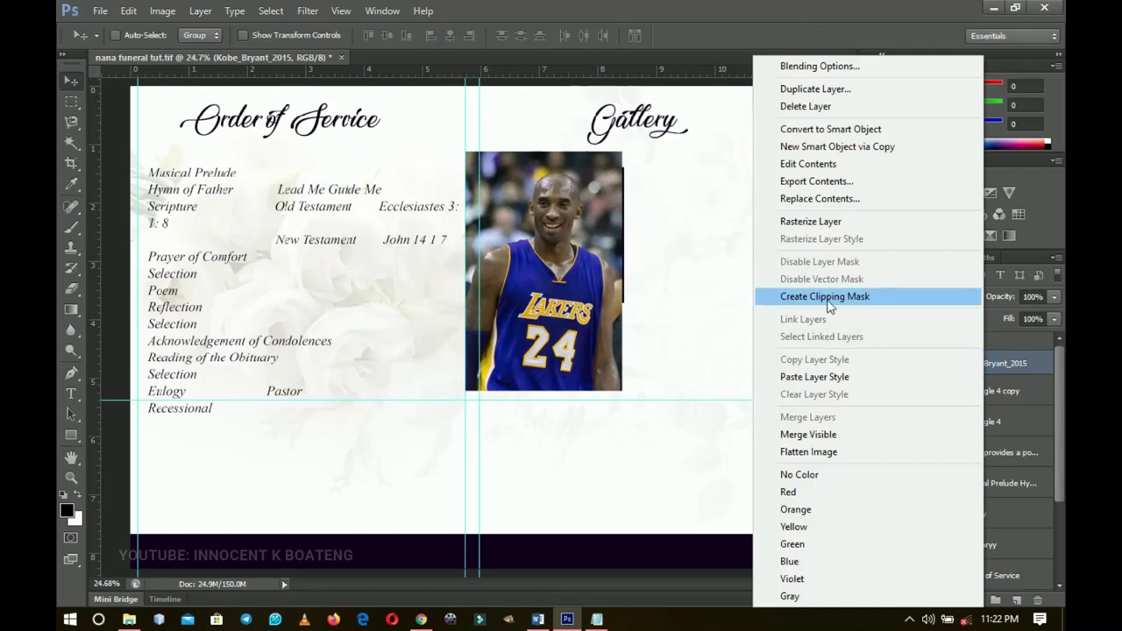
left_click(829, 297)
left_click_drag(596, 270, 604, 263)
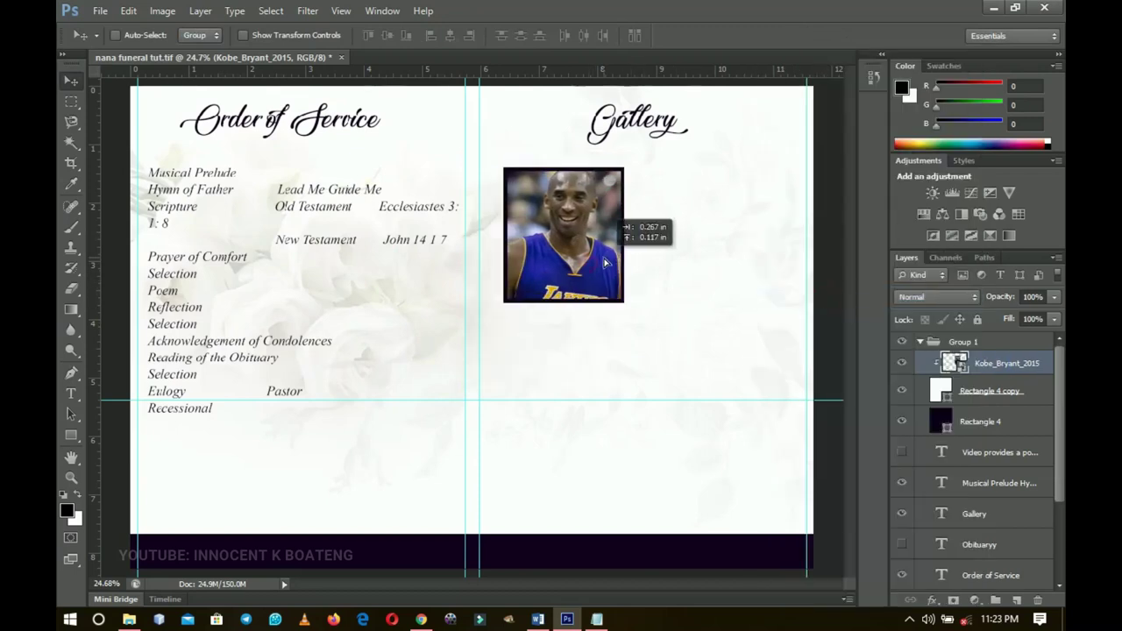
- Scale the clipped photo to about 81% and shift it to fill the frame with the head fully inside
key("ctrl+t")
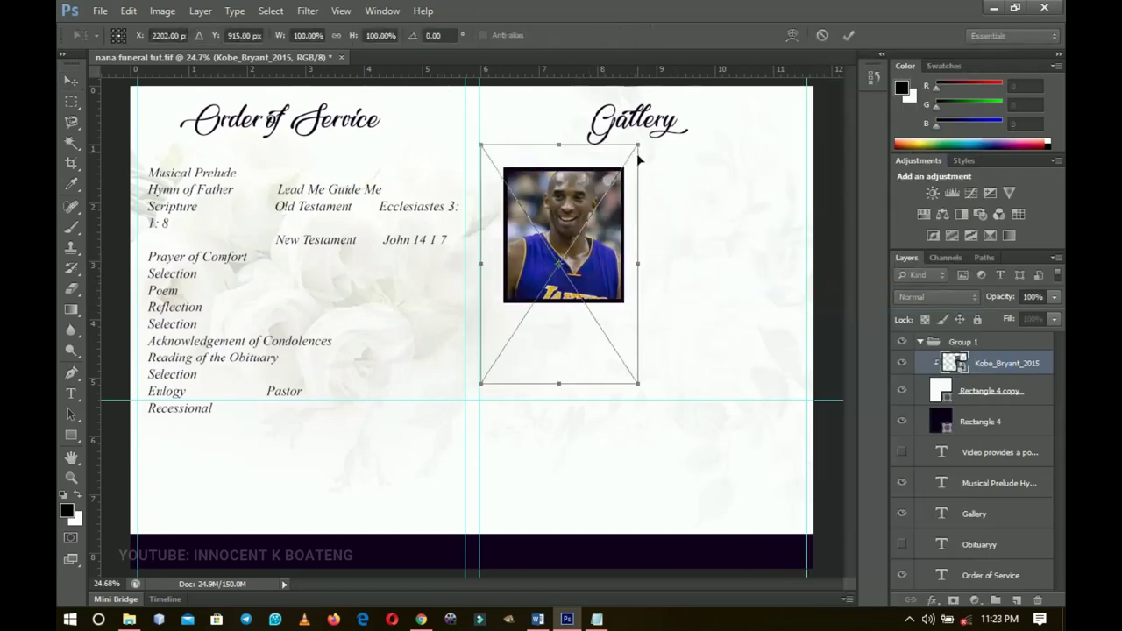
left_click_drag(636, 150, 633, 181)
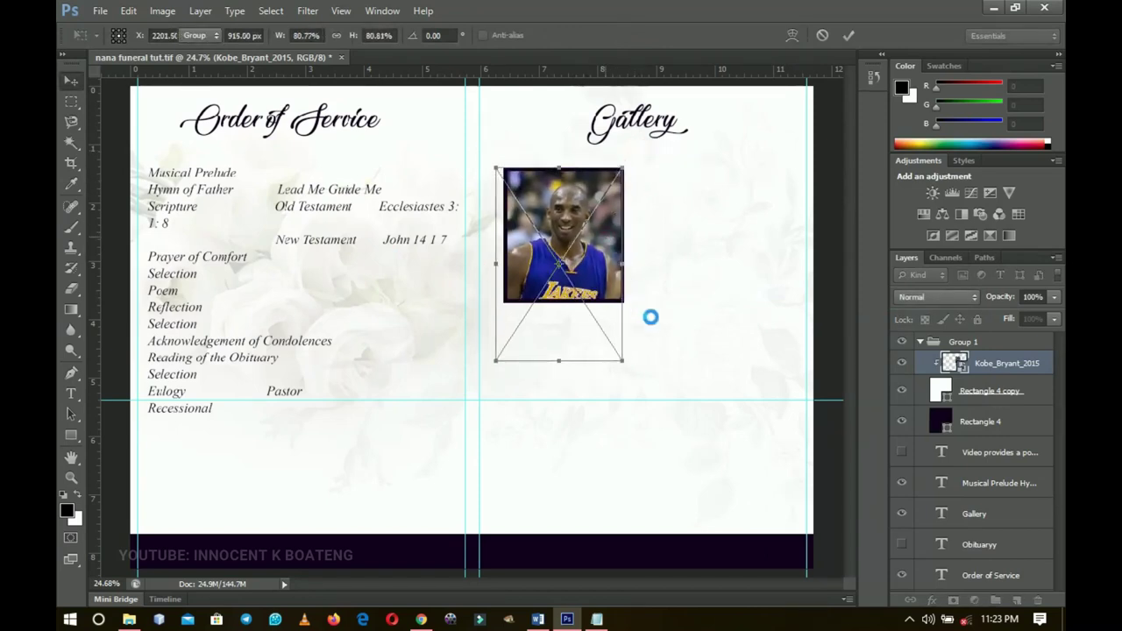
key("Return")
left_click_drag(664, 308, 660, 300)
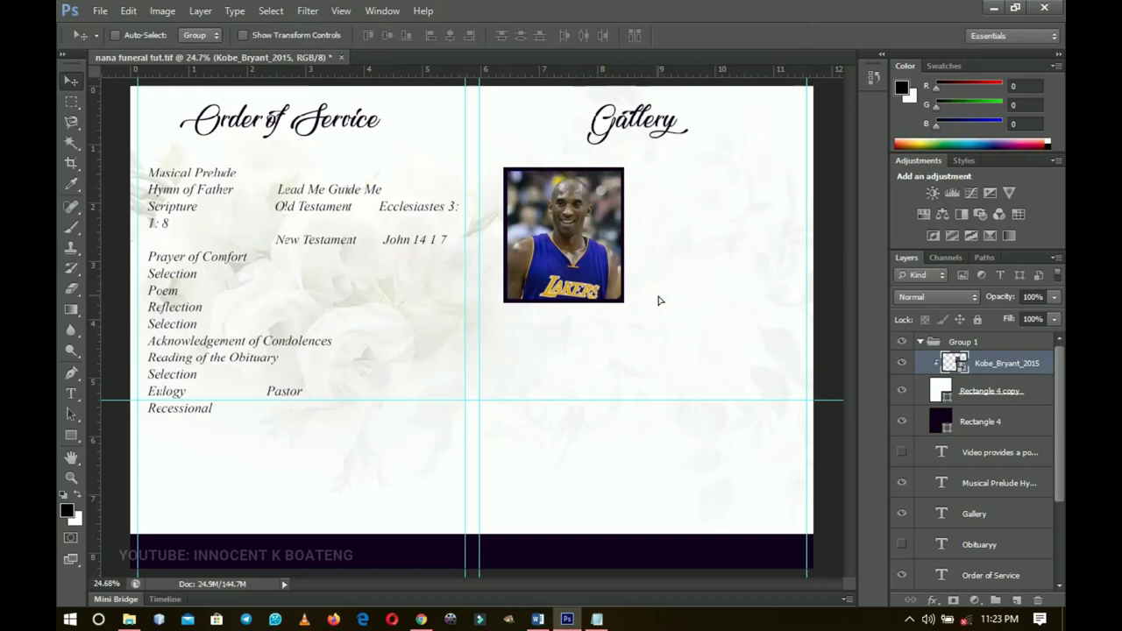
key("Down")
key("Down")
key("Down")
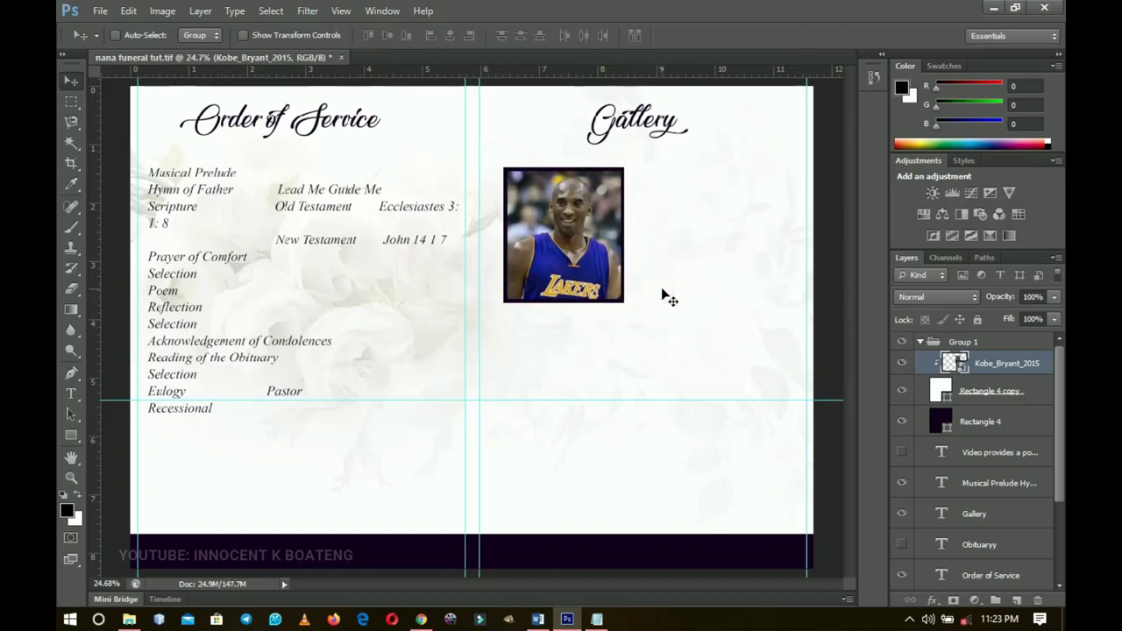
- Rasterize the photo layer and strengthen its contrast with Levels, raising the black input and slightly lowering the white input
right_click(1004, 369)
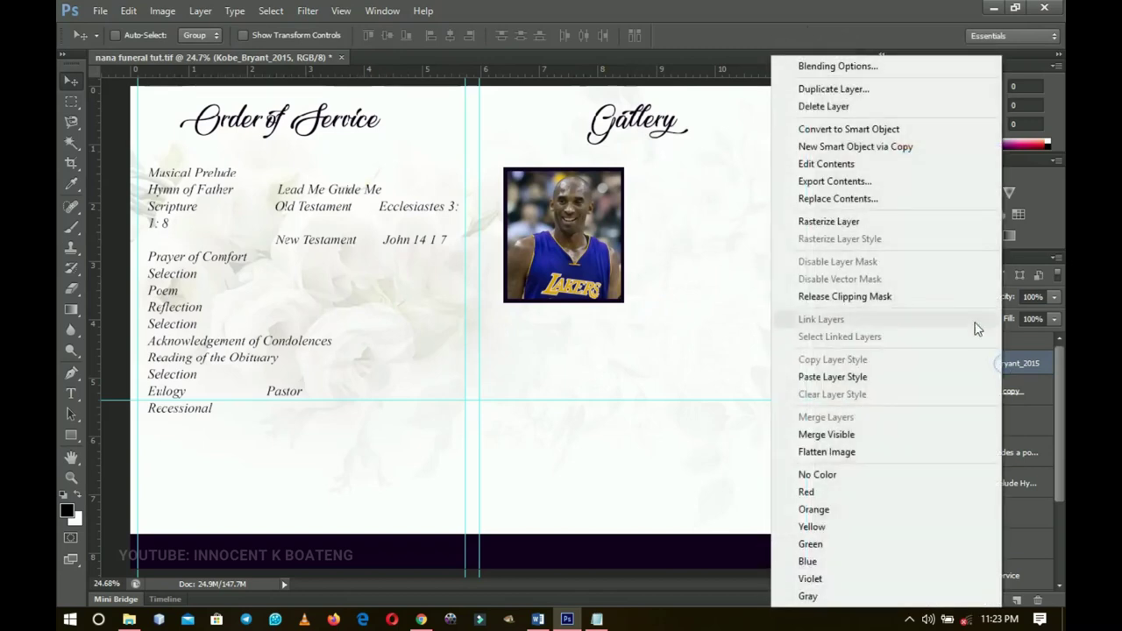
left_click(897, 227)
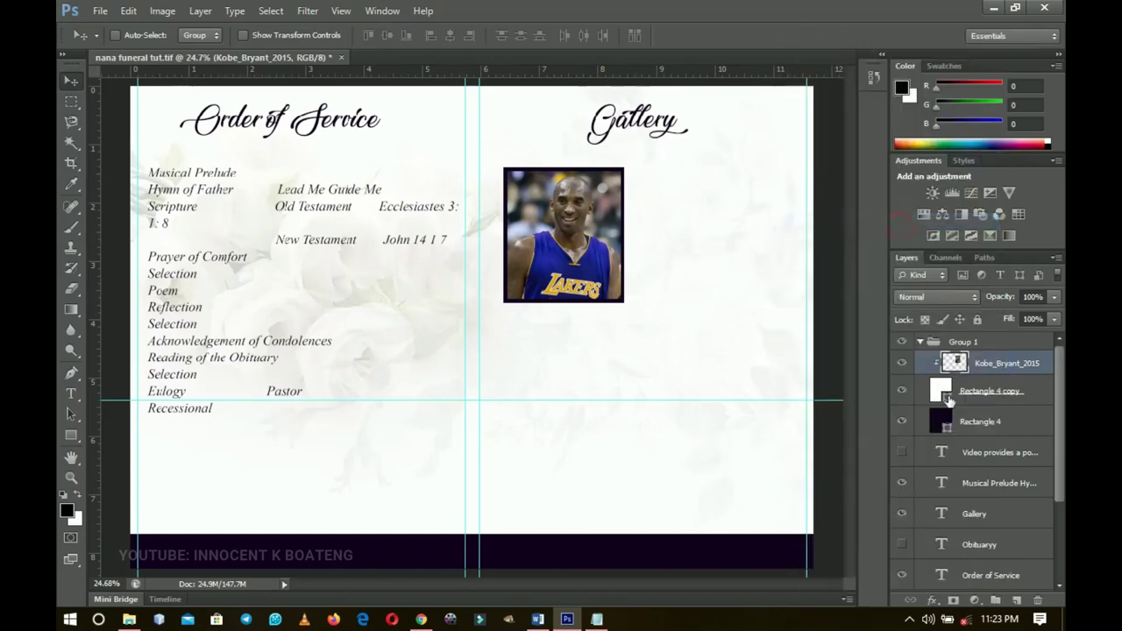
key("ctrl+shift+l")
key("ctrl+l")
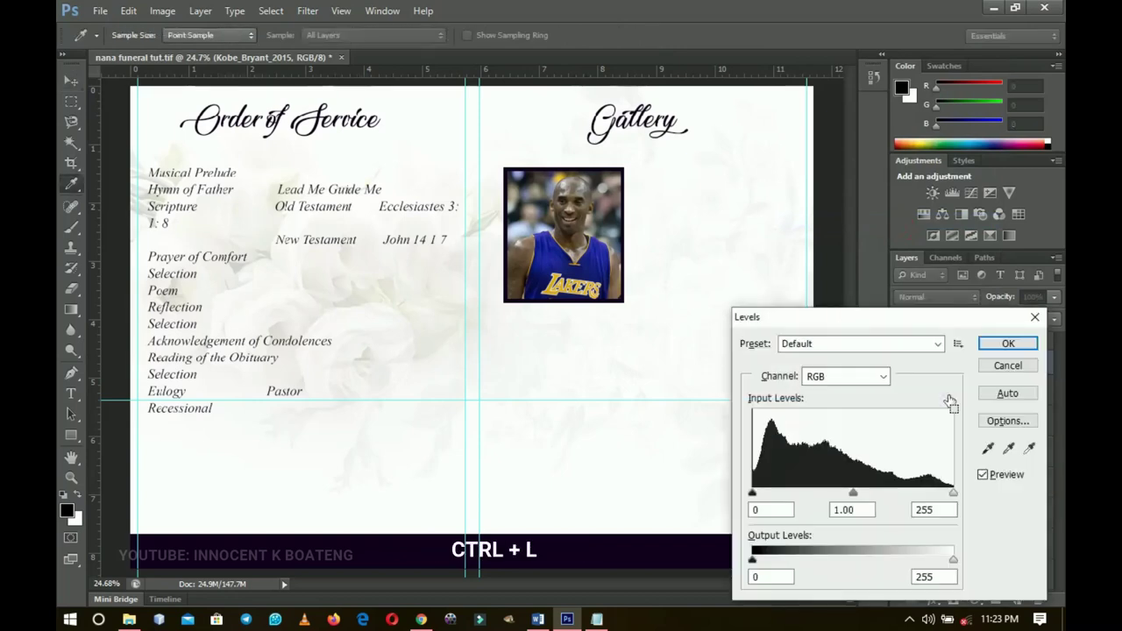
left_click_drag(752, 493, 769, 494)
left_click_drag(952, 494, 948, 493)
left_click(999, 345)
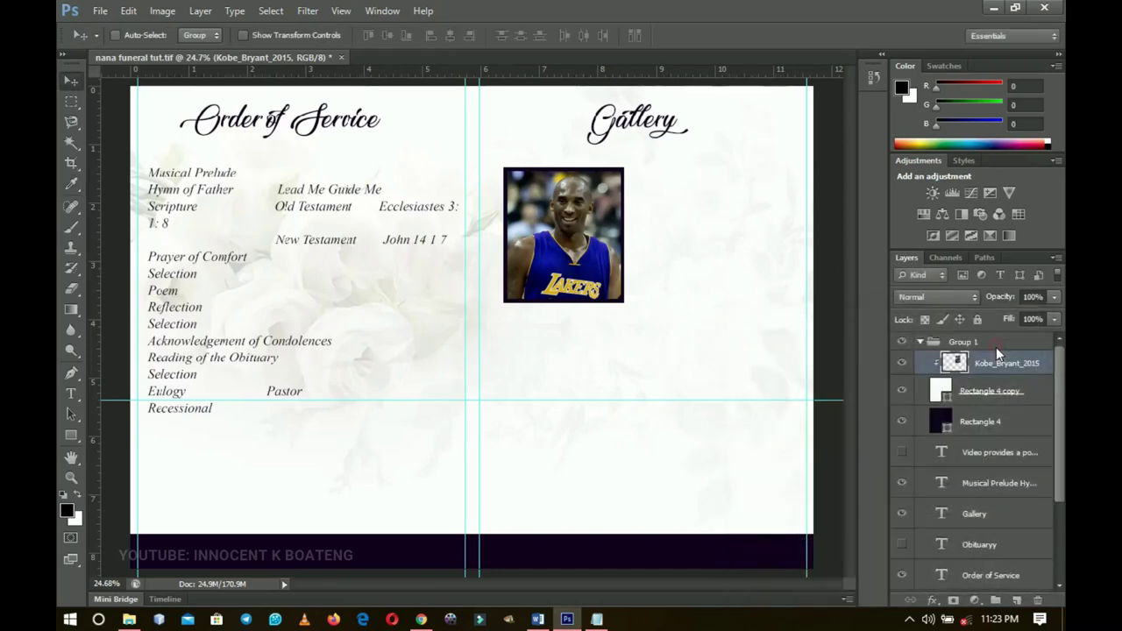
key("ctrl+m")
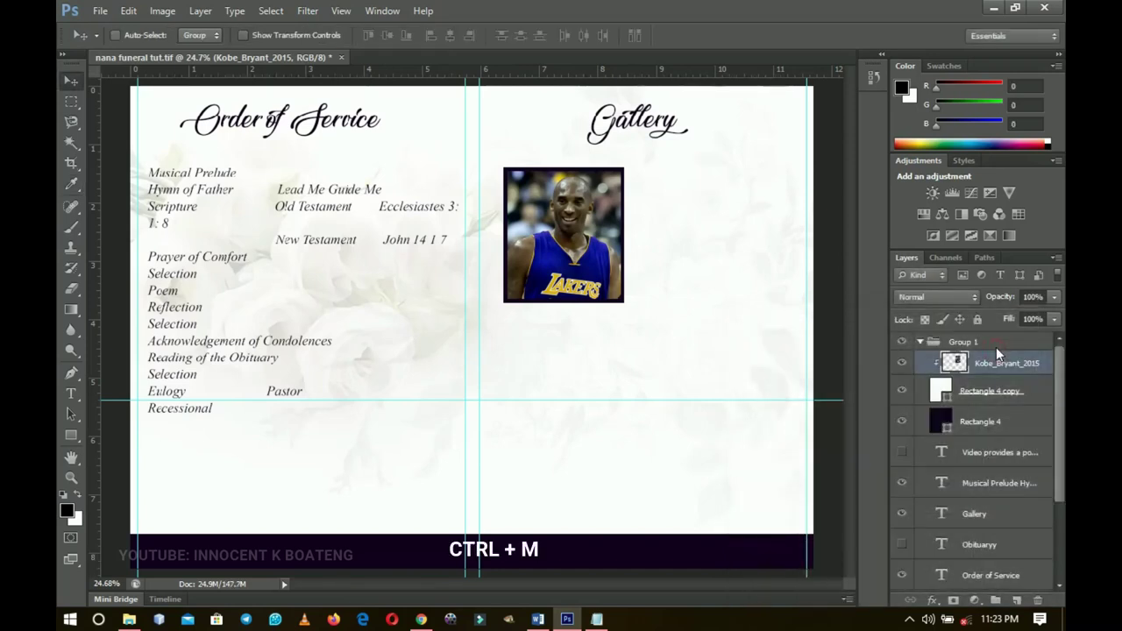
mouse_move(829, 292)
left_mouse_down()
mouse_move(812, 270)
mouse_move(838, 323)
mouse_move(822, 278)
left_mouse_up()
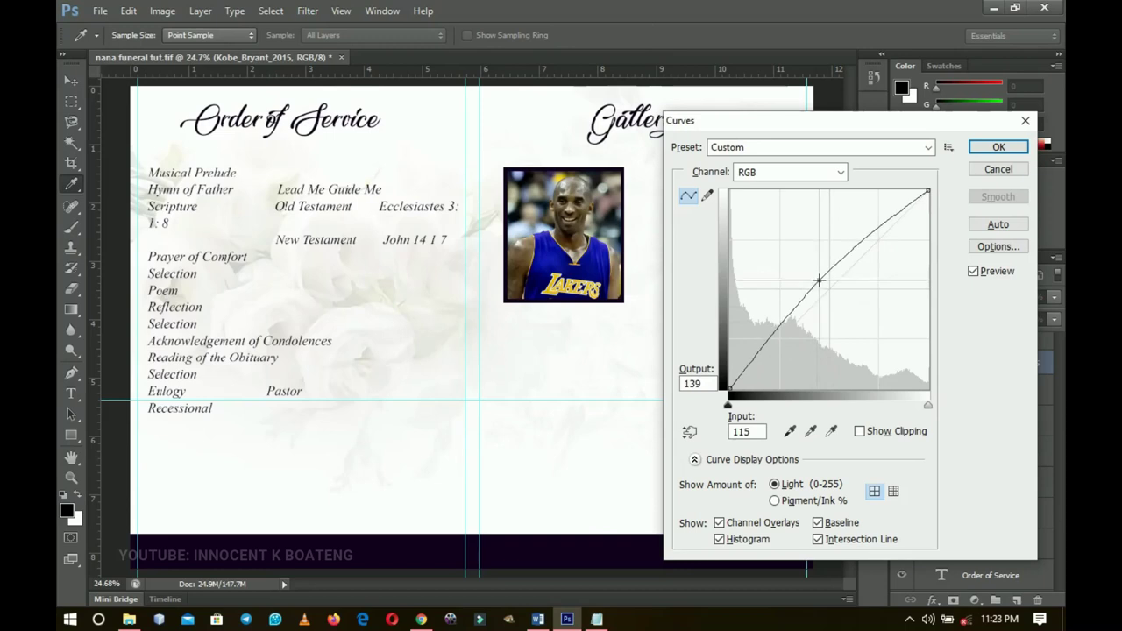
left_click(982, 173)
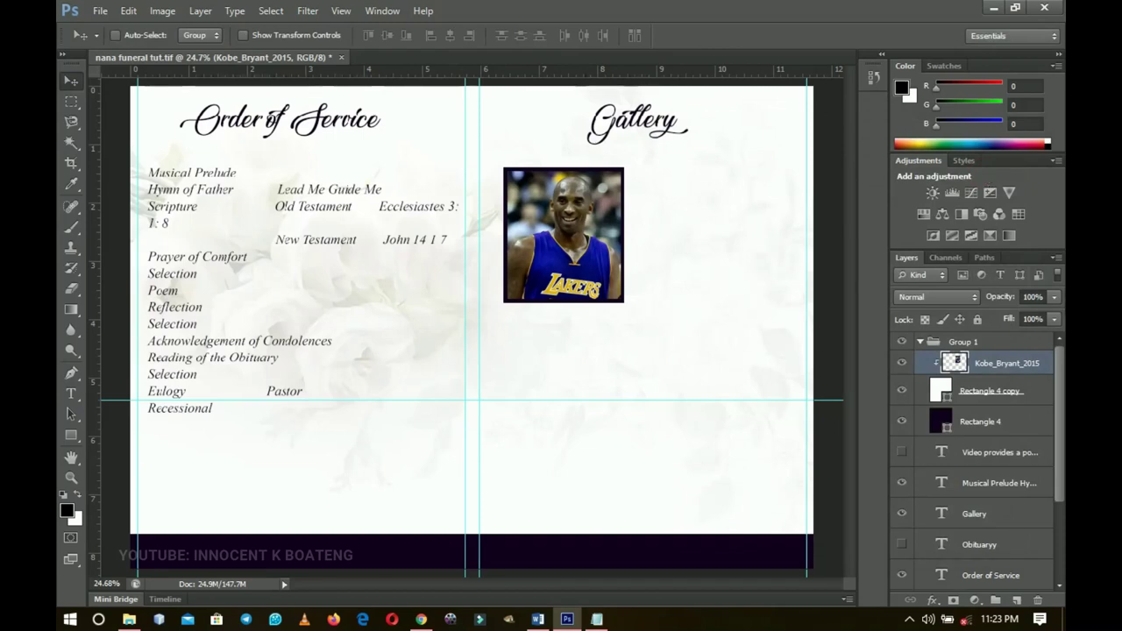
- Group the photo with its two frame rectangles and name the group "Images"
left_click(980, 423, "shift")
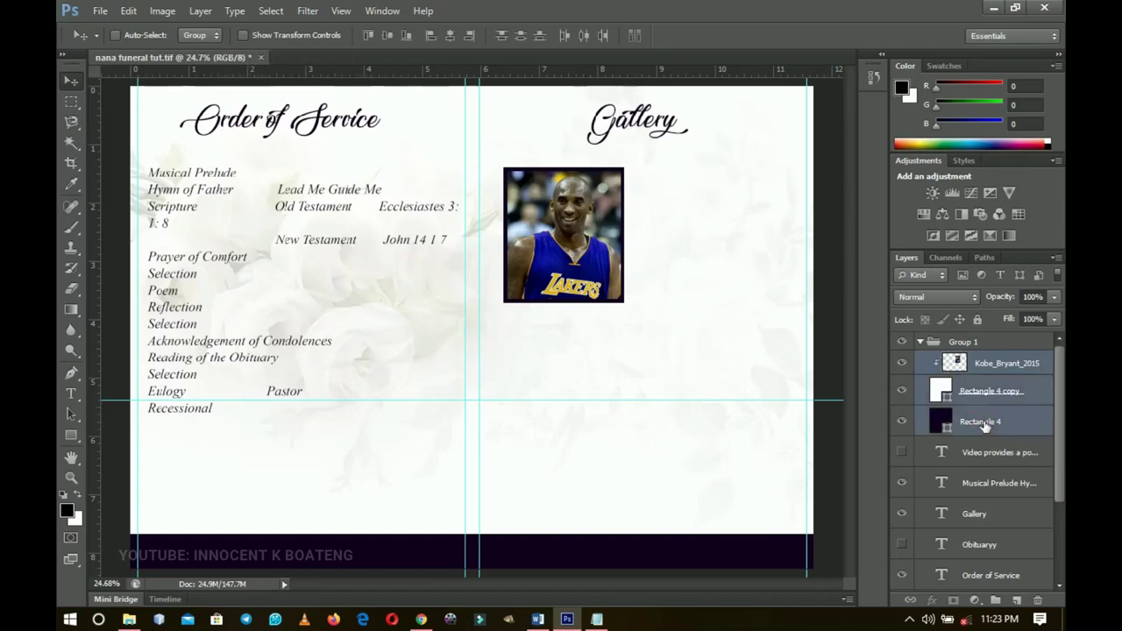
key("ctrl+g")
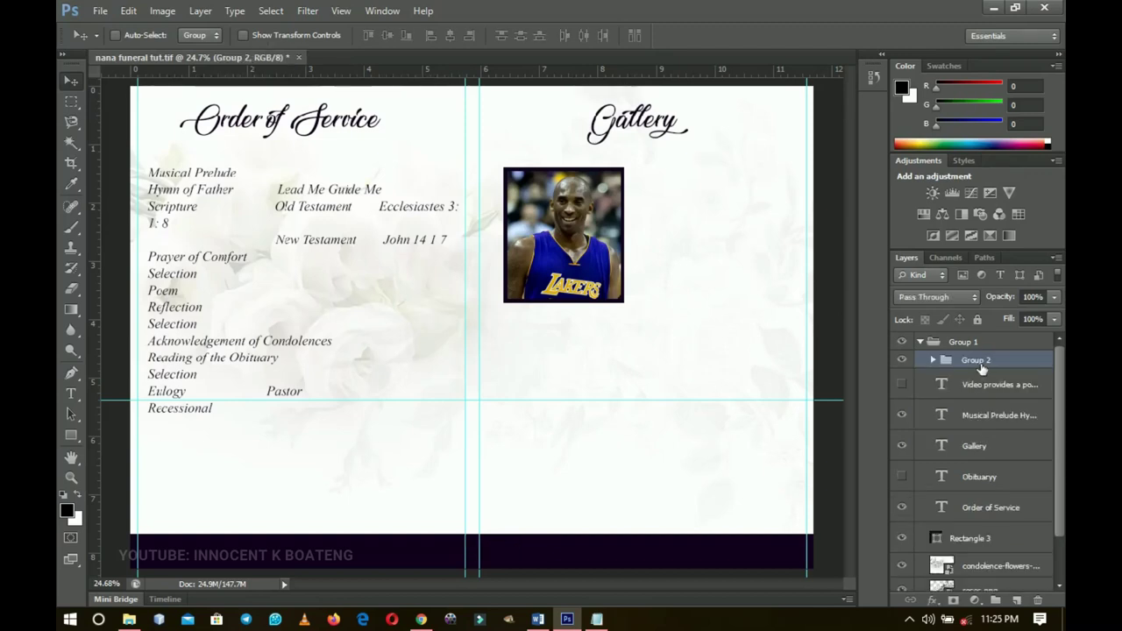
double_click(976, 360)
type("Images")
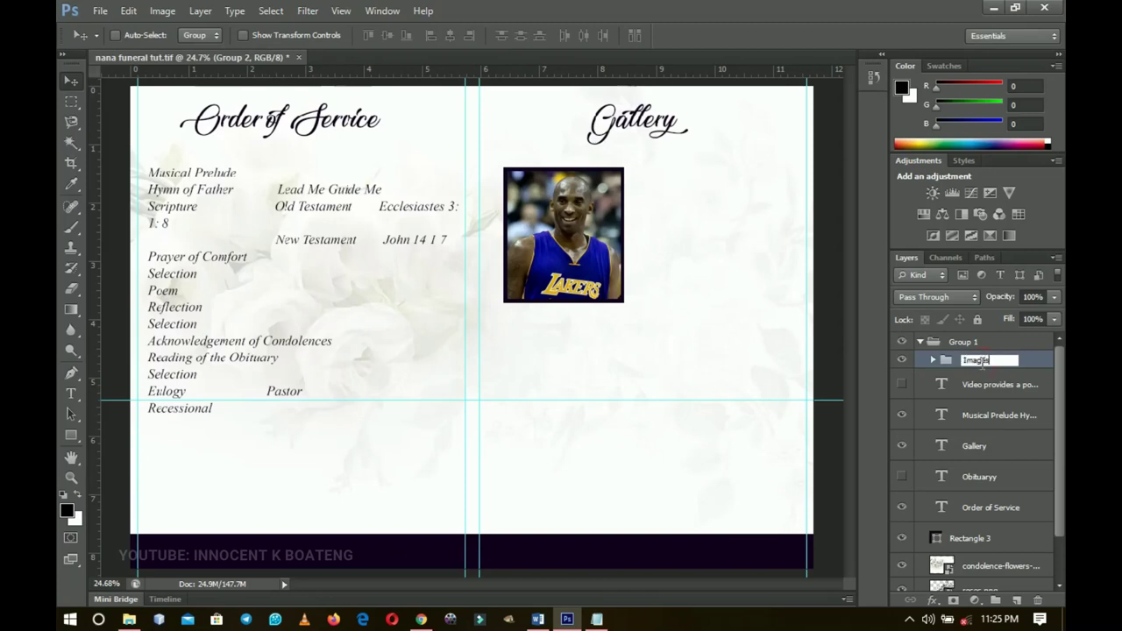
key("Return")
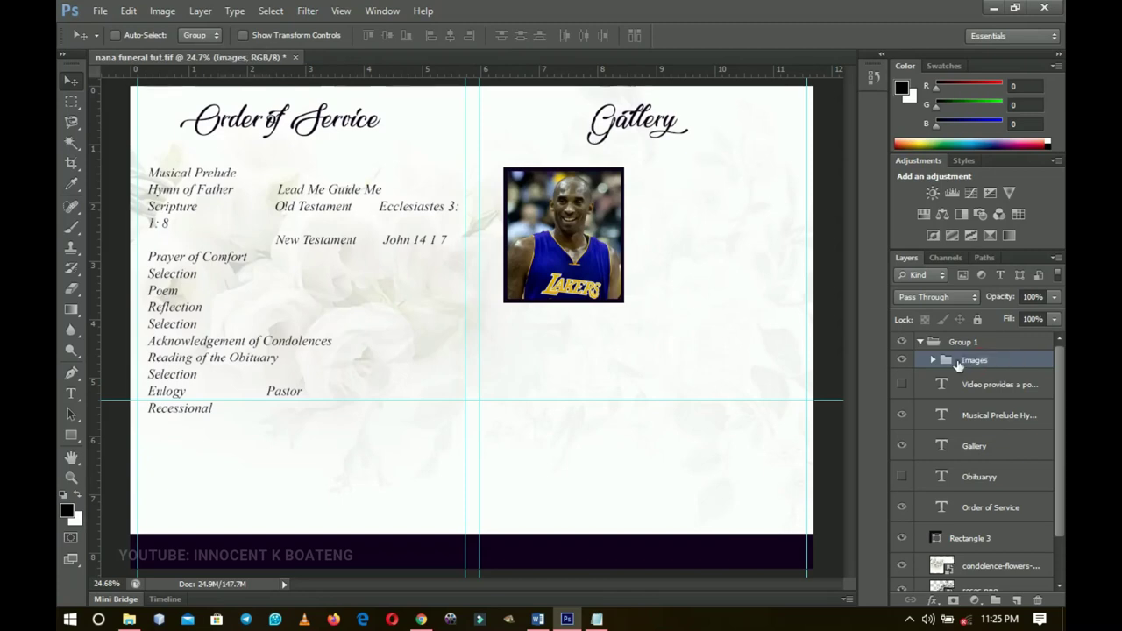
- Mark the Images group with a red colour label
left_click(919, 342)
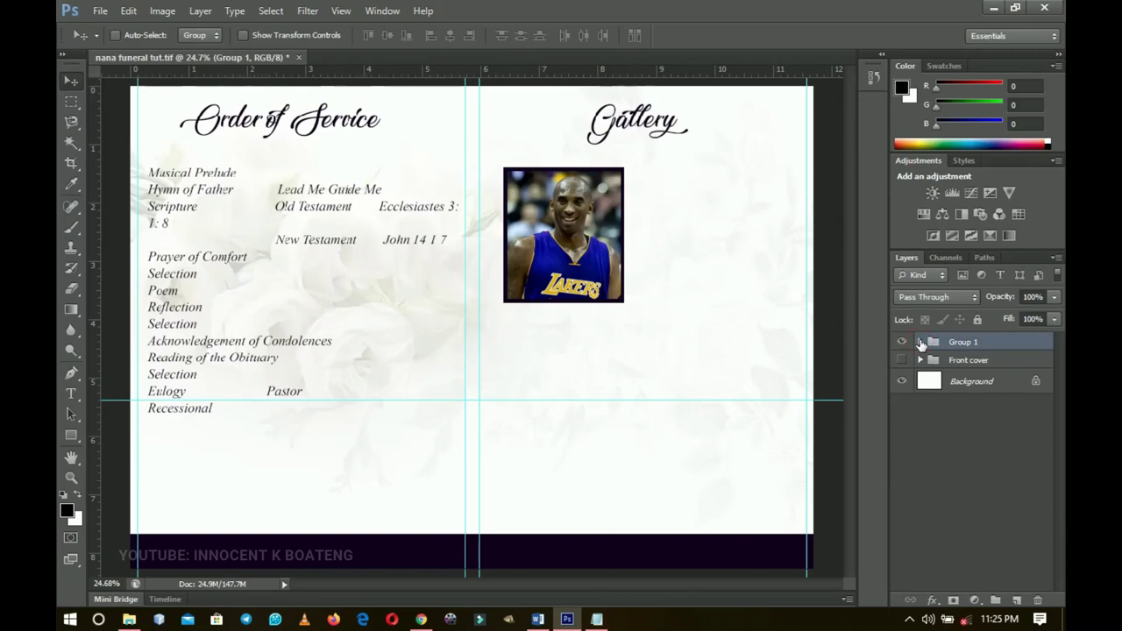
left_click(920, 342)
left_click(983, 361)
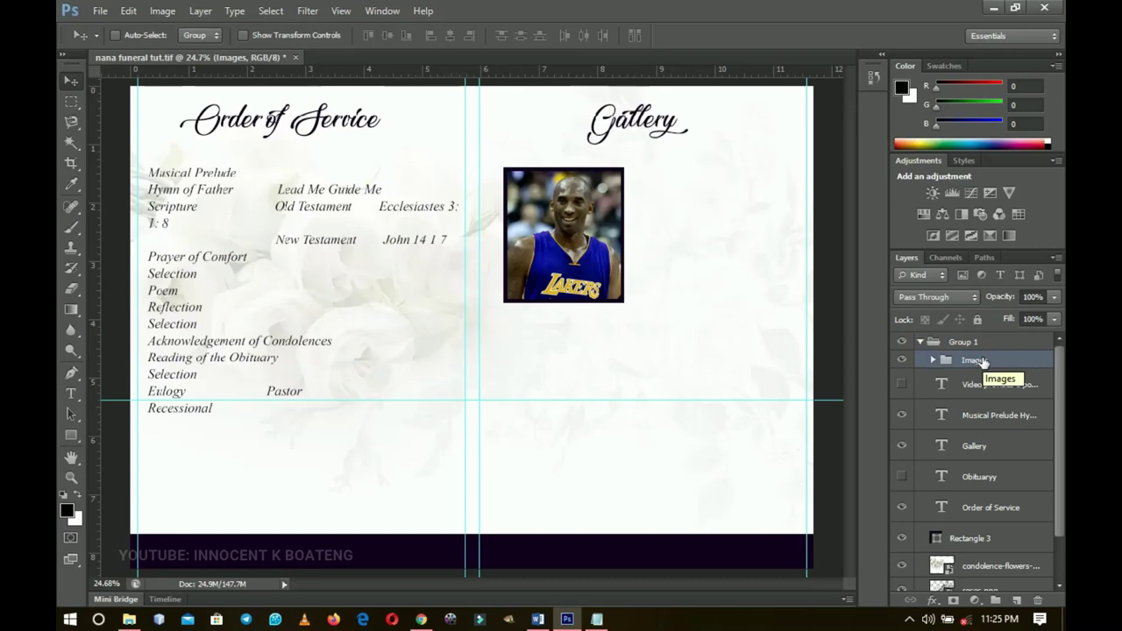
right_click(975, 363)
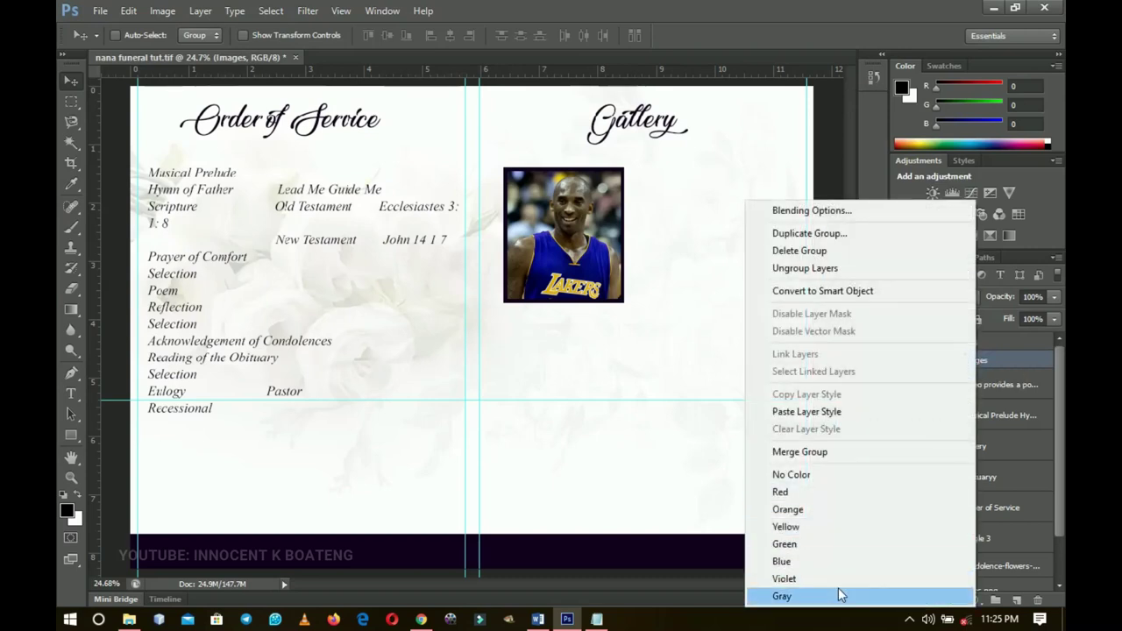
left_click(797, 496)
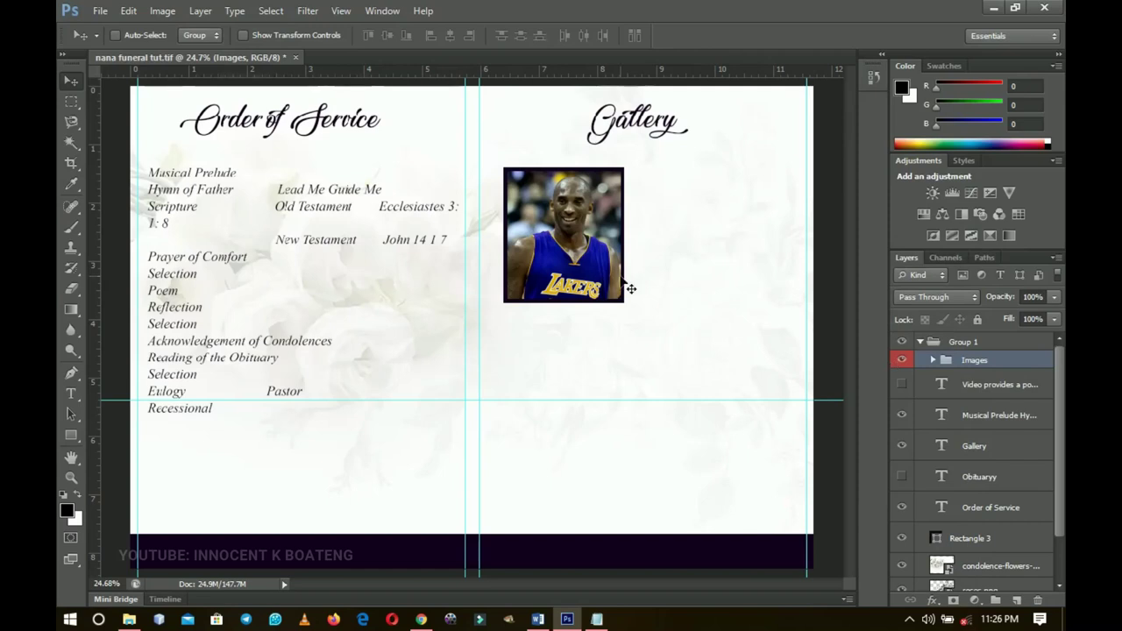
- Duplicate the Images group and place the copy so it overlaps the lower-right corner of the first framed photo
key("ctrl+j")
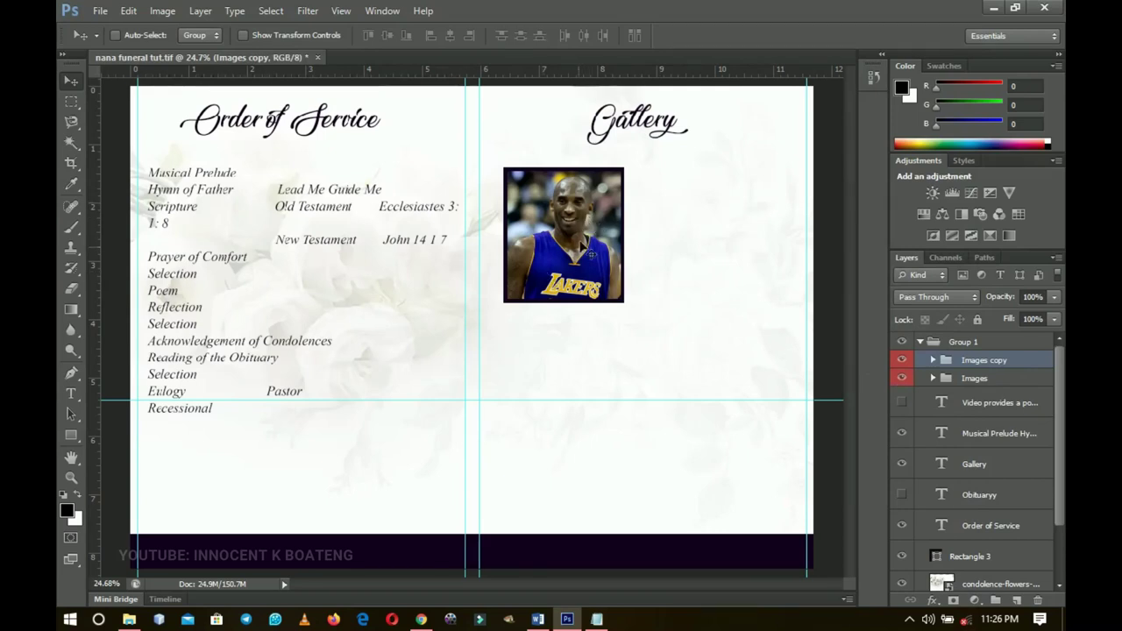
left_click_drag(576, 261, 682, 280)
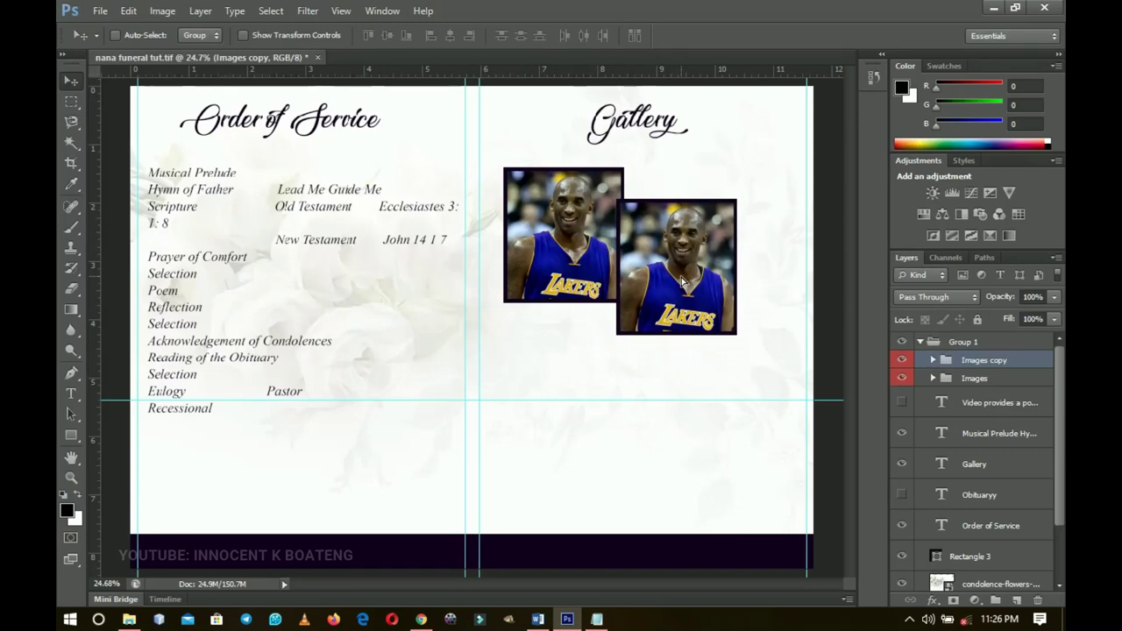
left_click_drag(721, 309, 712, 333)
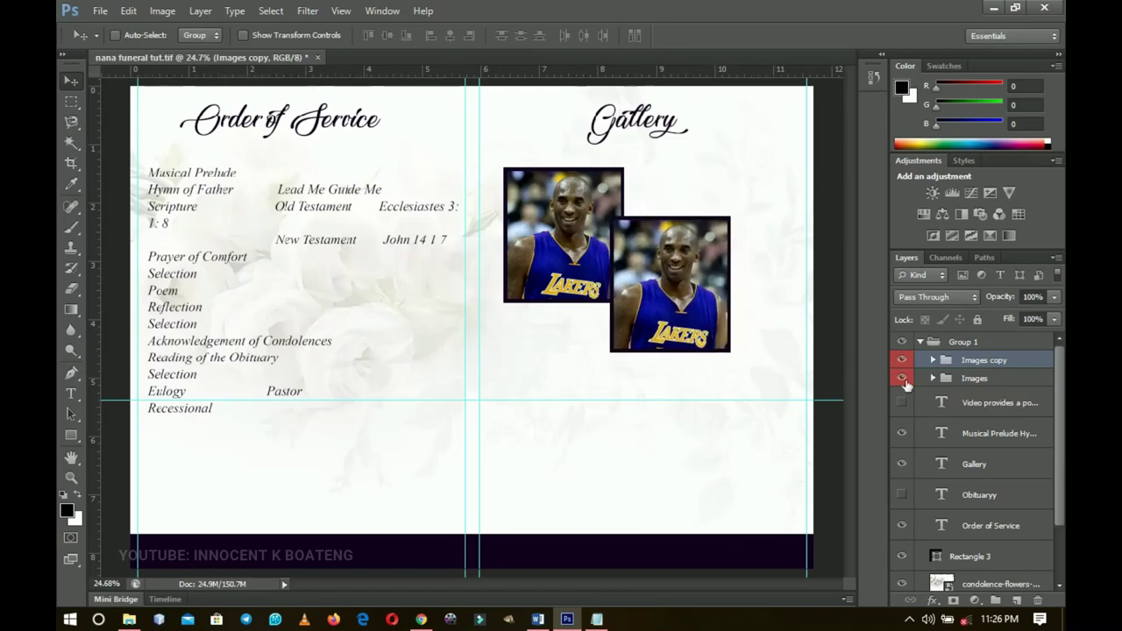
- Add another framed photo copy at the upper right of the Gallery page, stacked behind the middle one and level with the first
key("ctrl+j")
left_click_drag(716, 346, 775, 281)
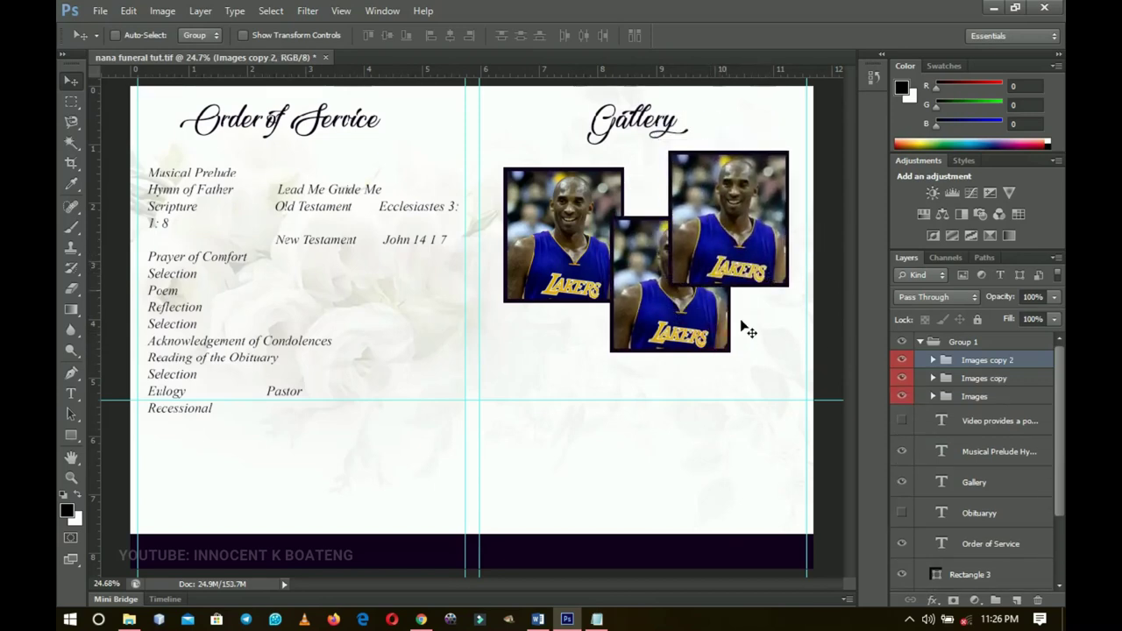
left_click_drag(986, 361, 977, 386)
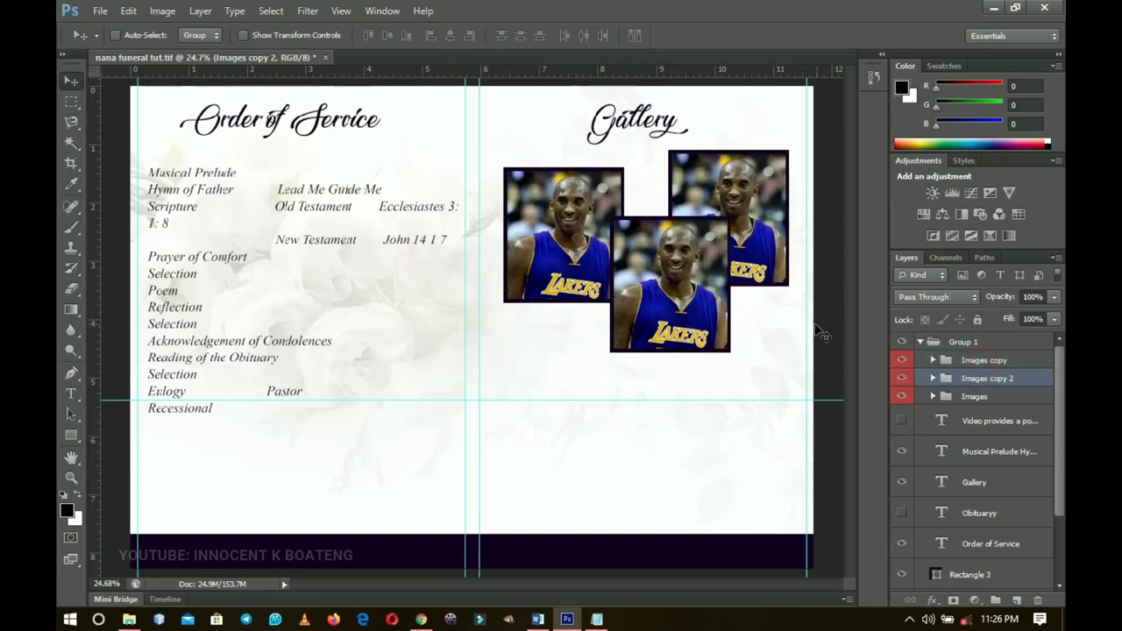
left_click_drag(786, 330, 784, 348)
- Shift the middle framed photo slightly left so it sits roughly centred between the two upper ones
right_click(729, 332)
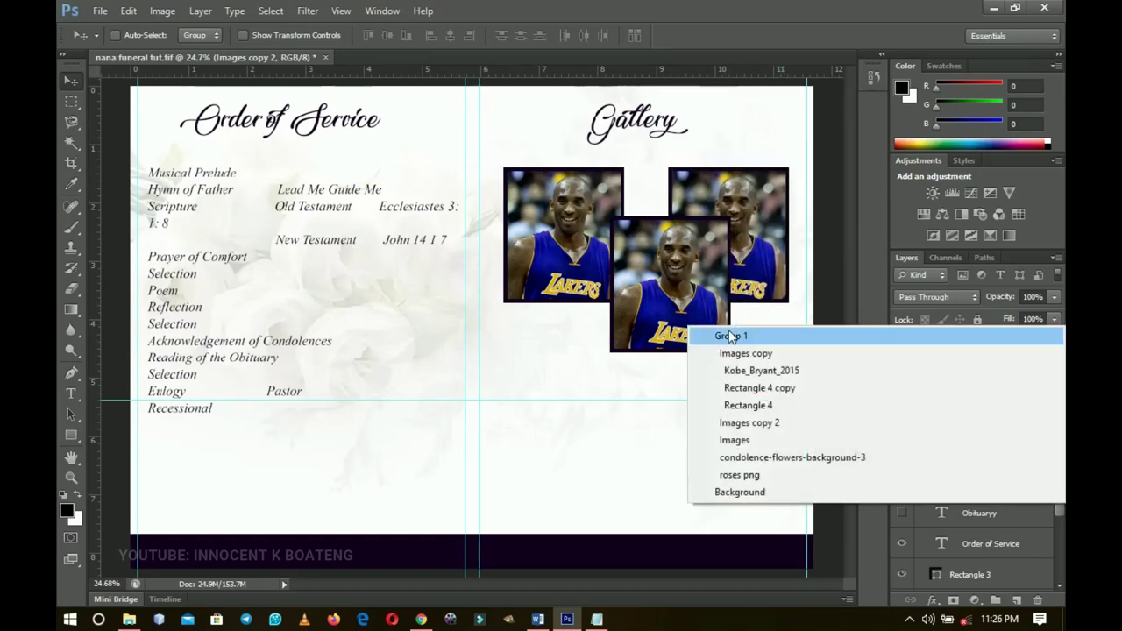
left_click(730, 337)
left_click(964, 362)
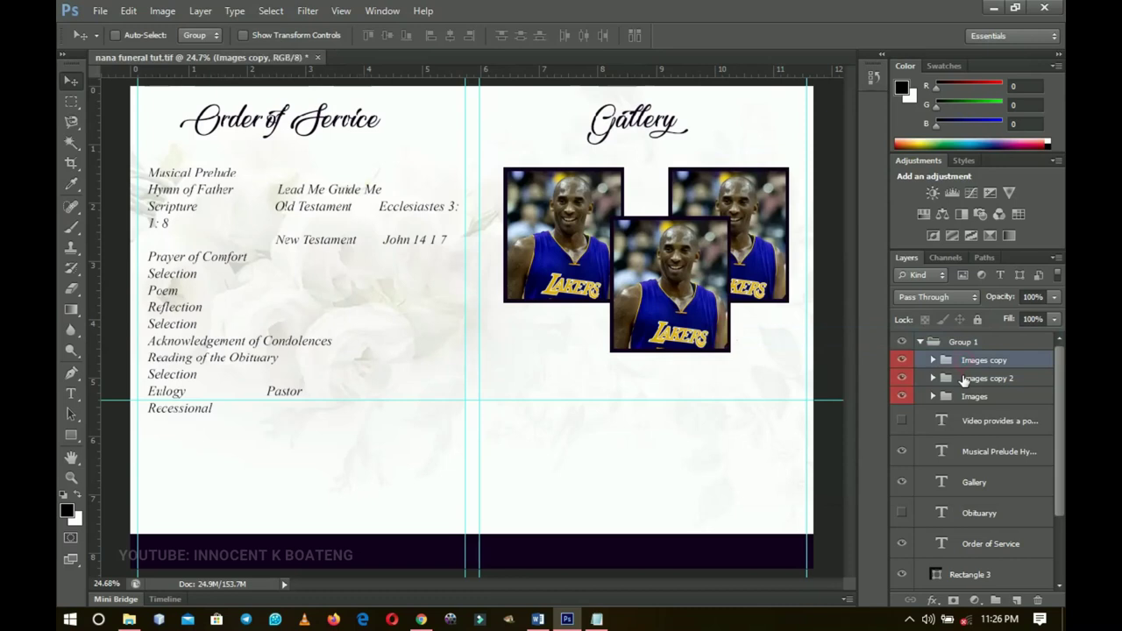
left_click(965, 379)
left_click_drag(751, 350, 763, 375)
left_click(968, 369)
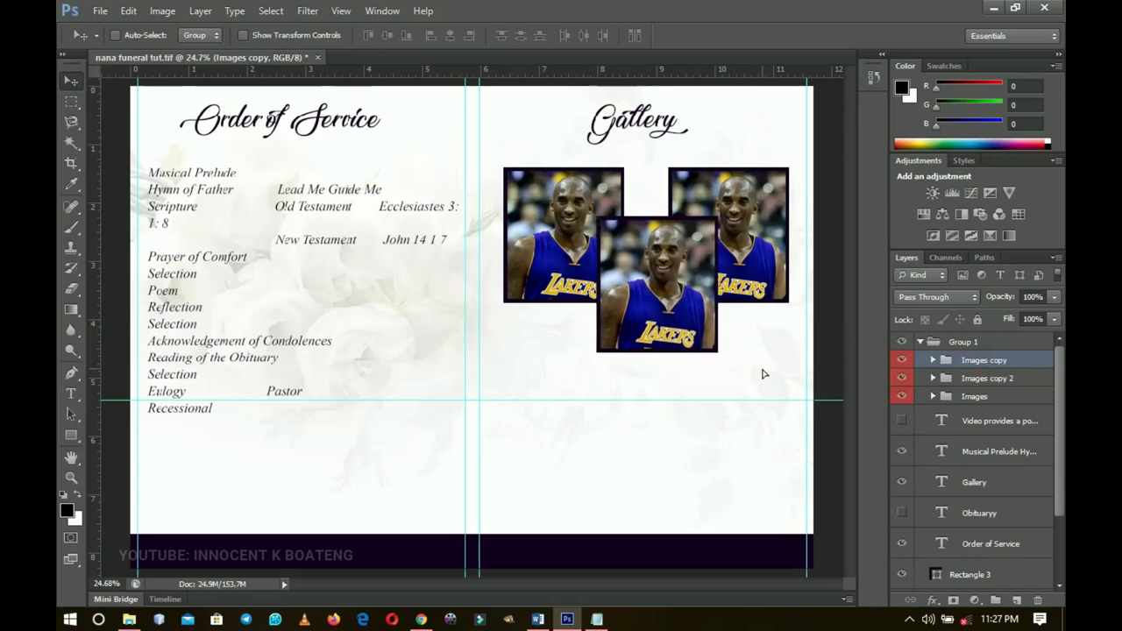
- Duplicate the framed photo twice for the lower left and lower right, and stack both copies behind the middle one
left_click_drag(688, 311, 758, 380)
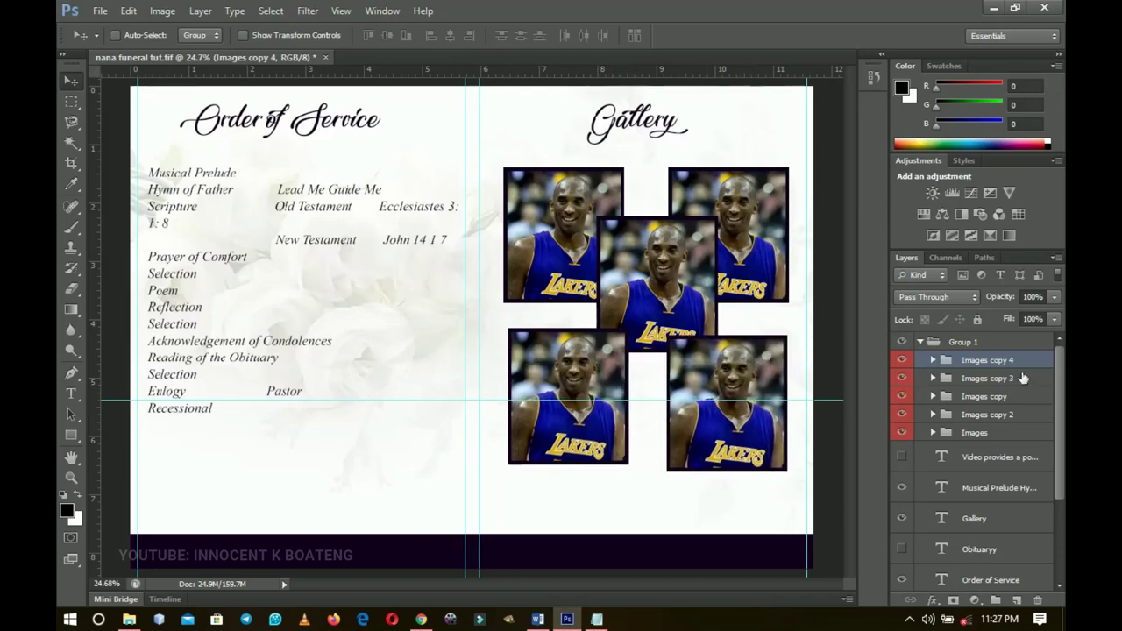
left_click(991, 381, "shift")
key("ctrl+bracketleft")
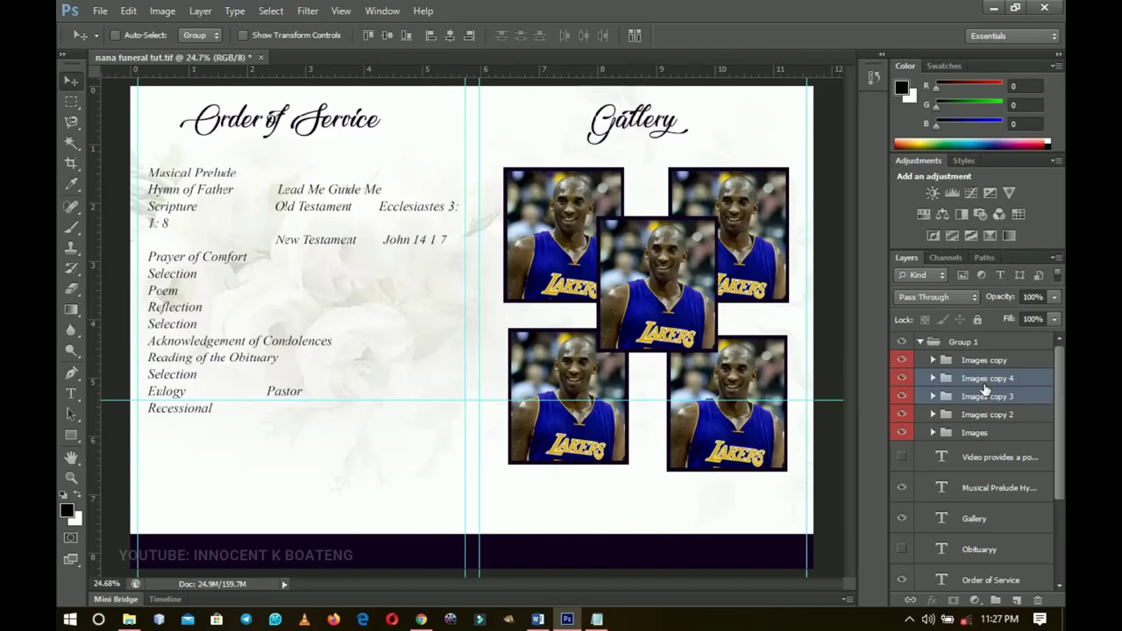
- Delete the basketball player photo from the middle frame, keeping its two rectangles
right_click(662, 283)
left_click(706, 326)
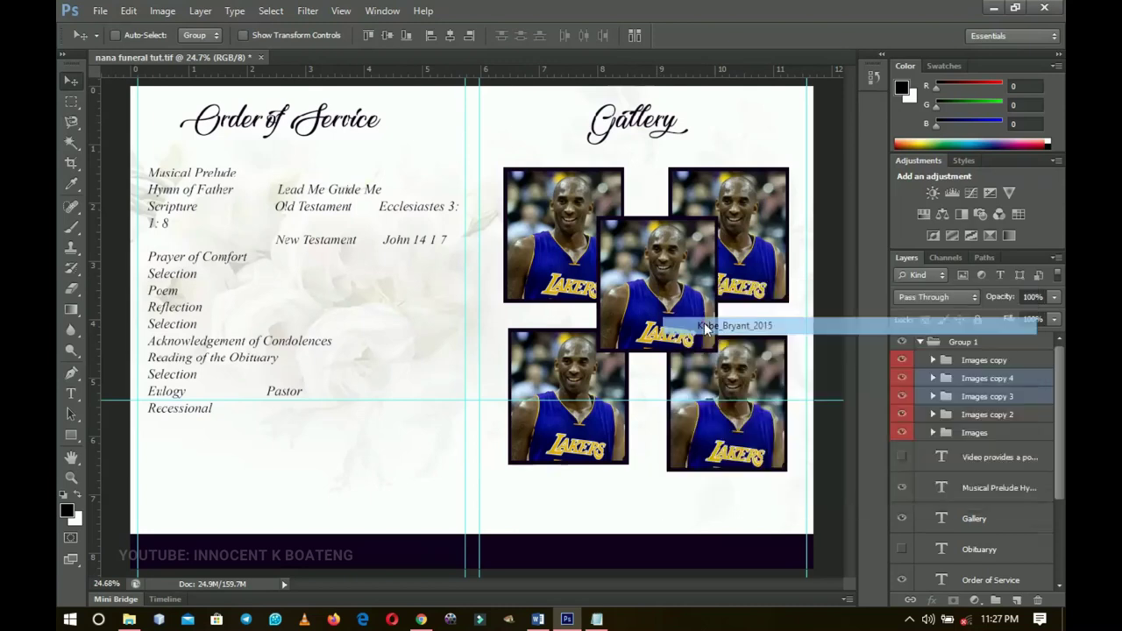
left_click(902, 383)
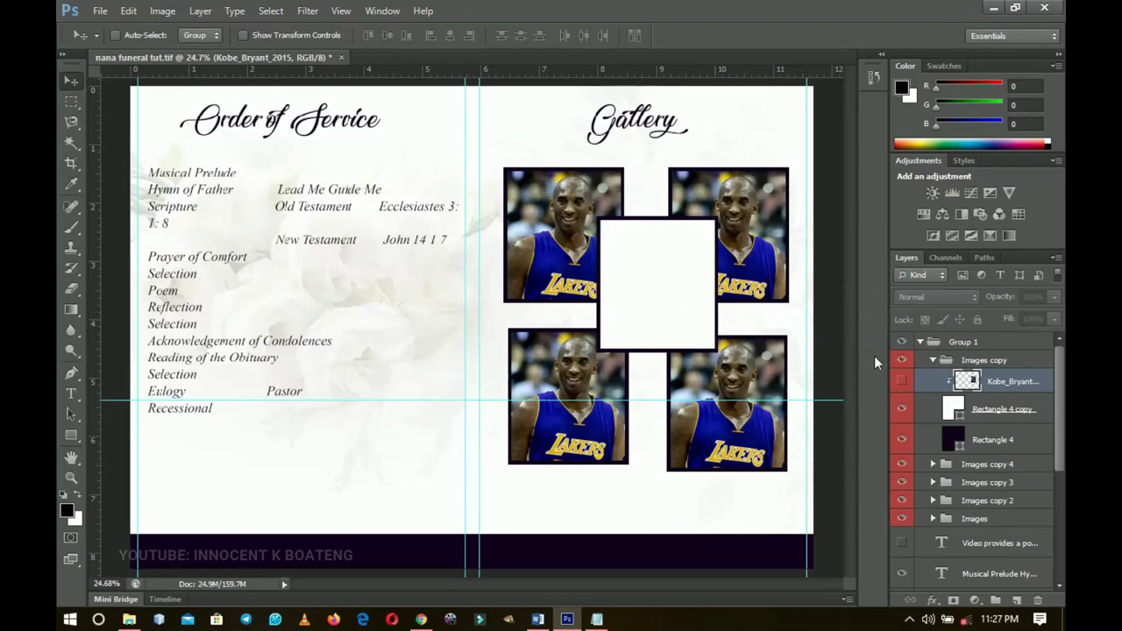
key("Delete")
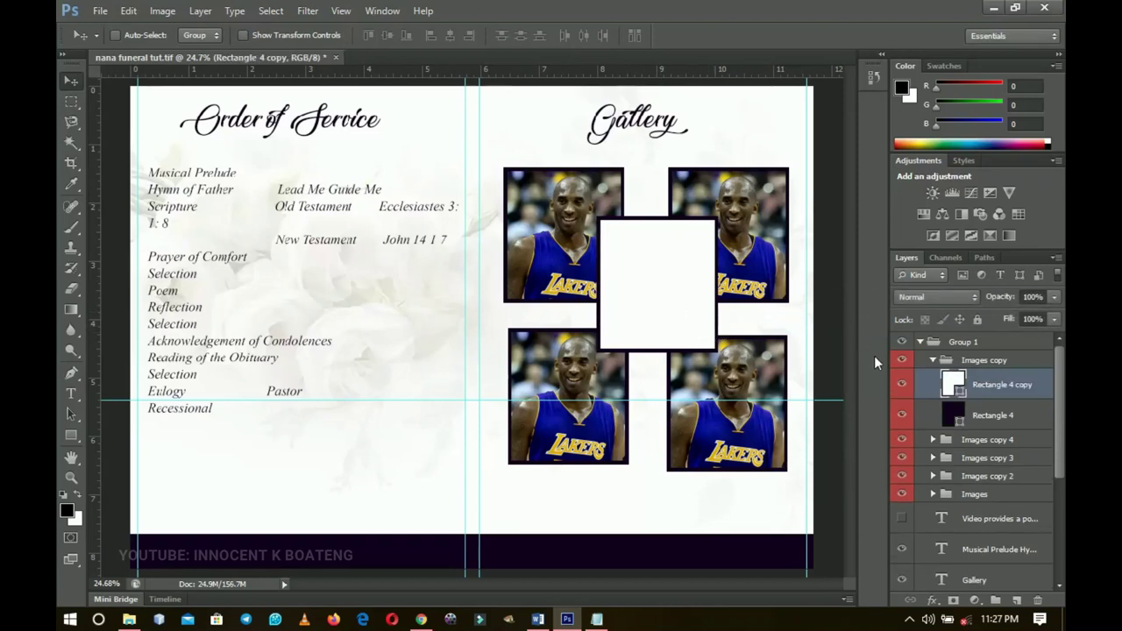
- Place the EBONY1-696x869 image from the Funeral card folder above the middle frame's white rectangle
left_click(129, 619)
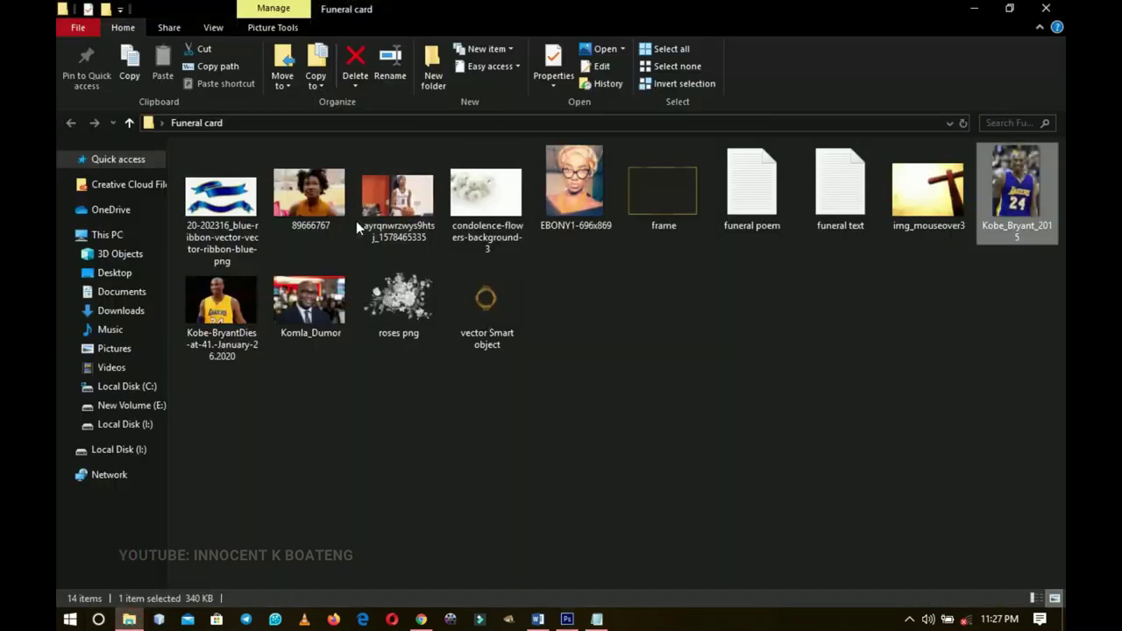
left_click_drag(560, 192, 671, 306)
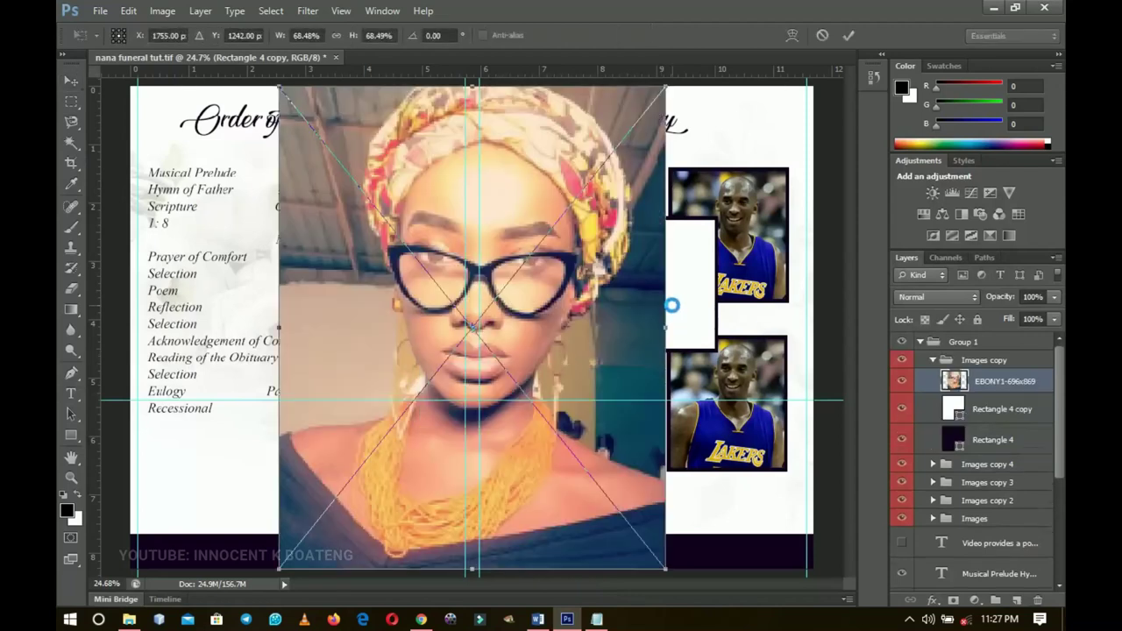
key("Return")
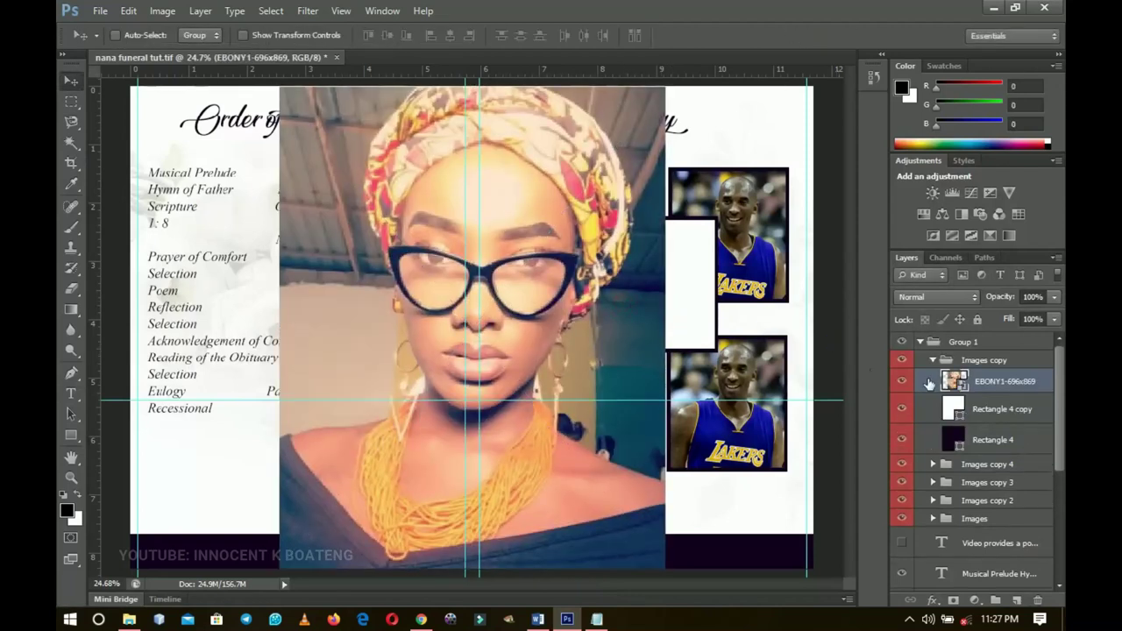
- Clip the placed portrait to the middle frame's white rectangle and scale it to about 26.6%, fitting the face inside
right_click(1005, 388)
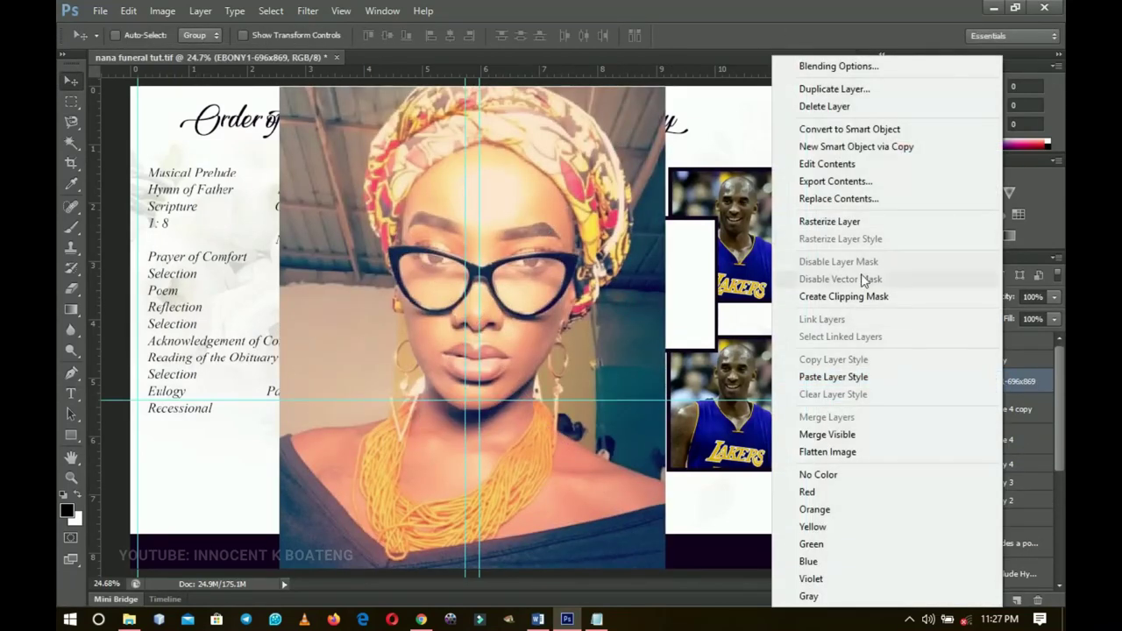
left_click(844, 296)
key("ctrl+t")
left_click_drag(793, 347, 762, 323)
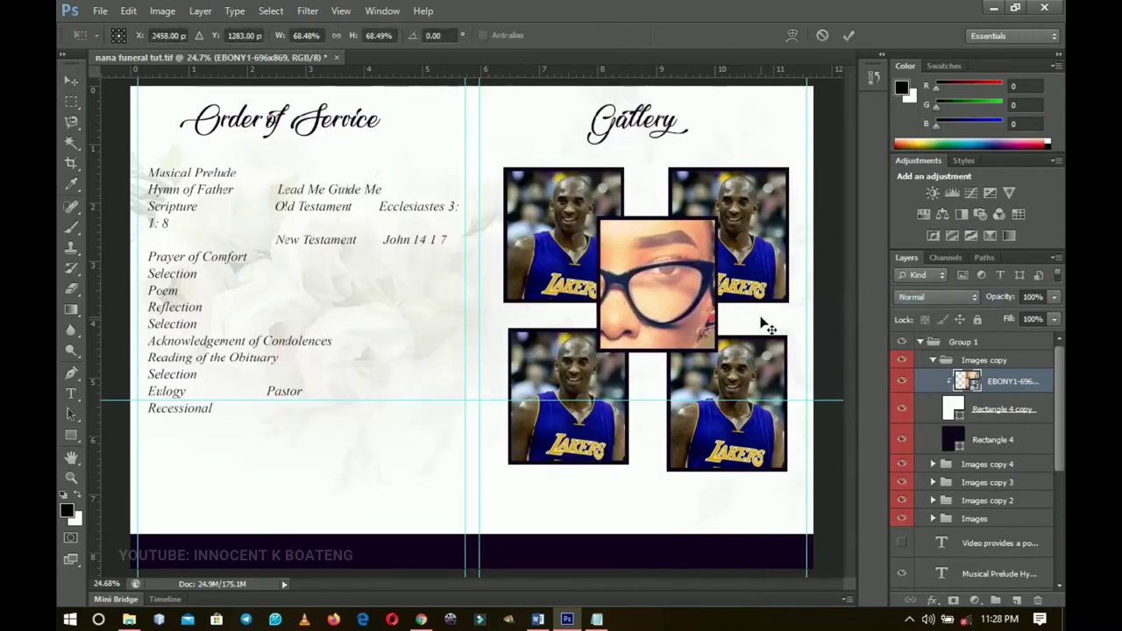
left_click_drag(793, 98, 718, 281)
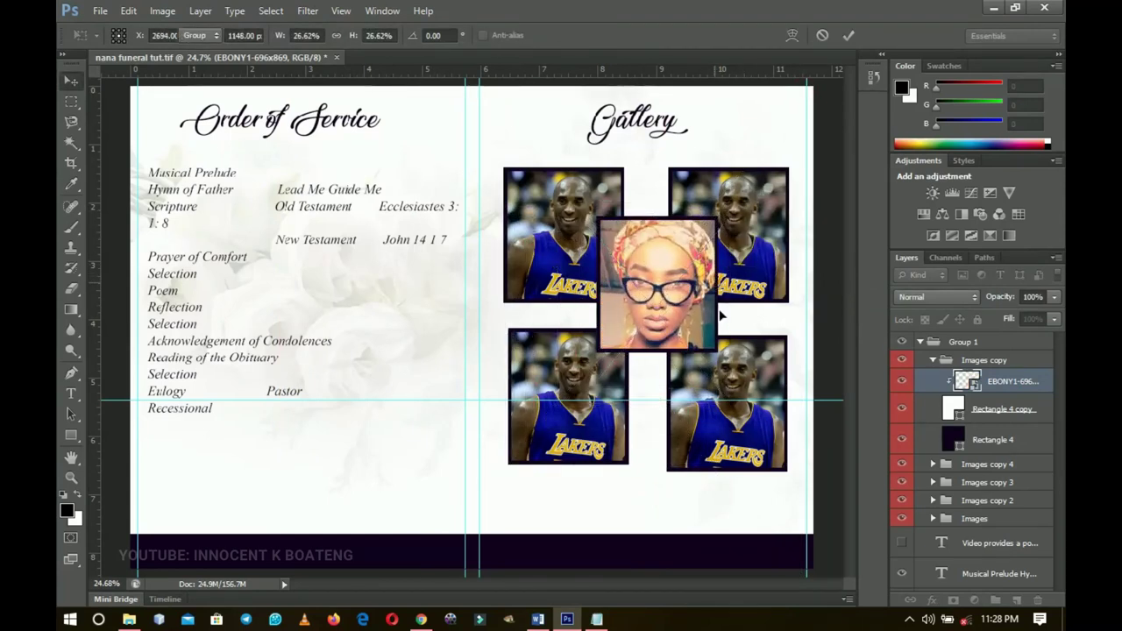
key("Return")
- Rasterize the portrait layer in the middle frame and darken its shadows with Levels, setting the black input to 10
right_click(1021, 381)
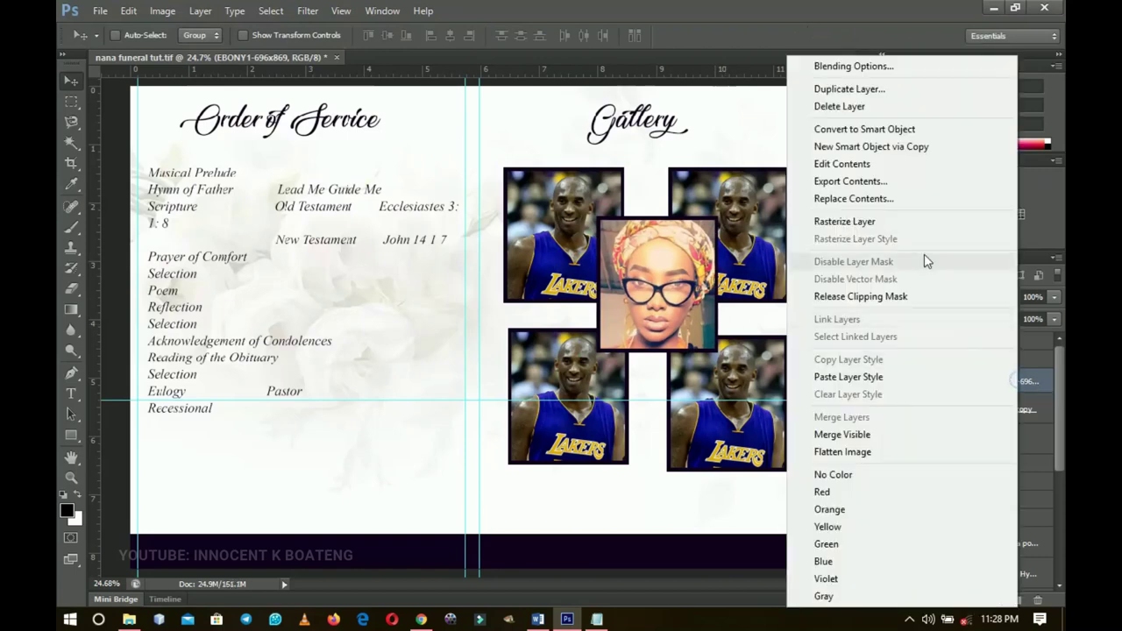
left_click(882, 222)
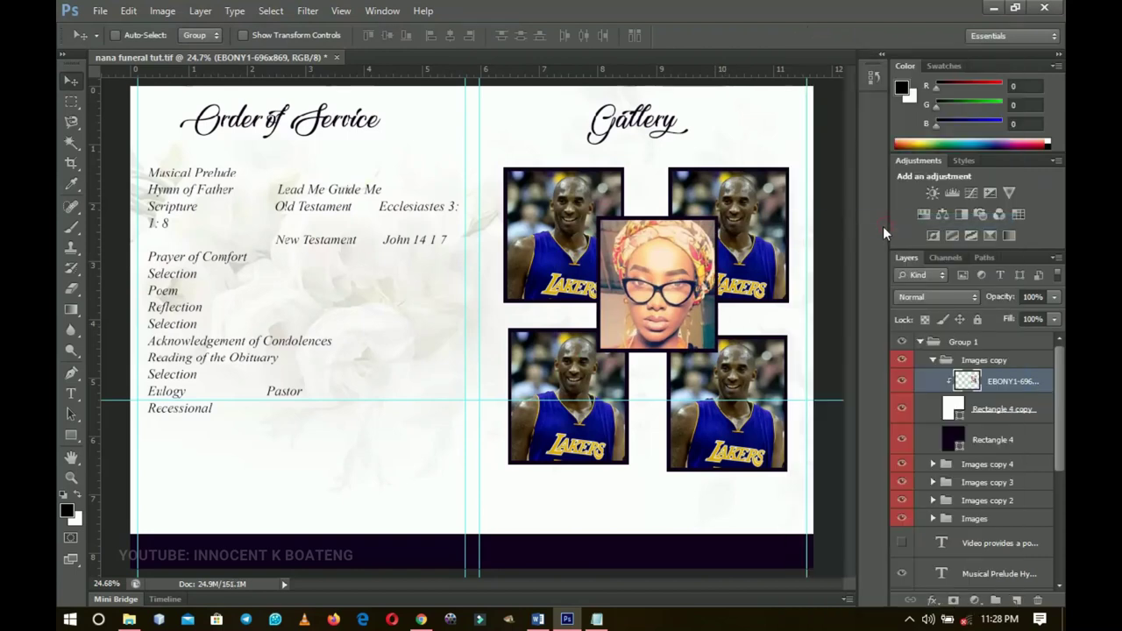
key("ctrl+l")
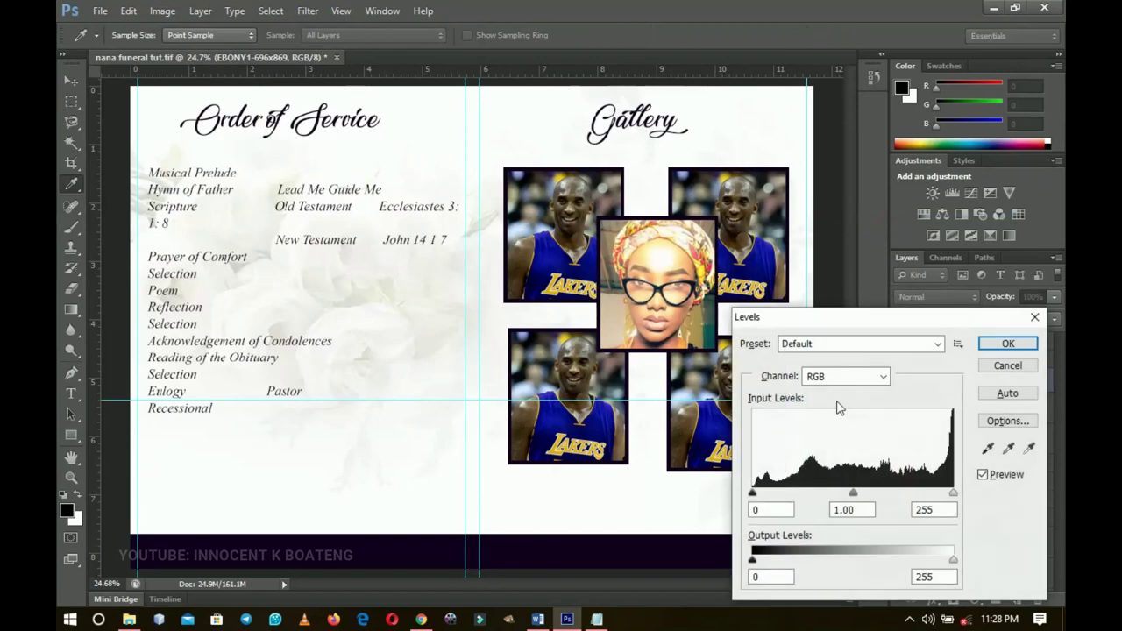
left_click_drag(753, 492, 759, 493)
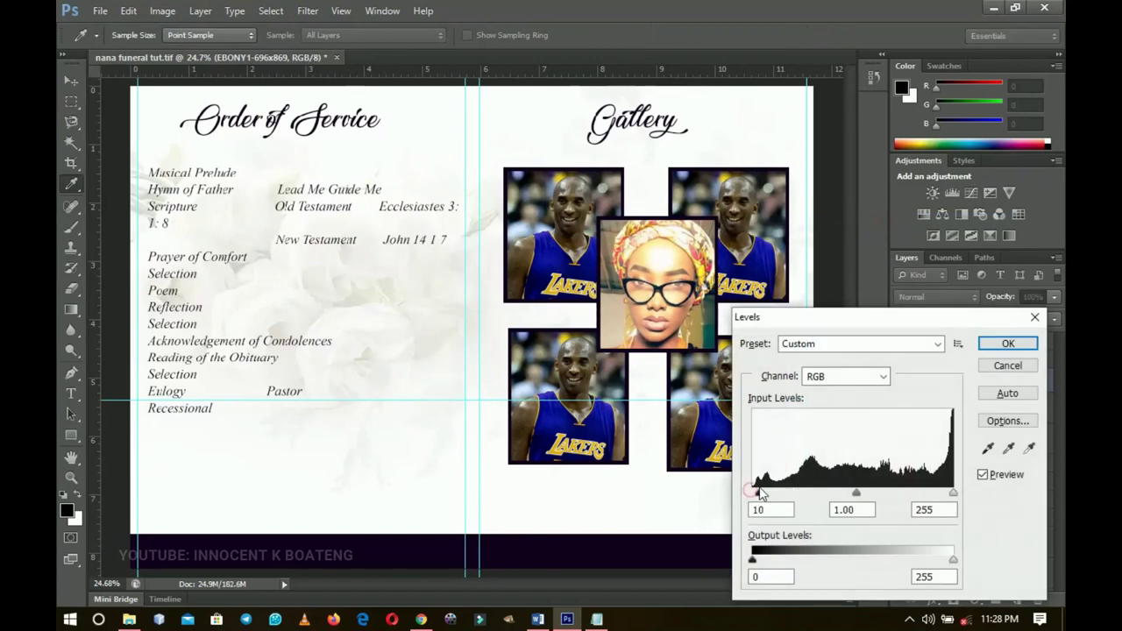
left_click(1007, 343)
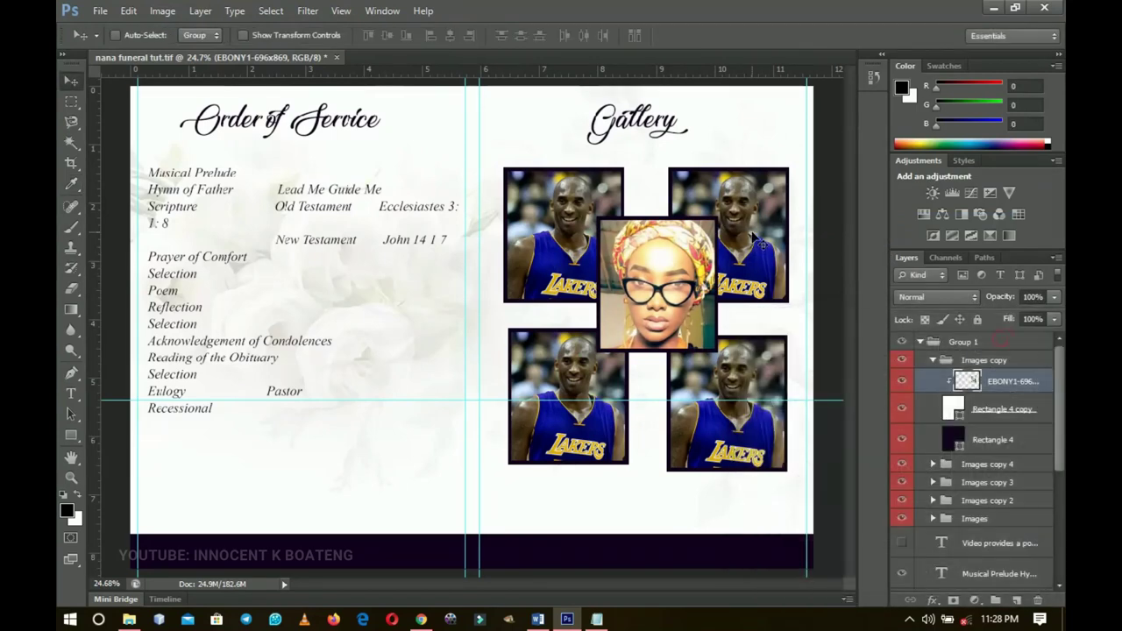
- Delete the basketball player photo from the upper-right frame, keeping its two rectangles
right_click(761, 237)
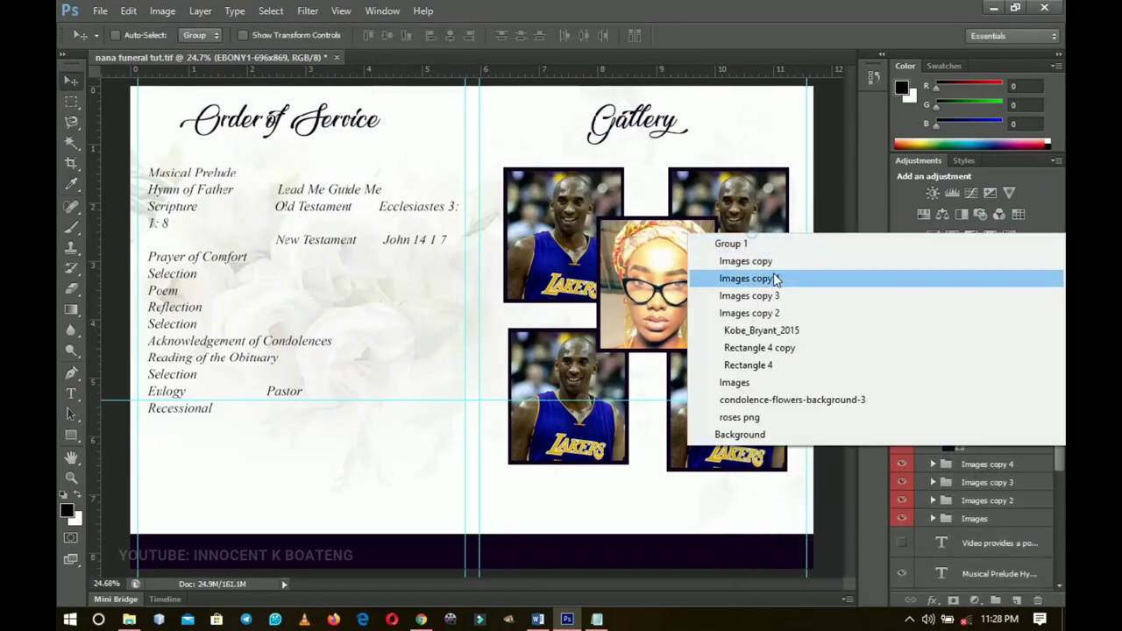
left_click(777, 329)
left_click(903, 522)
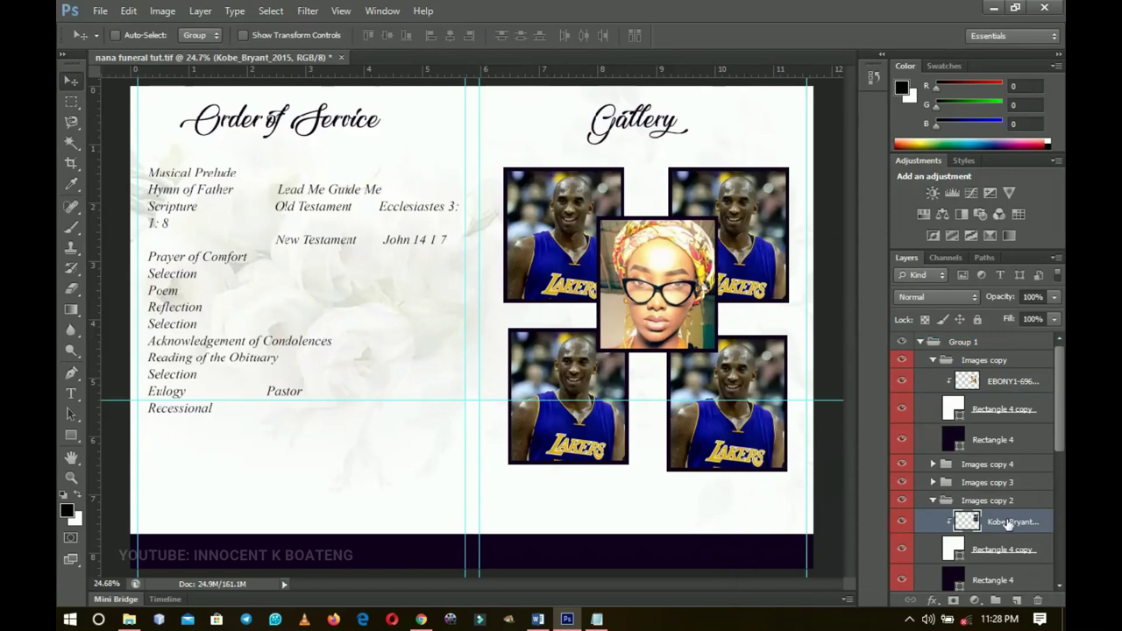
key("Delete")
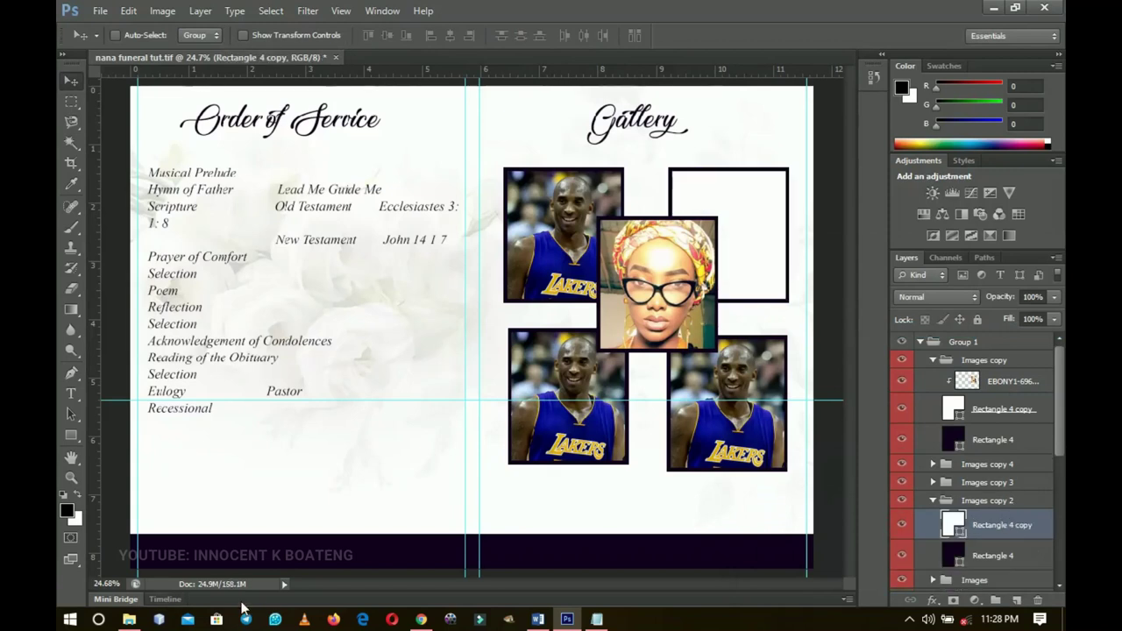
left_click(129, 619)
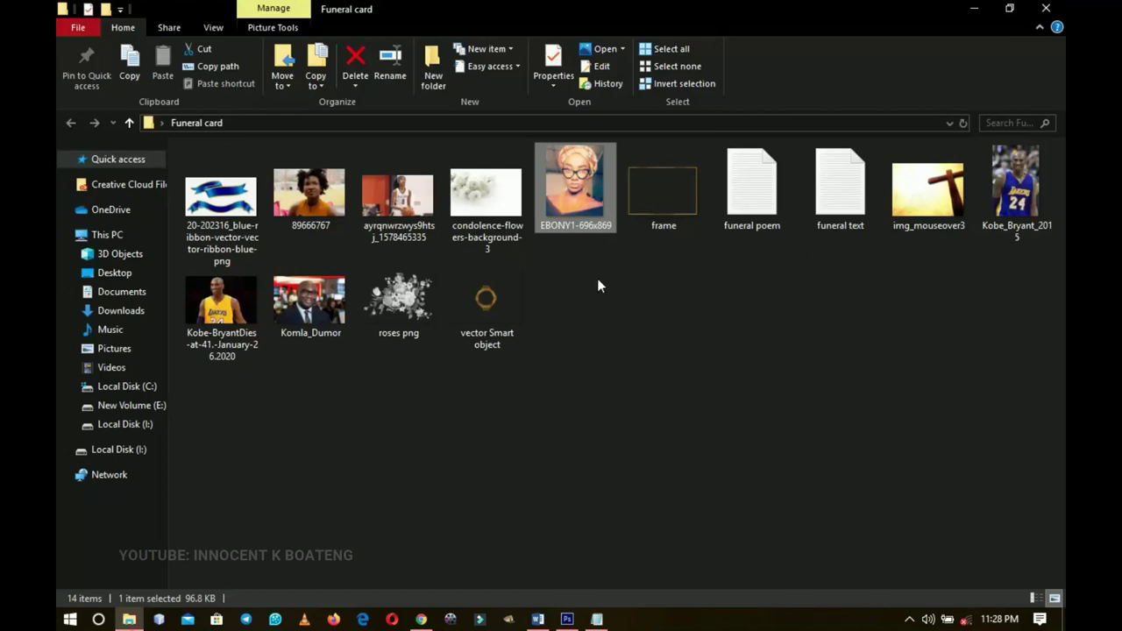
left_click_drag(401, 211, 741, 275)
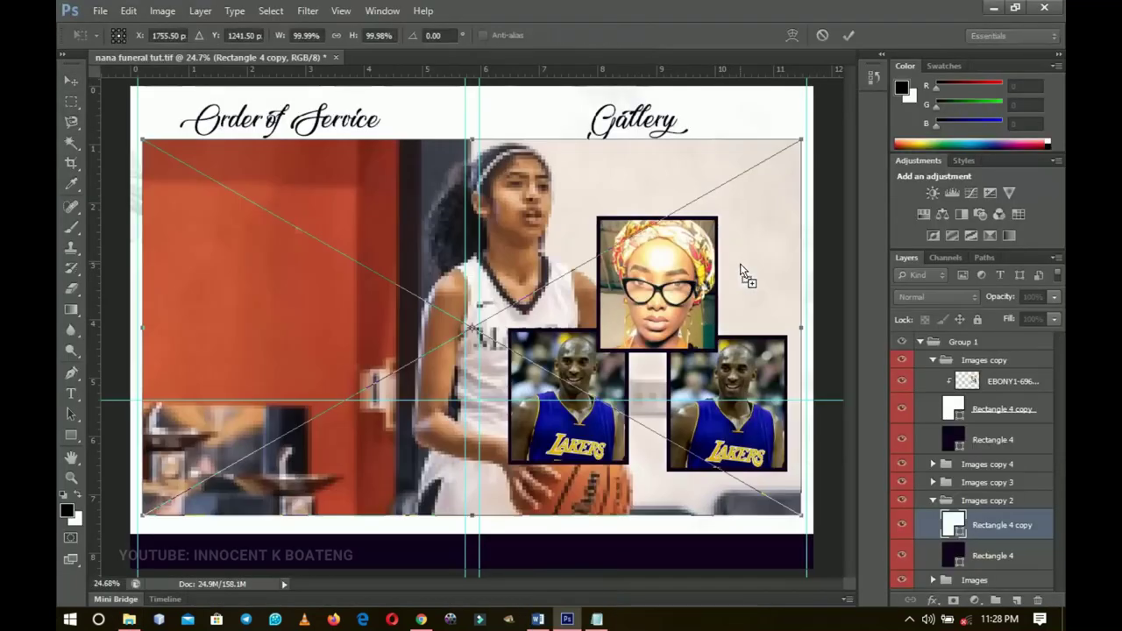
key("Return")
right_click(1008, 521)
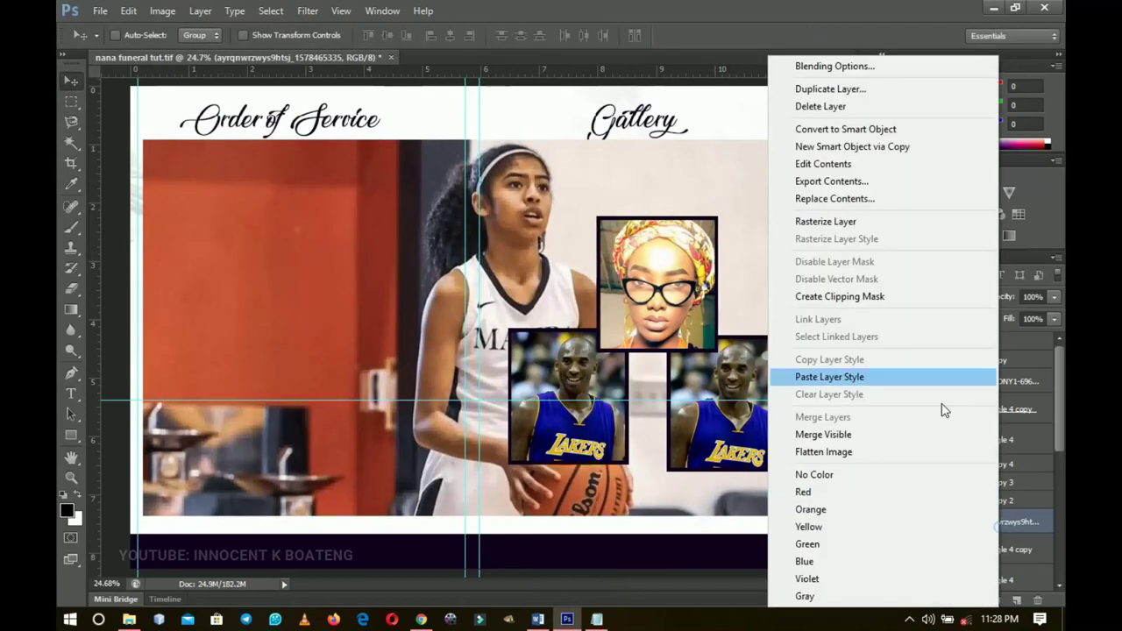
left_click(868, 296)
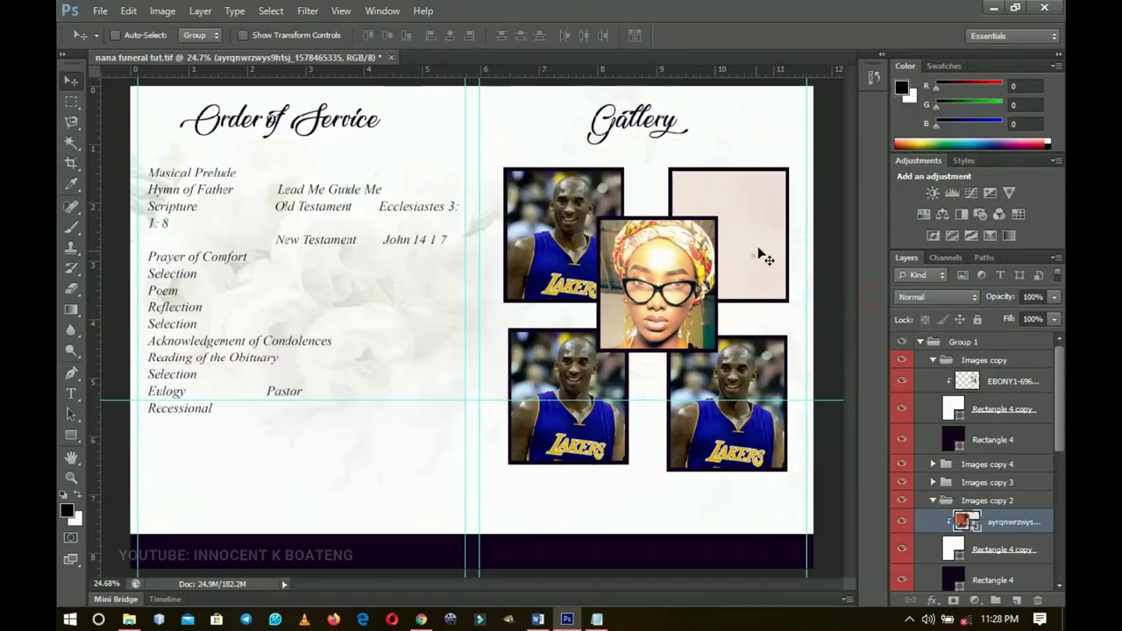
- Scale down the placed photo and position it so the player's head and jersey fit inside the upper-right frame
left_click_drag(756, 260, 501, 396)
key("ctrl+t")
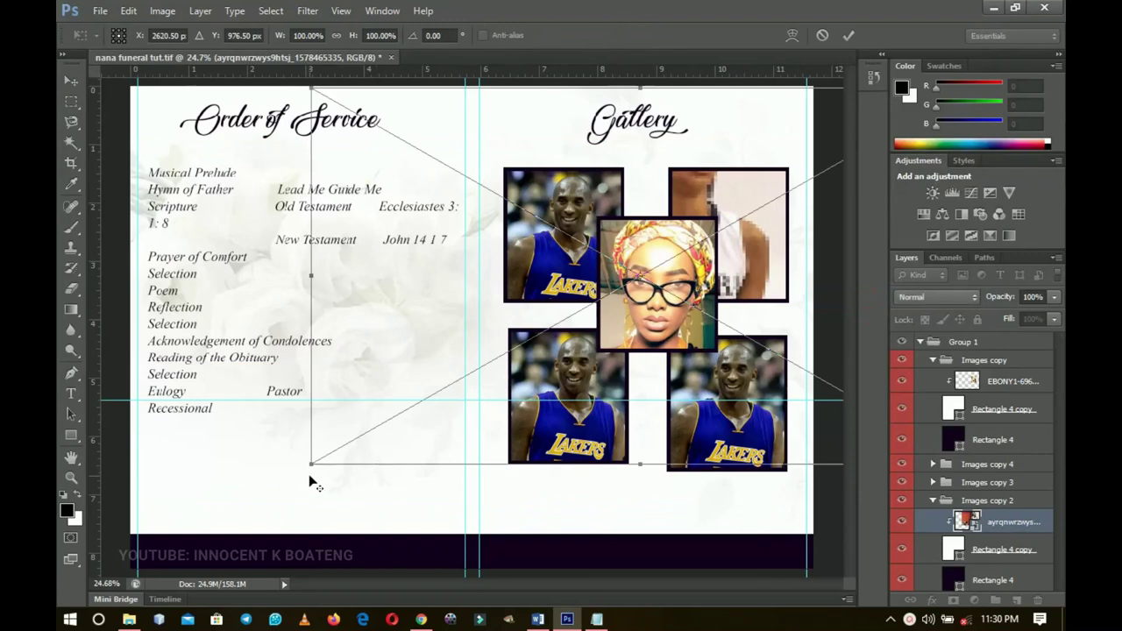
left_click_drag(313, 460, 474, 370)
left_click_drag(633, 326, 714, 319)
key("Return")
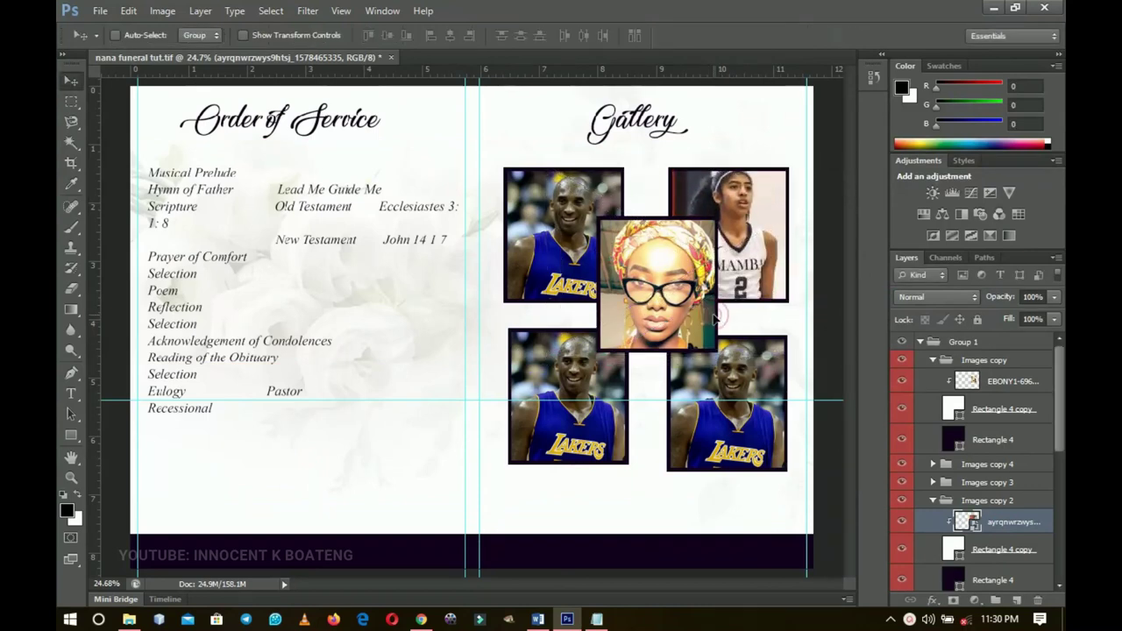
- Collapse the Images copy 2 and Images copy groups and preview the finished spread with the guides hidden
left_click(932, 501)
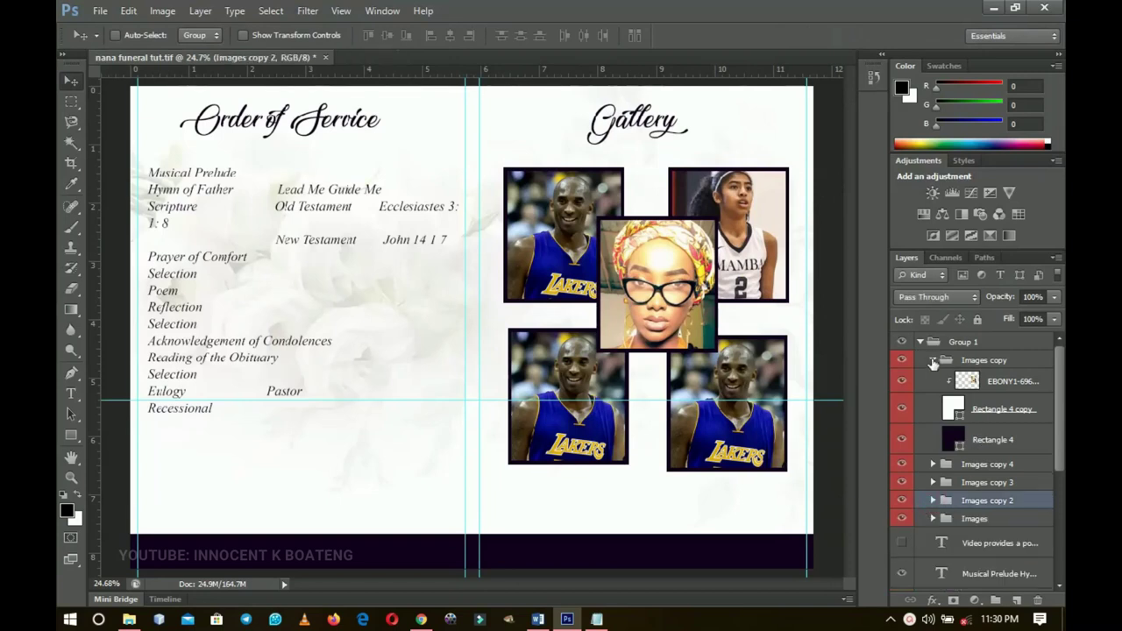
left_click(932, 359)
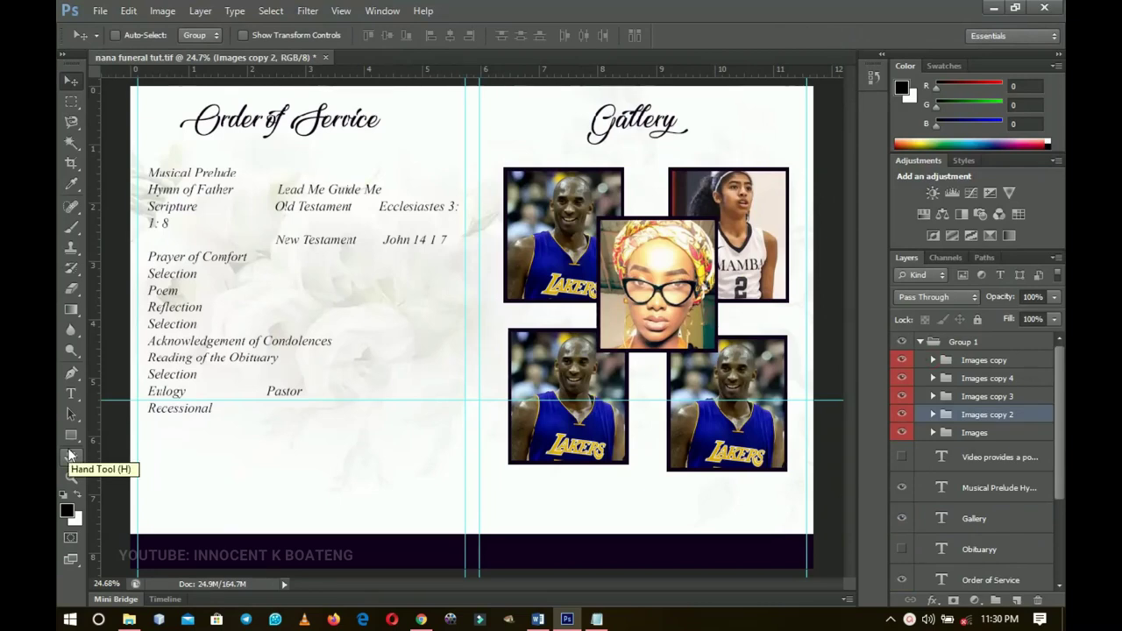
left_click(71, 456)
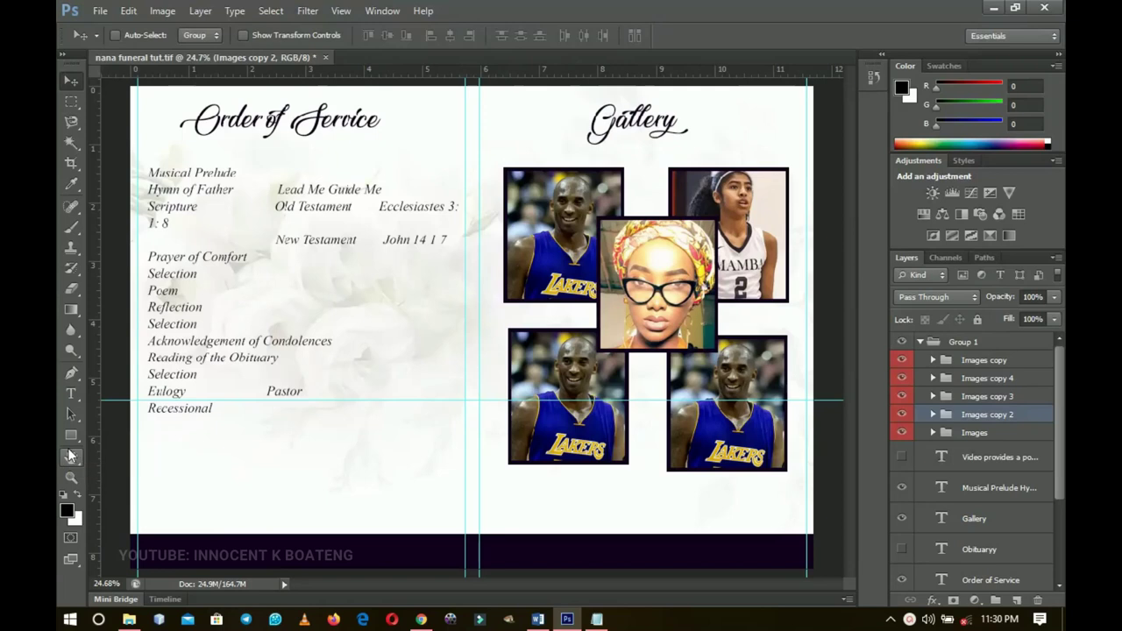
key("ctrl+semicolon")
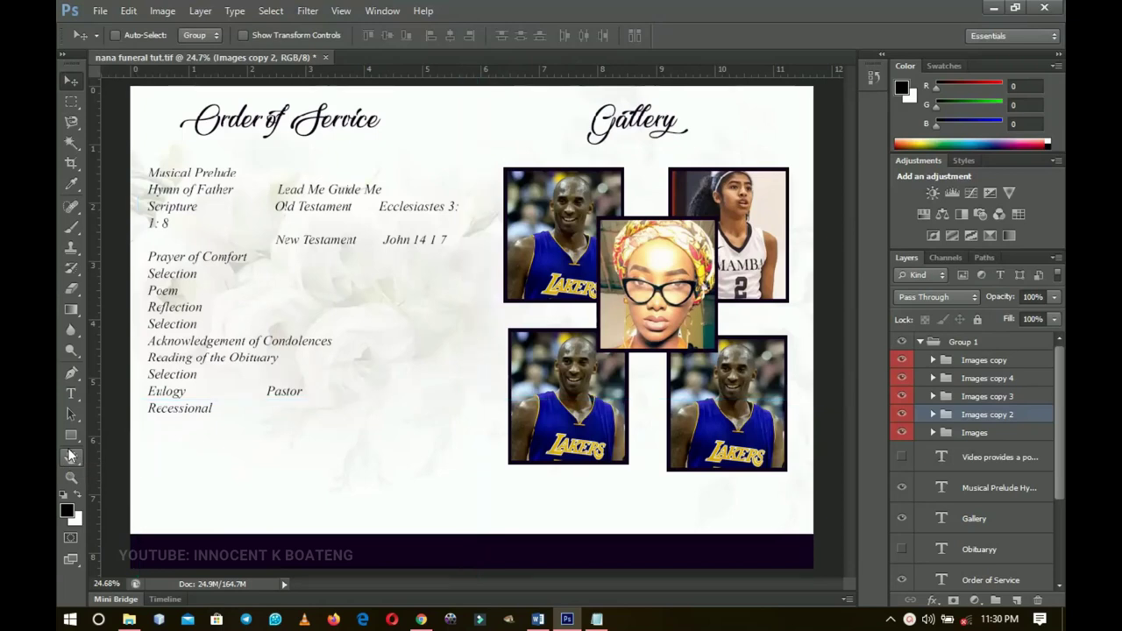
key("ctrl+semicolon")
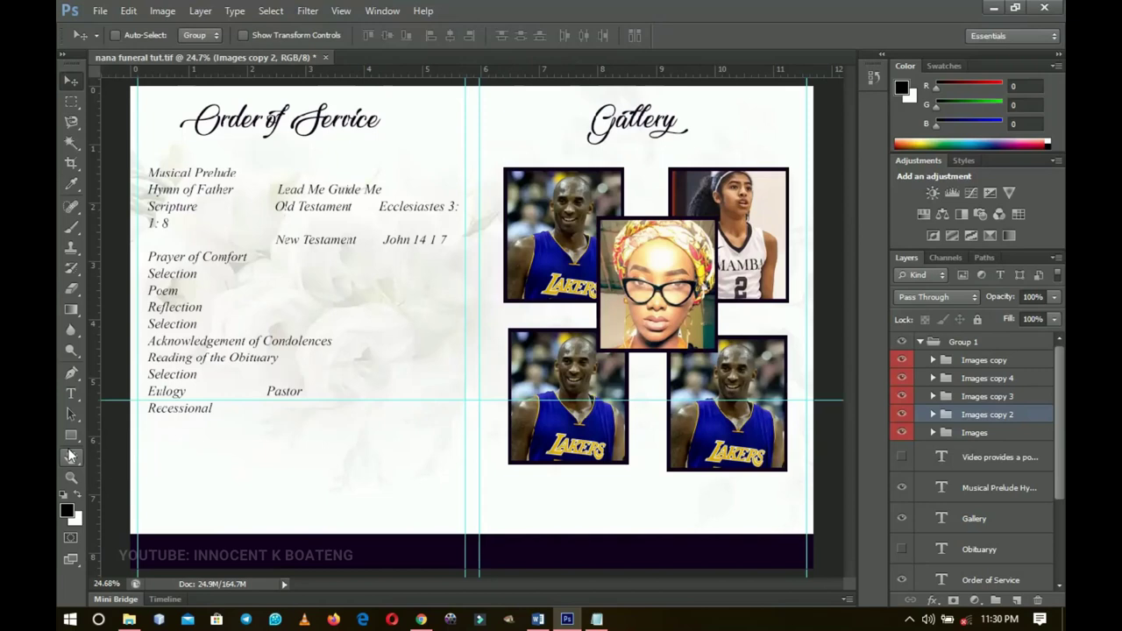
- Duplicate the Rectangle 3, condolence-flowers and roses png layers above Group 1, and collapse and hide that group
left_click(962, 341)
scroll(931, 433, "down", 3)
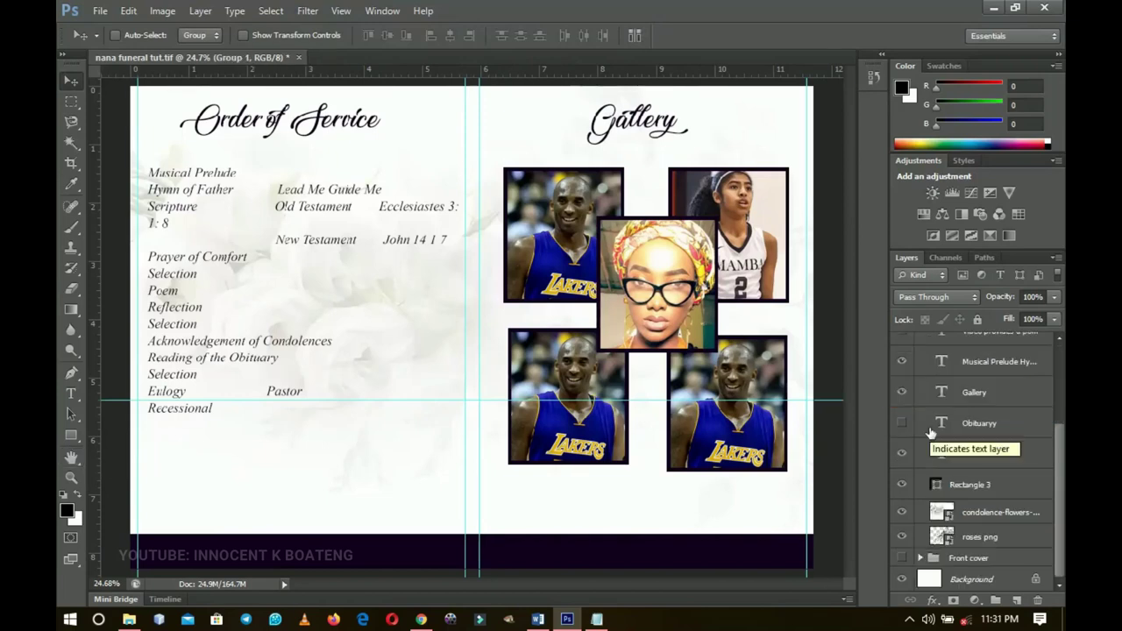
left_click(979, 537)
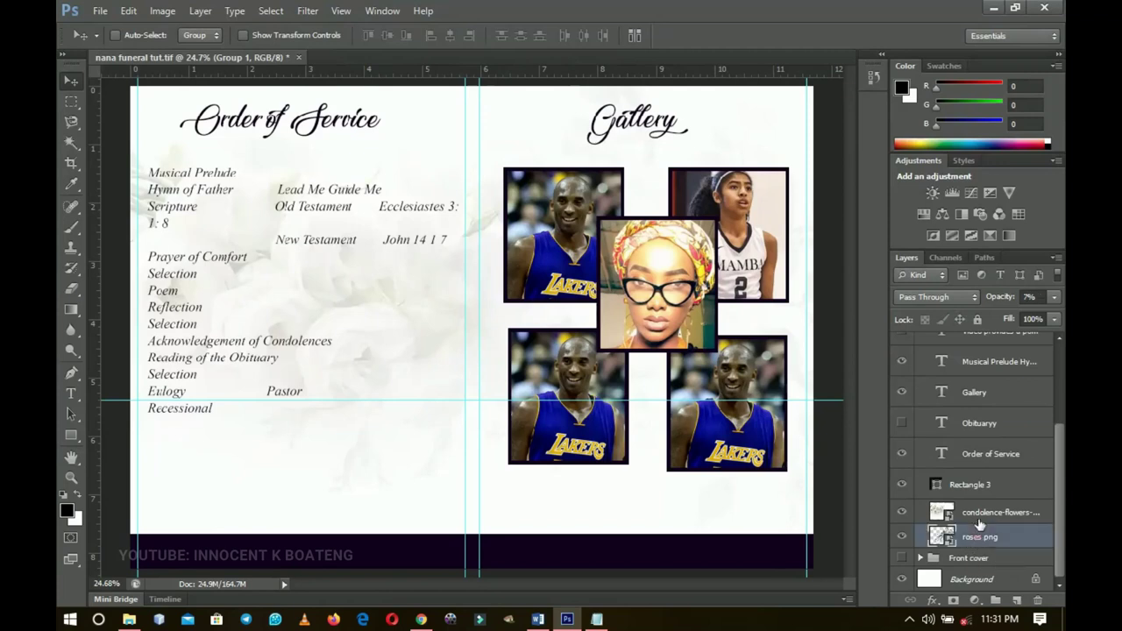
left_click(975, 495, "shift")
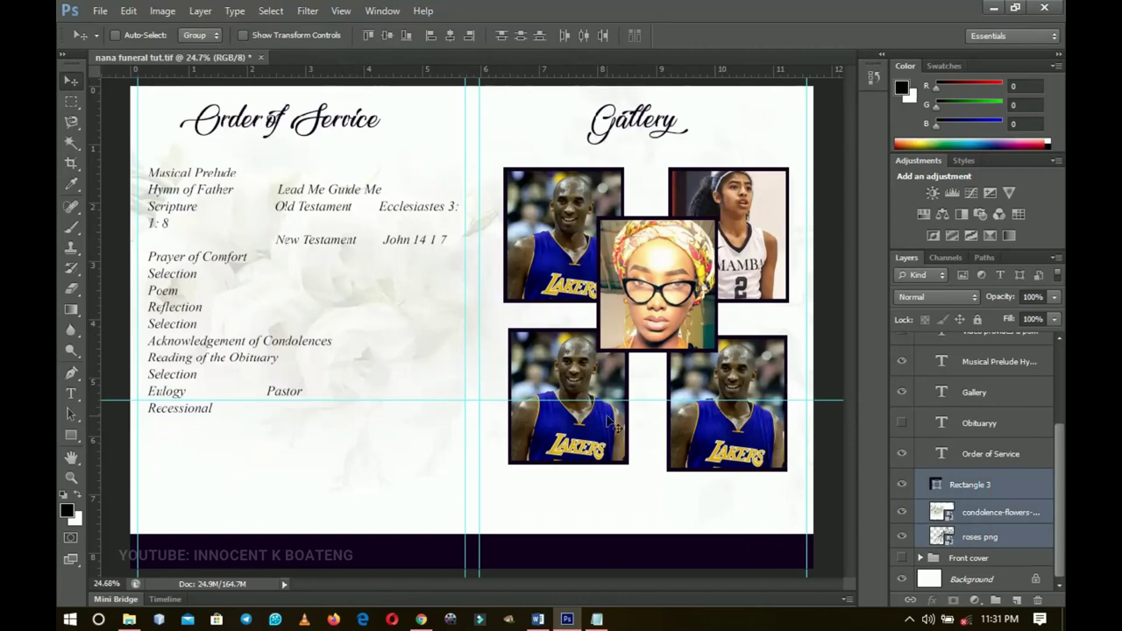
key("ctrl+j")
key("ctrl+shift+bracketright")
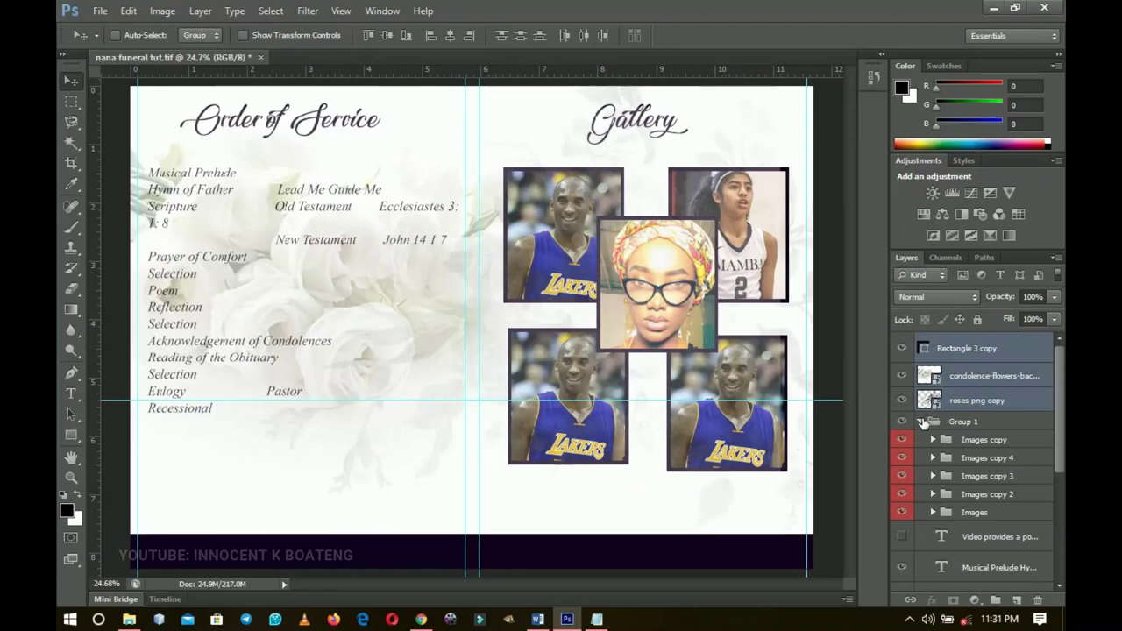
left_click(921, 421)
left_click(902, 422)
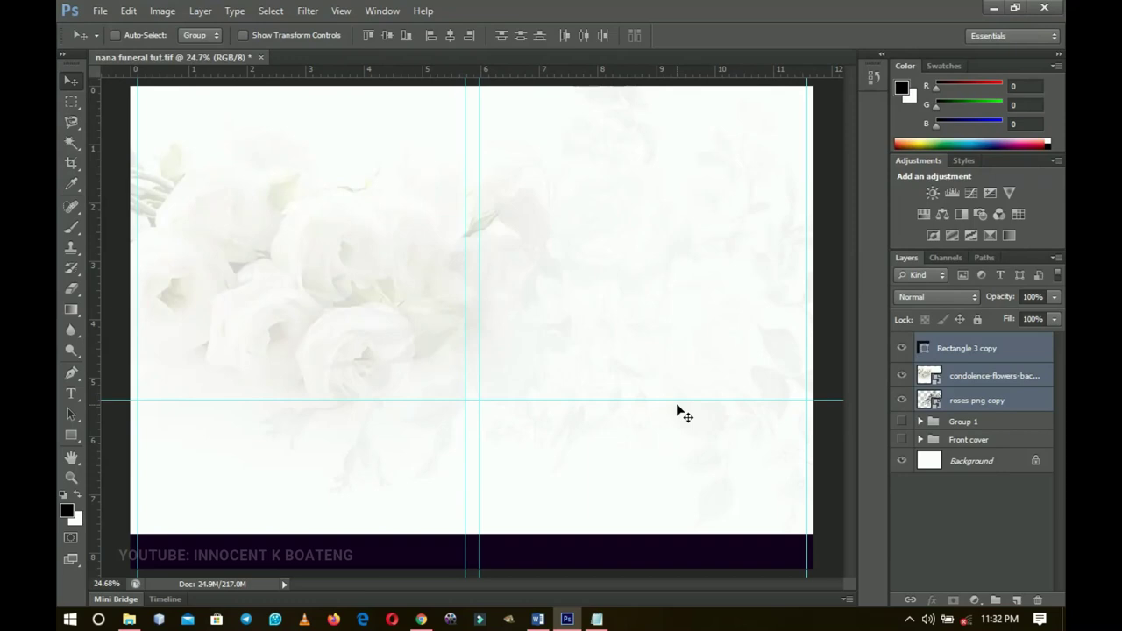
- Place the frame image from the Funeral card folder above Rectangle 3 copy and shrink it to sit above the dark band
left_click(994, 349)
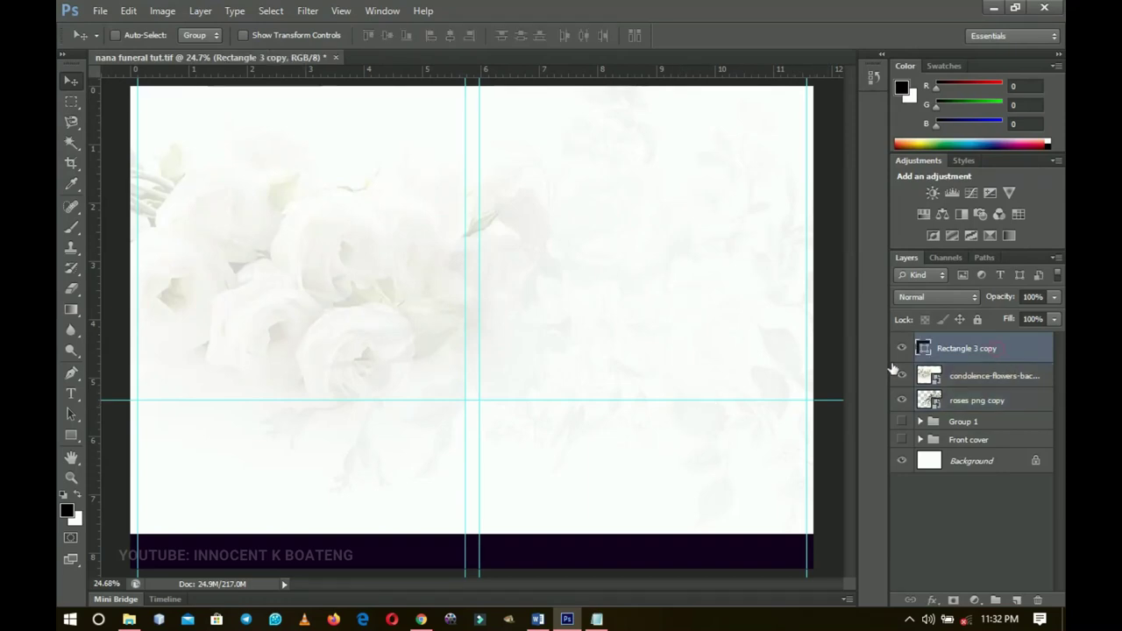
left_click(129, 619)
left_click_drag(671, 195, 572, 622)
left_click_drag(546, 490, 534, 456)
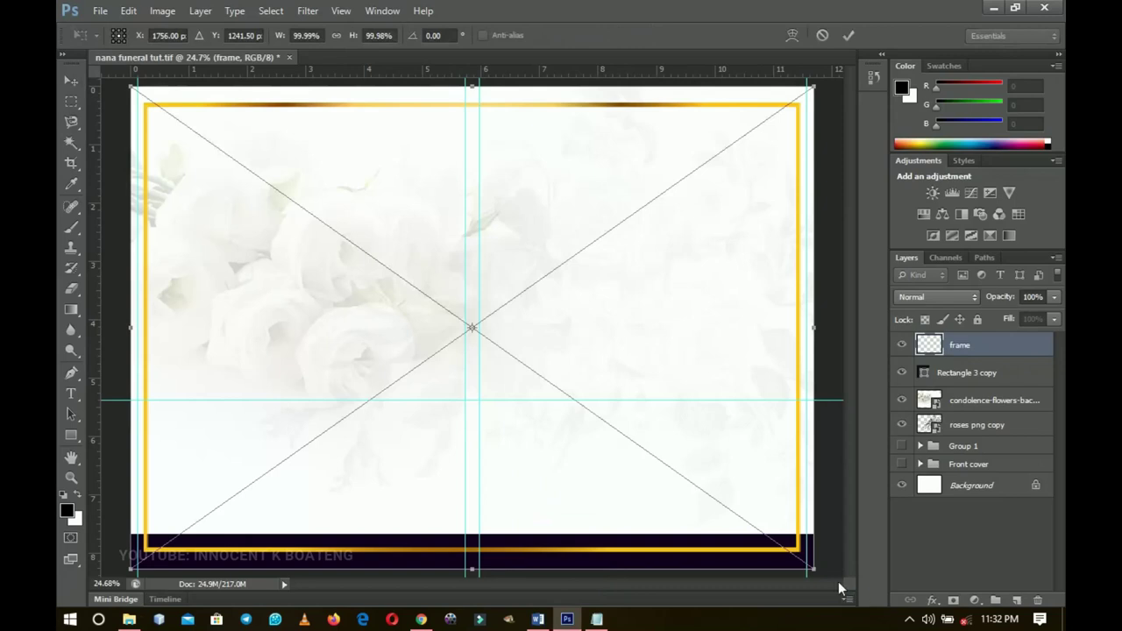
left_click_drag(827, 573, 805, 561)
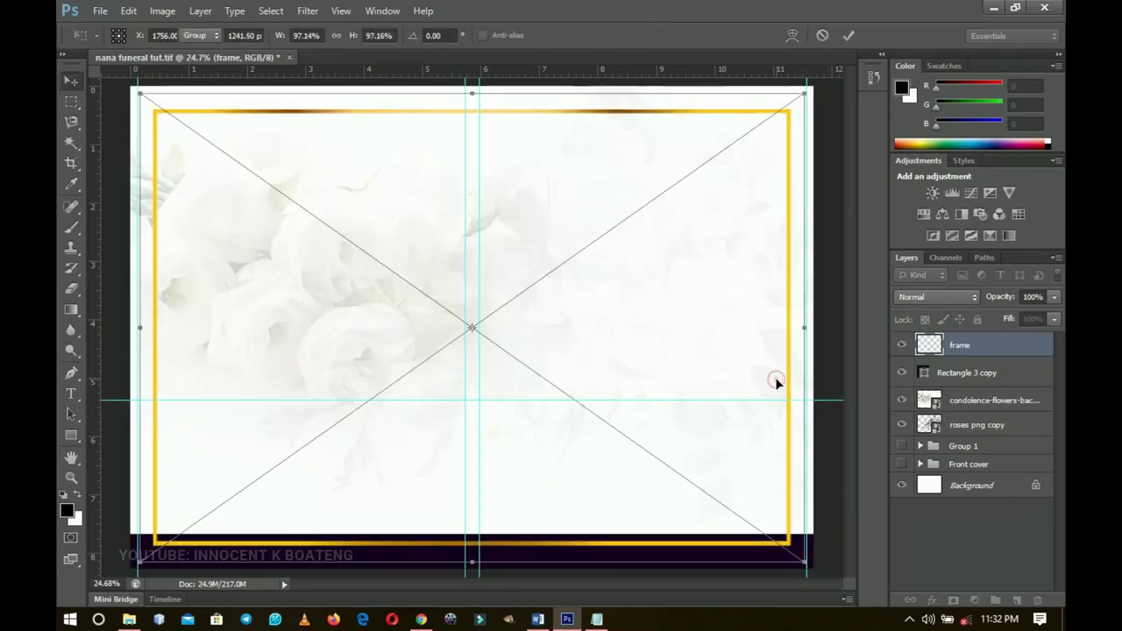
key("Return")
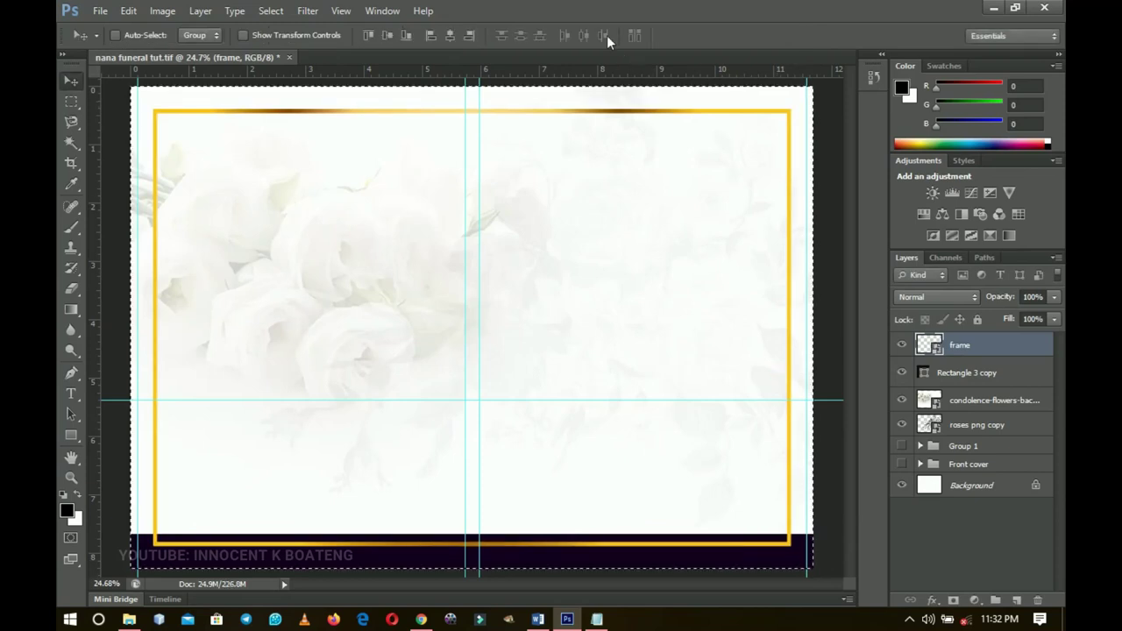
left_click(450, 36)
left_click_drag(538, 338, 540, 328)
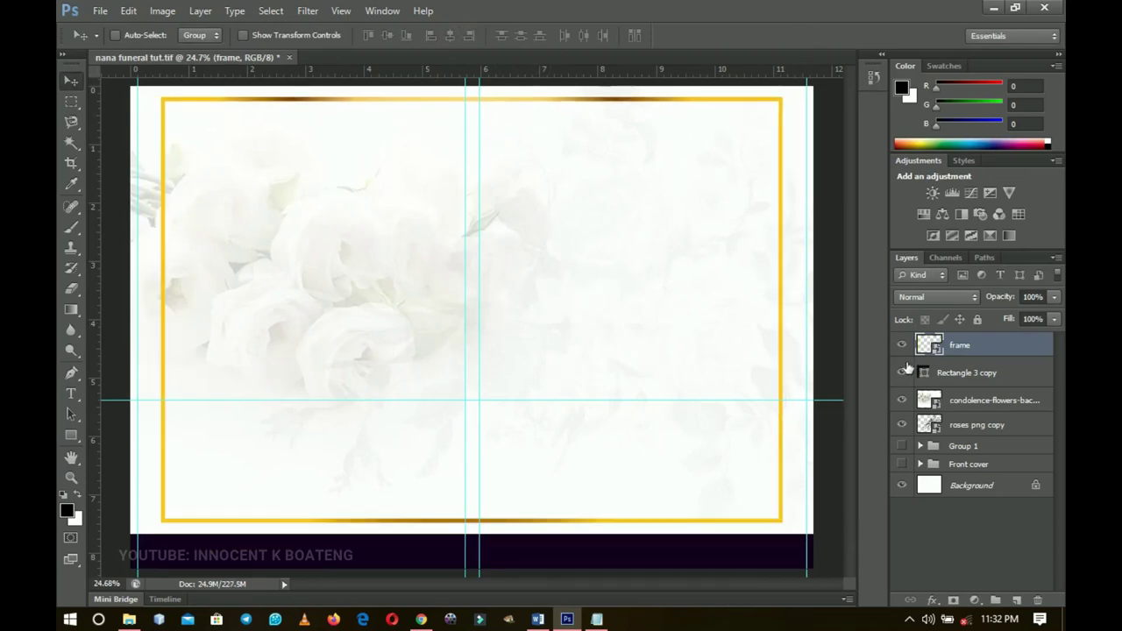
- Hide the Rectangle 3 copy layer, then centre the gold frame on the canvas and scale it to about 98.7%
left_click(904, 373)
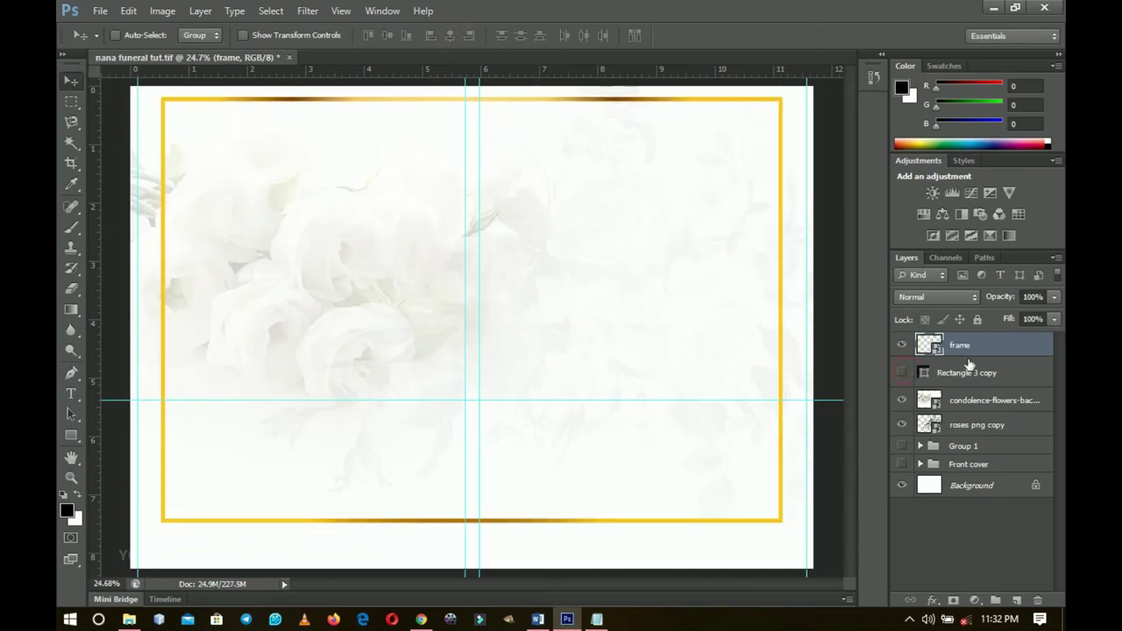
key("ctrl+a")
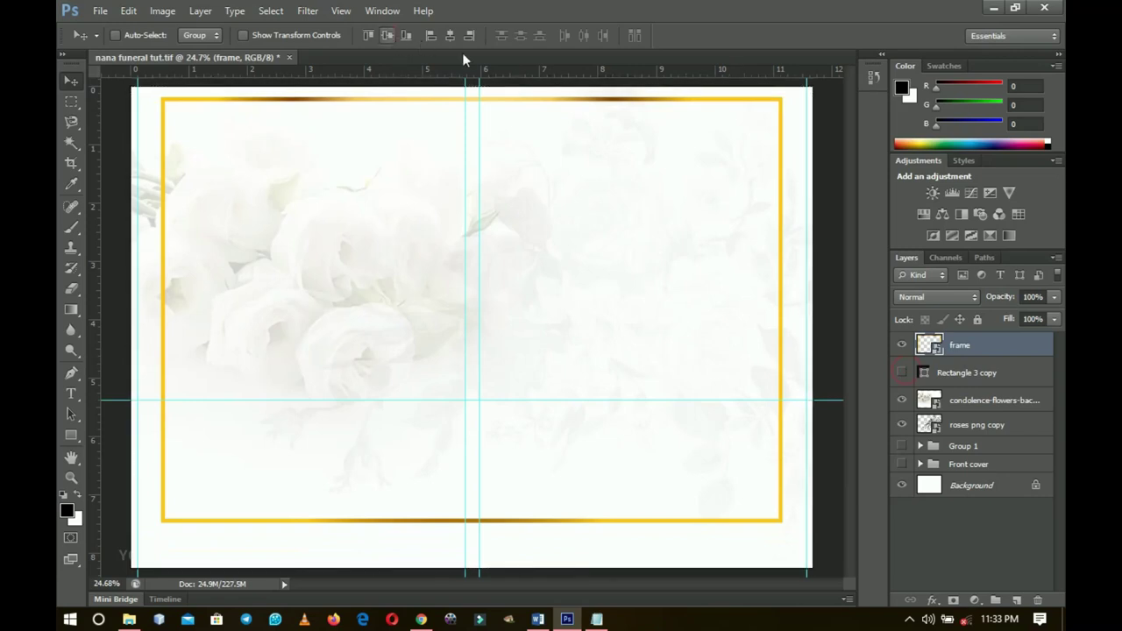
left_click(450, 36)
key("ctrl+d")
key("ctrl+t")
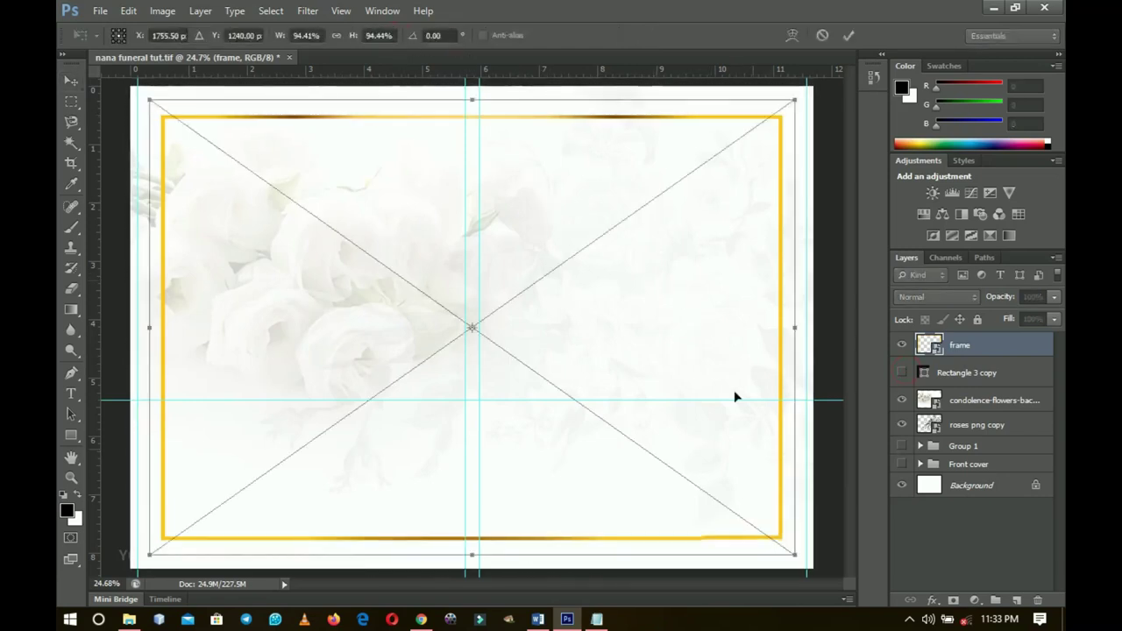
left_click_drag(795, 555, 806, 565)
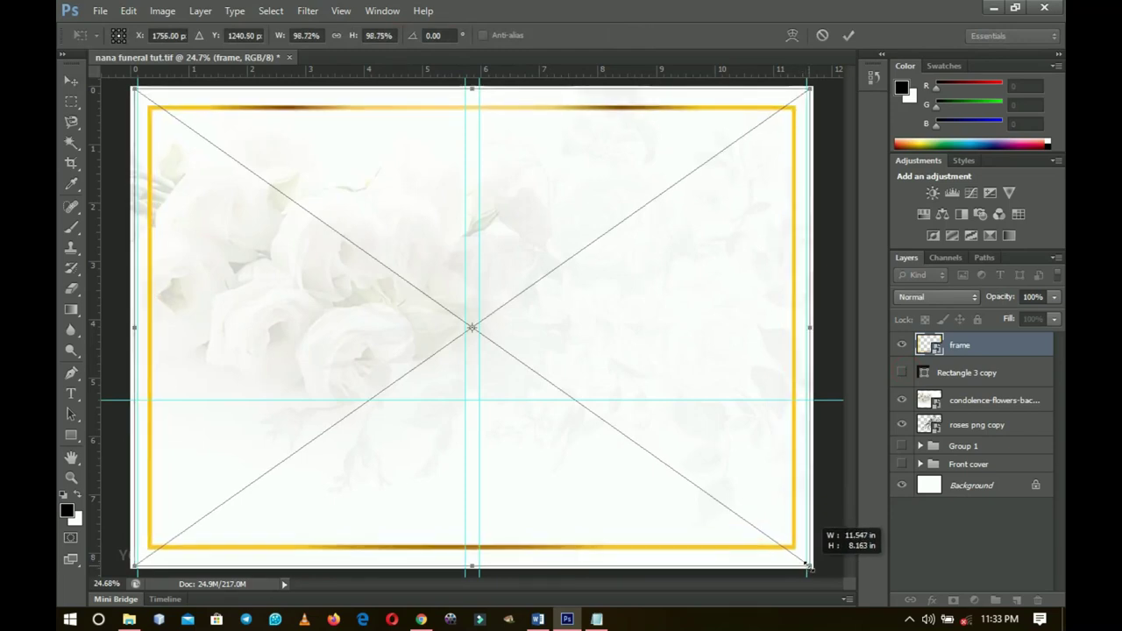
left_click(713, 359)
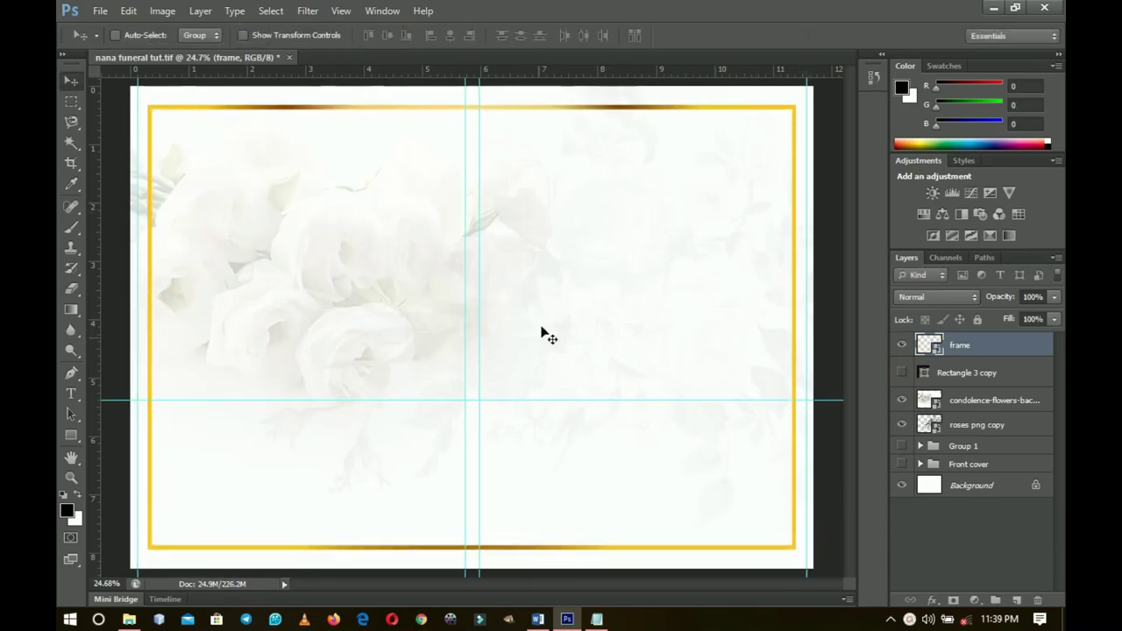
- Place the vector Smart object ring image from the Funeral card folder and scale it to about 148.6% around its centre
left_click(129, 619)
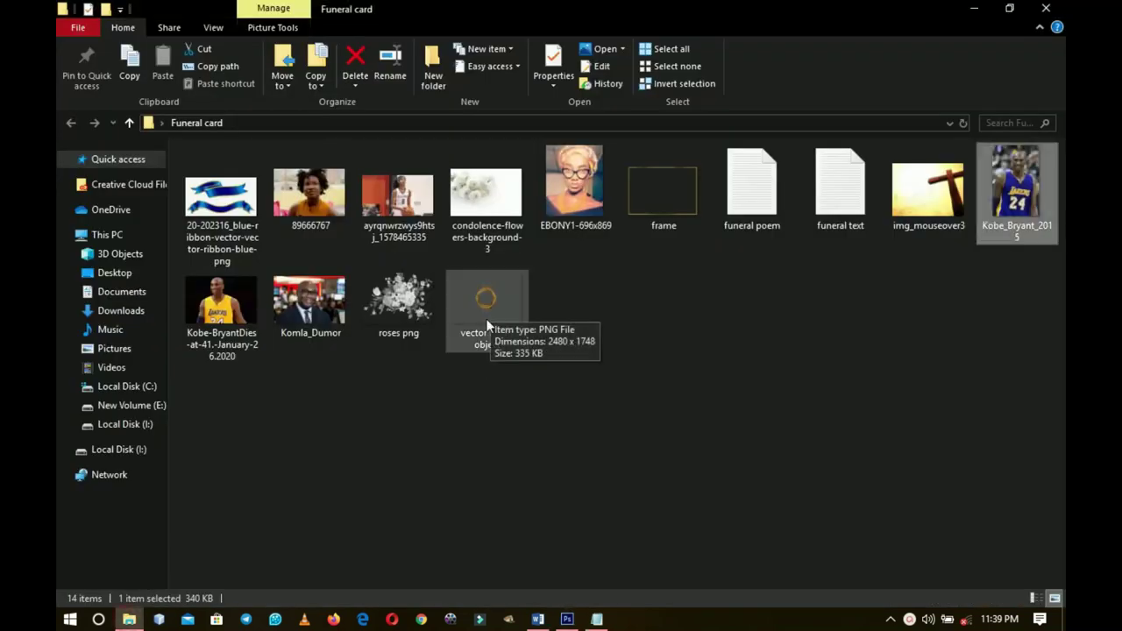
left_click_drag(489, 311, 501, 389)
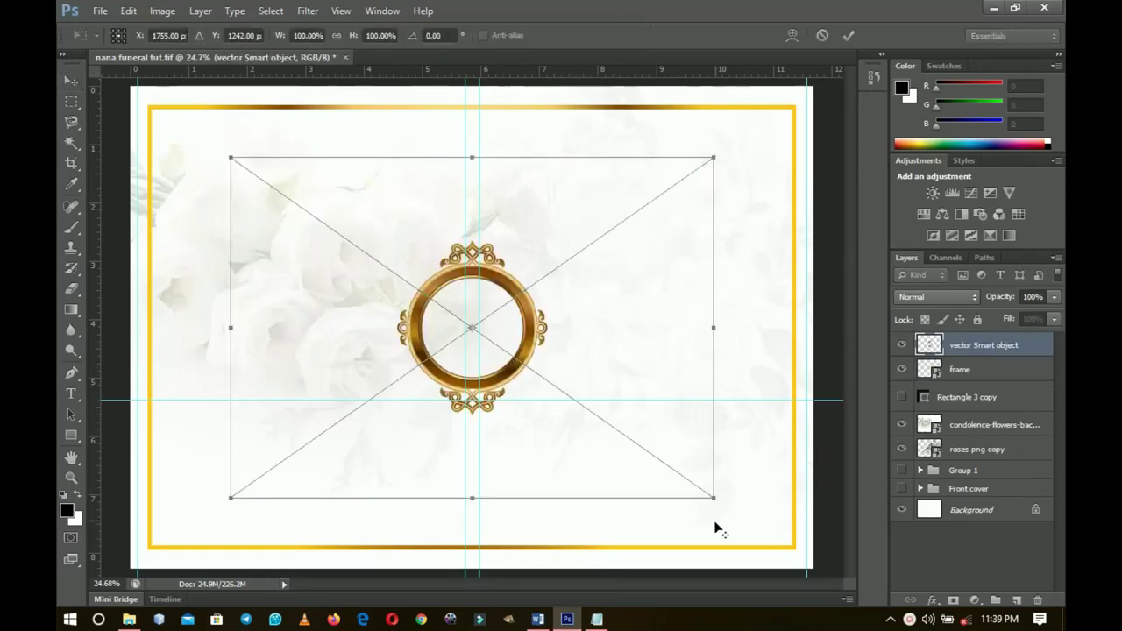
left_click_drag(709, 502, 824, 572)
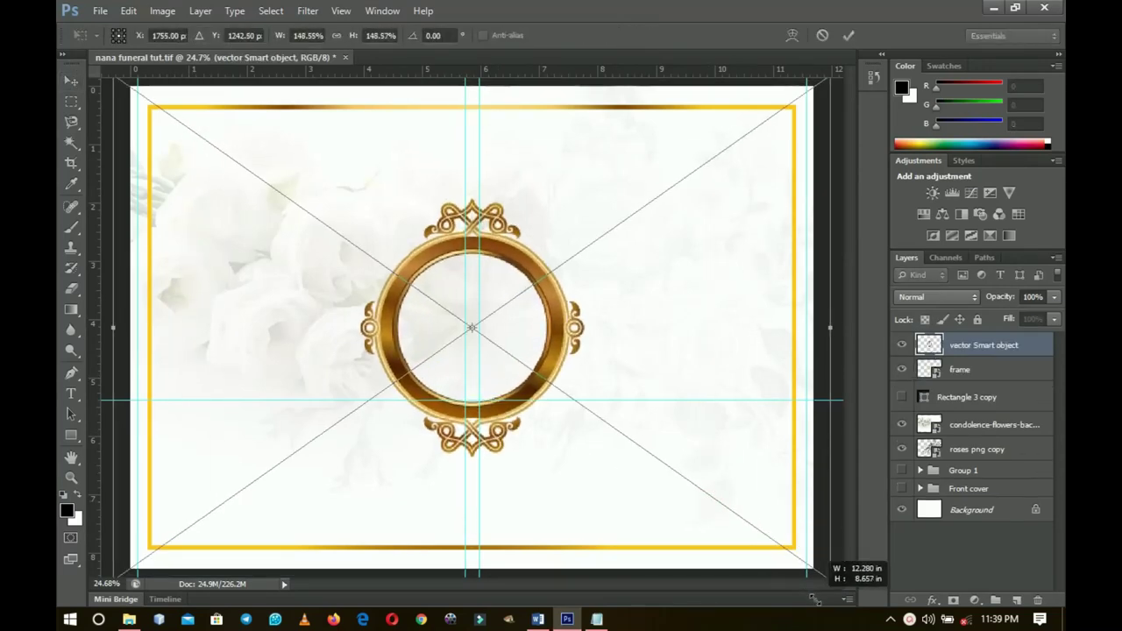
double_click(653, 321)
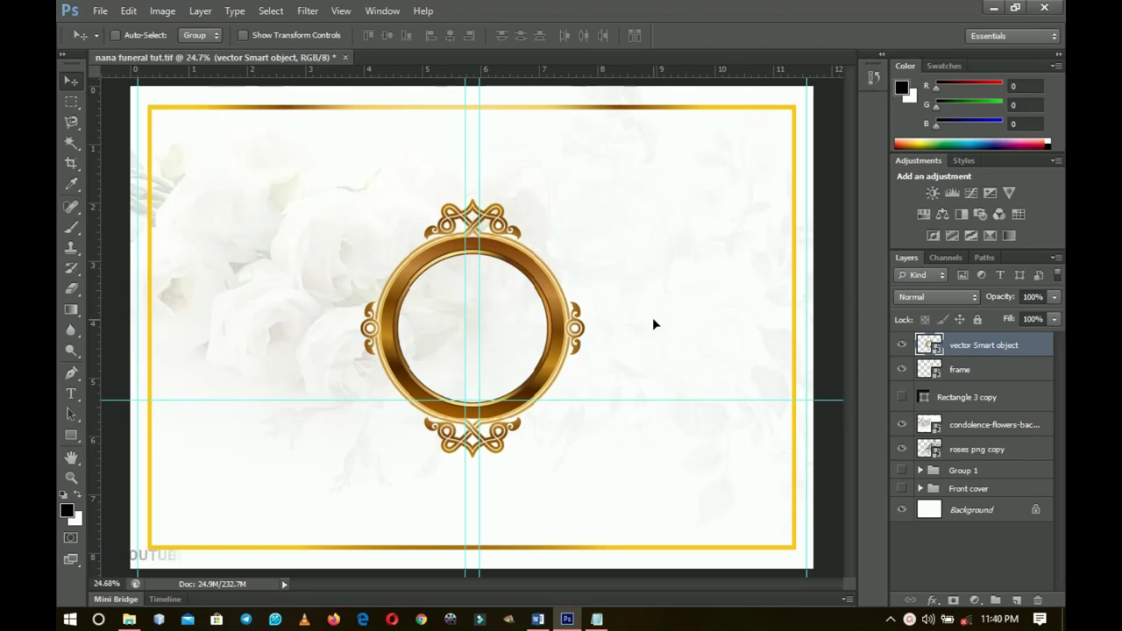
- Duplicate the nana frame portrait layer from the Front cover group and bring the copy to the top of the layer stack
left_click(920, 489)
scroll(973, 465, "down", 3)
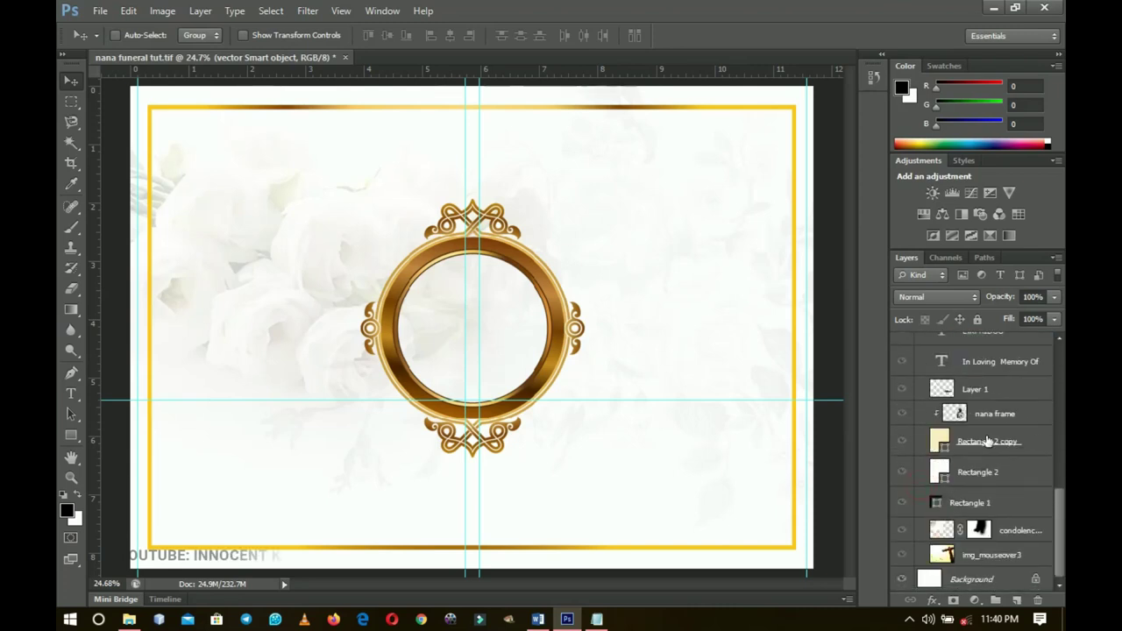
left_click(991, 416)
key("ctrl+j")
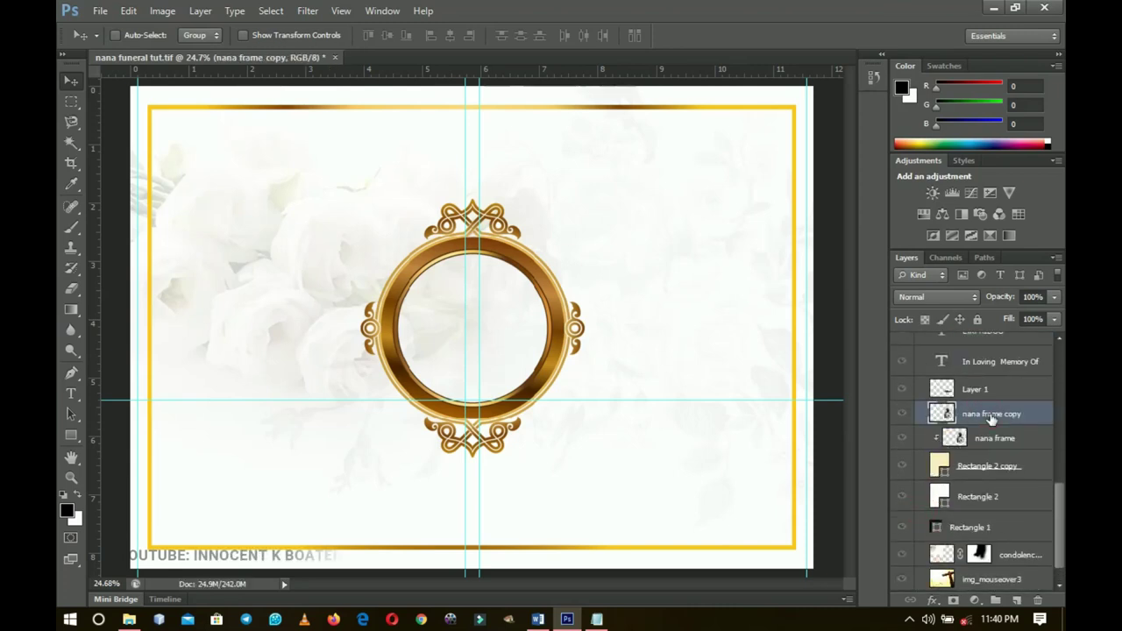
key("ctrl+shift+bracketright")
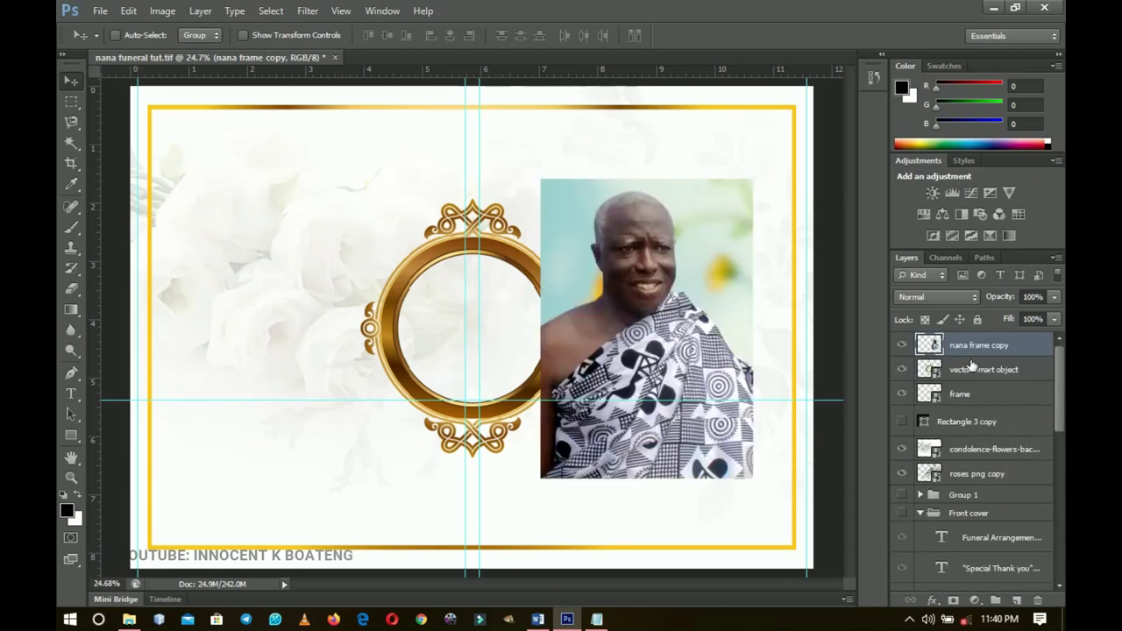
left_click(920, 512)
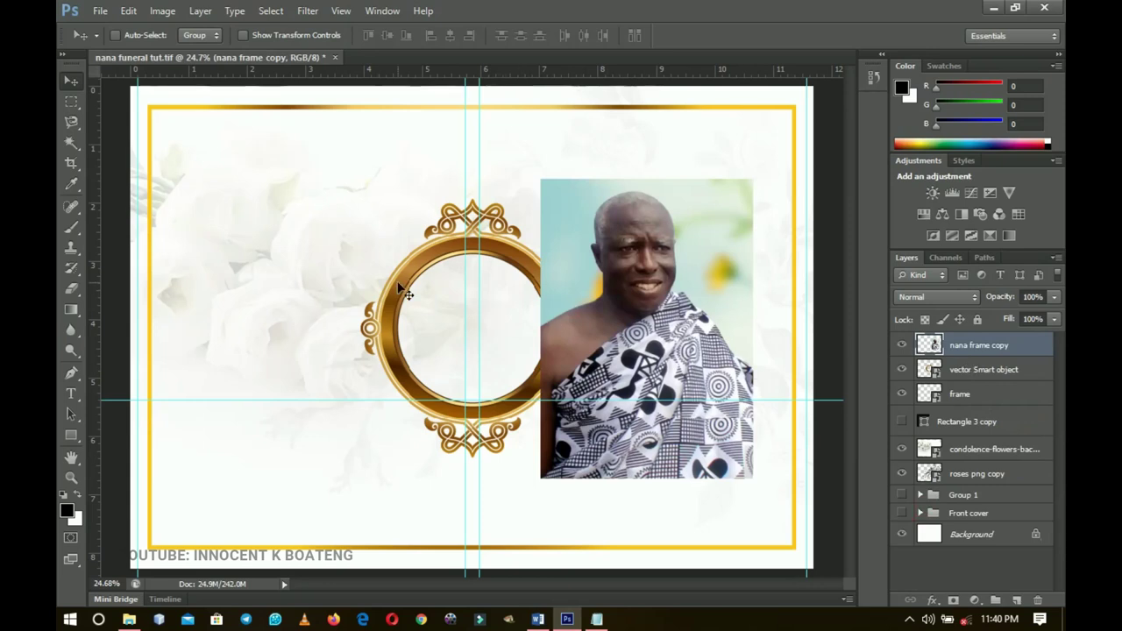
- Move the portrait copy below the vector Smart object layer and scale it to about 80.2%, fitting the face inside the gold ring
left_click_drag(940, 346, 954, 381)
left_click_drag(709, 296, 549, 346)
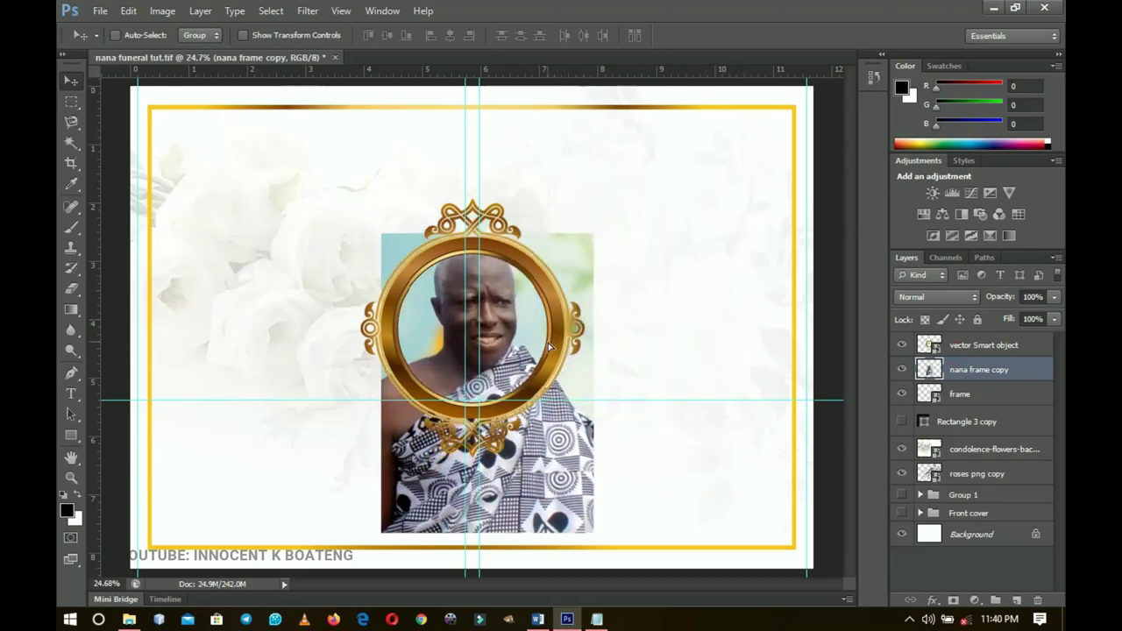
key("ctrl+t")
left_click_drag(592, 532, 562, 493)
mouse_move(523, 365)
left_mouse_down()
mouse_move(529, 354)
mouse_move(529, 369)
left_mouse_up()
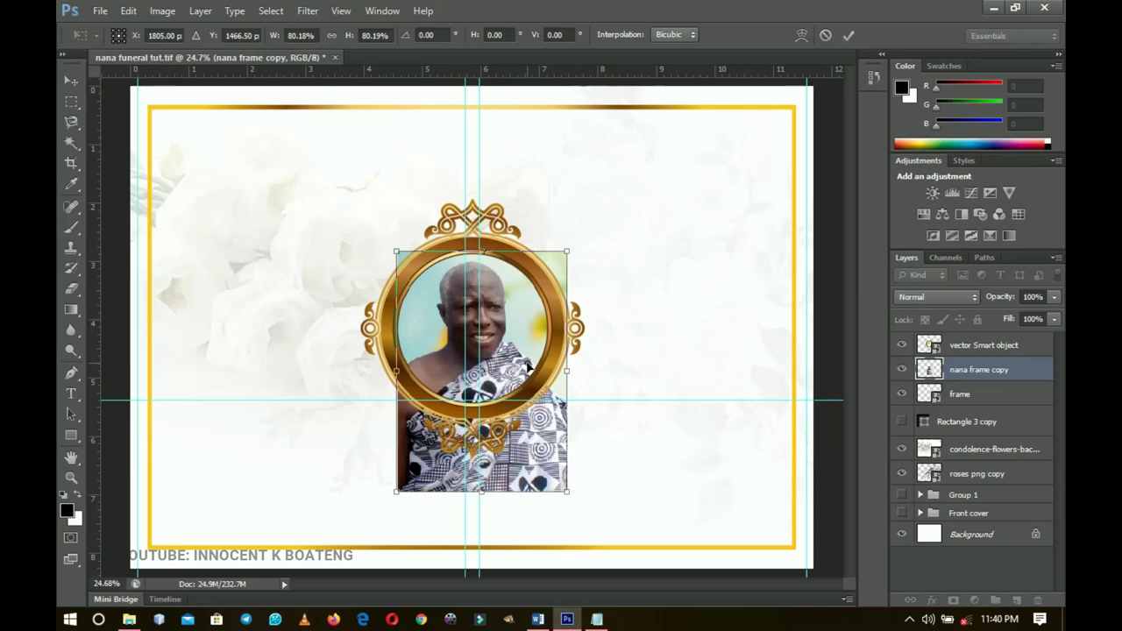
key("Return")
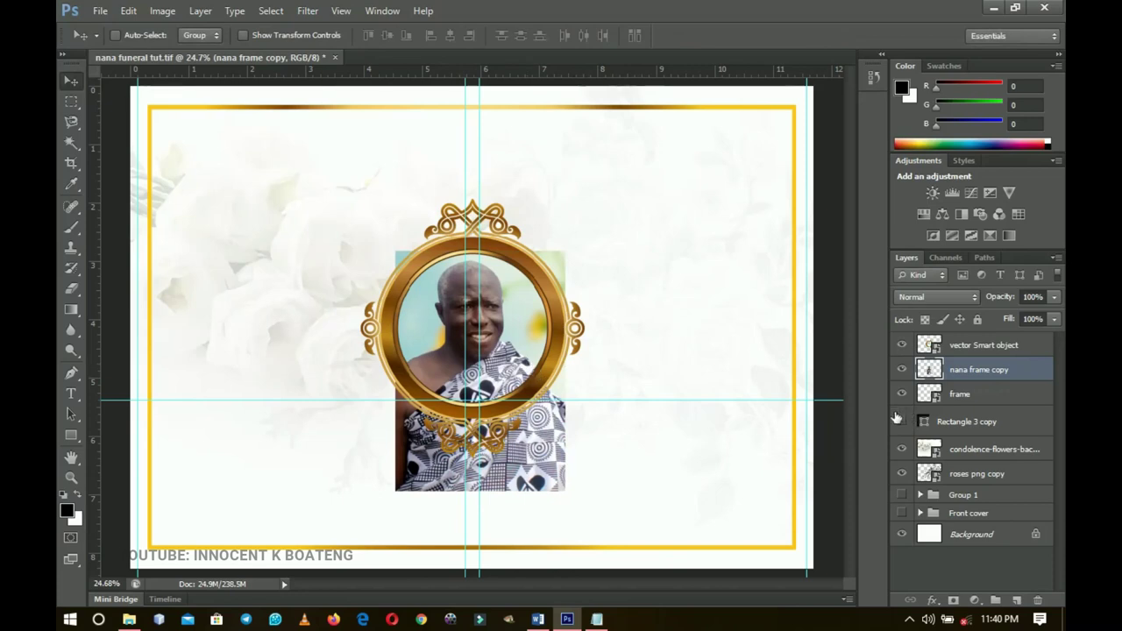
- Erase the parts of the portrait that extend outside the gold ring with a 500 px Eraser brush
key("e")
mouse_move(556, 481)
left_mouse_down()
mouse_move(581, 450)
mouse_move(546, 443)
mouse_move(501, 471)
mouse_move(523, 468)
mouse_move(388, 456)
mouse_move(376, 450)
mouse_move(380, 434)
left_mouse_up()
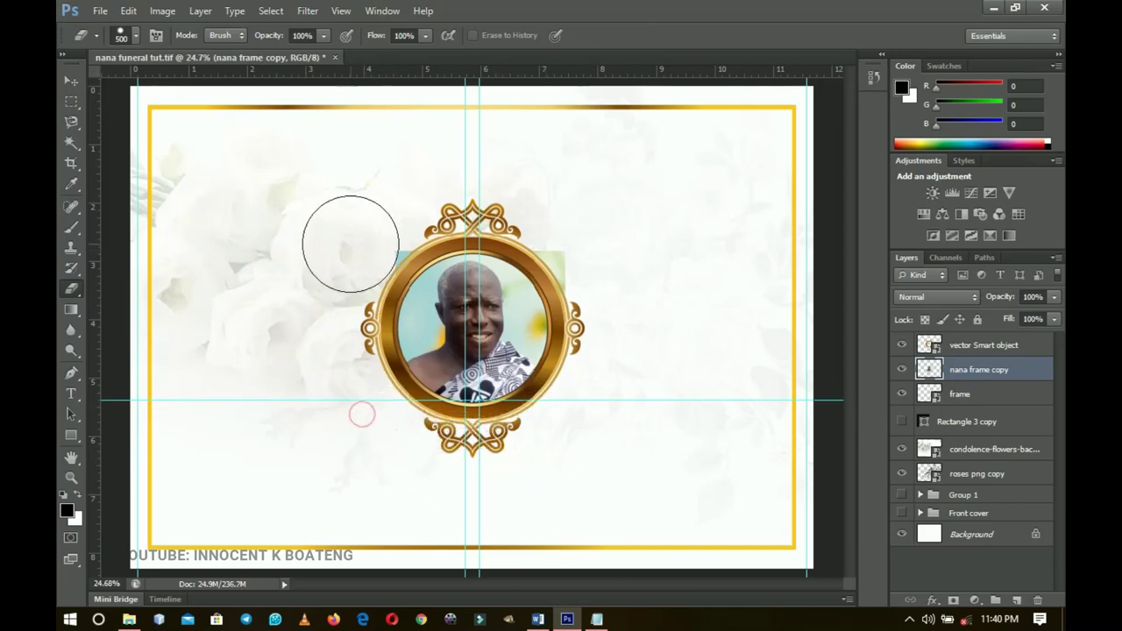
mouse_move(563, 218)
left_mouse_down()
mouse_move(608, 255)
mouse_move(600, 272)
mouse_move(567, 235)
left_mouse_up()
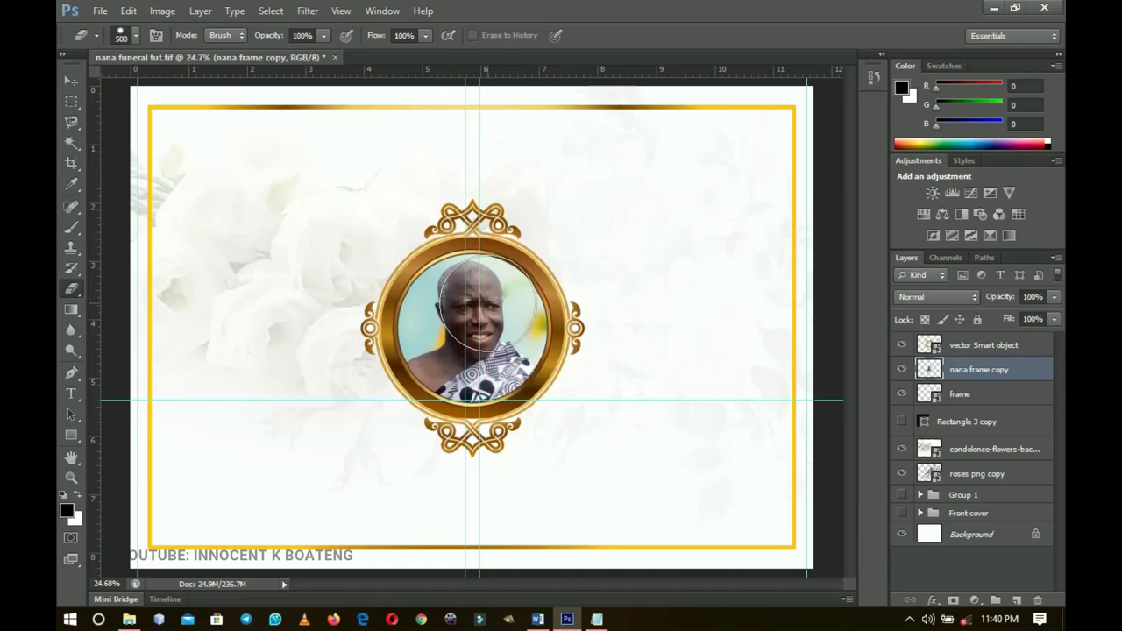
- Undo the stray eraser stroke across the framed portrait and select the vector Smart object layer
mouse_move(601, 343)
left_mouse_down()
mouse_move(473, 303)
mouse_move(545, 375)
mouse_move(533, 373)
left_mouse_up()
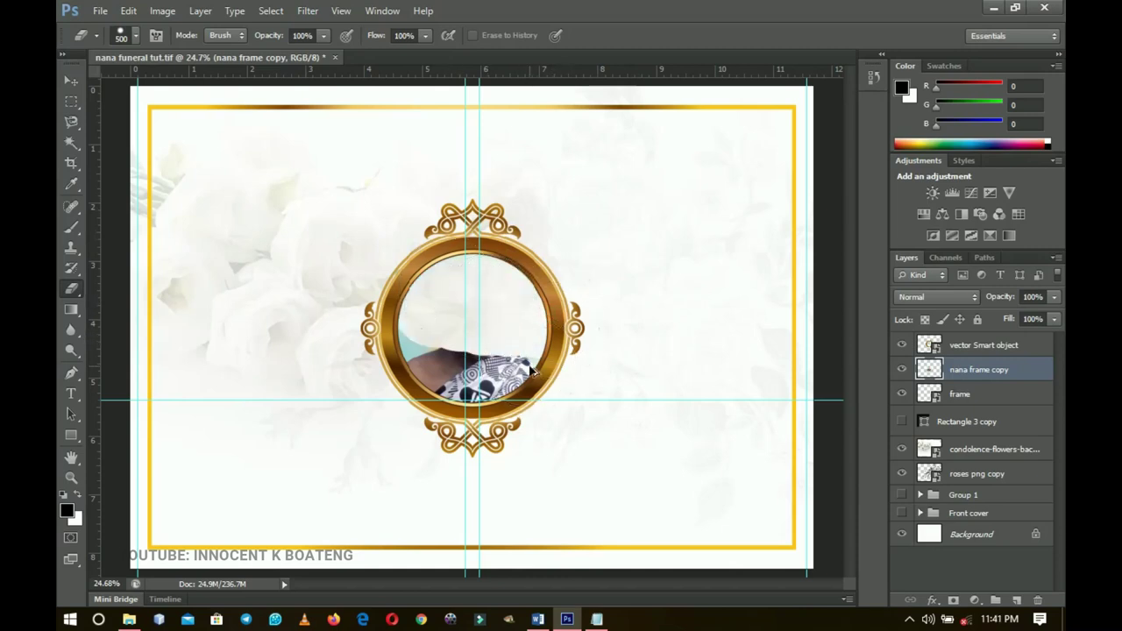
key("ctrl+z")
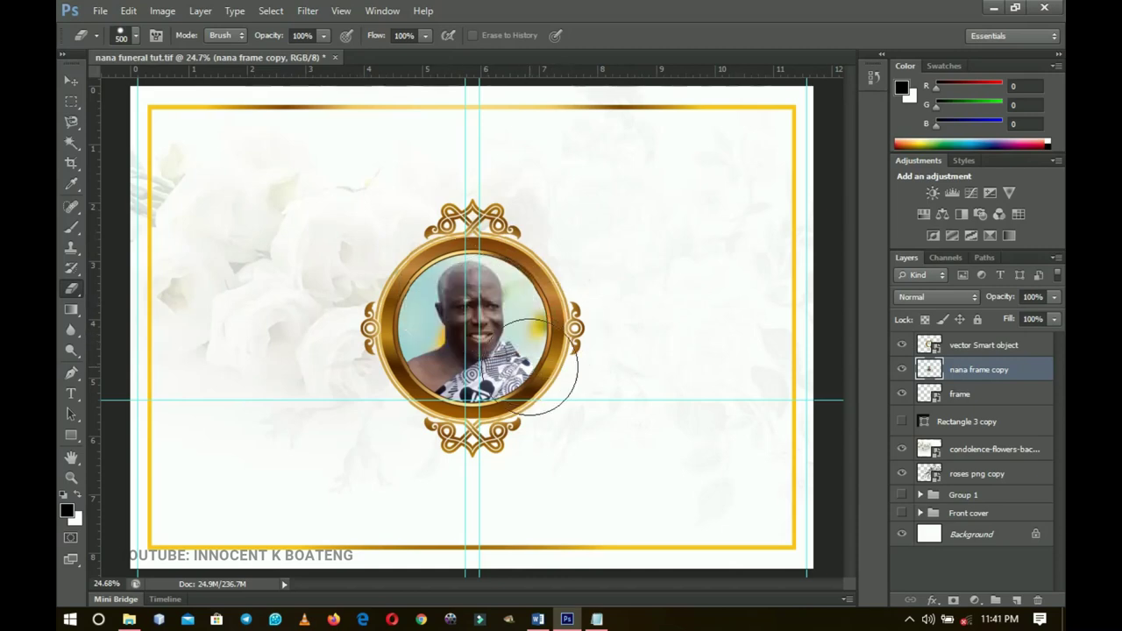
left_click(1002, 347)
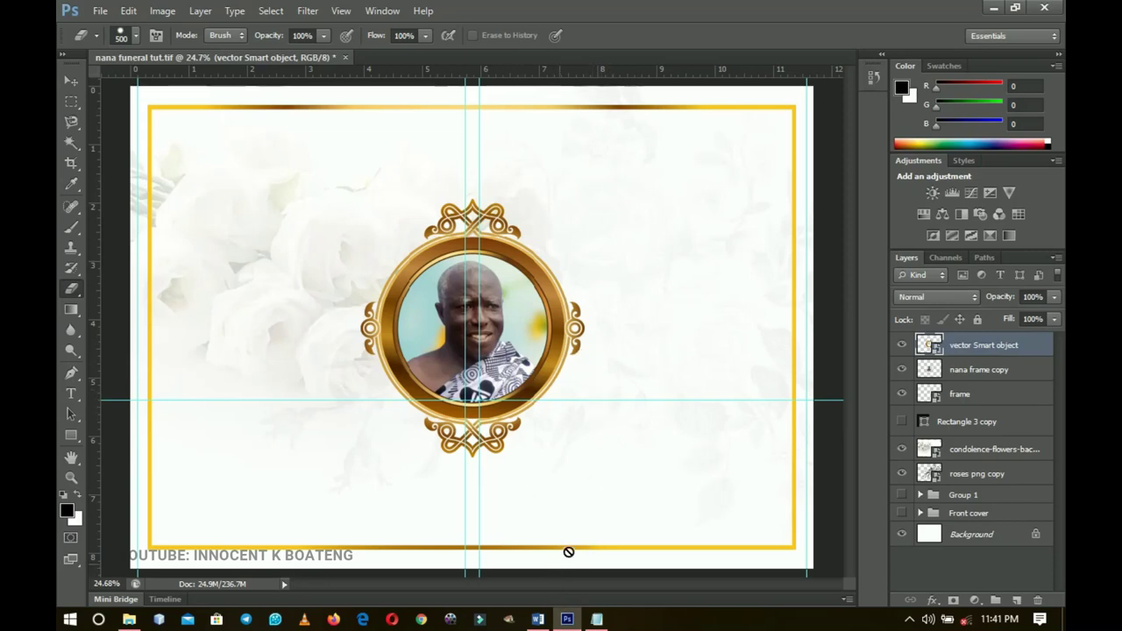
- Open the Kobe_Bryant_2015 photo from the Funeral card folder as its own document and activate the Crop tool on it
left_click(129, 619)
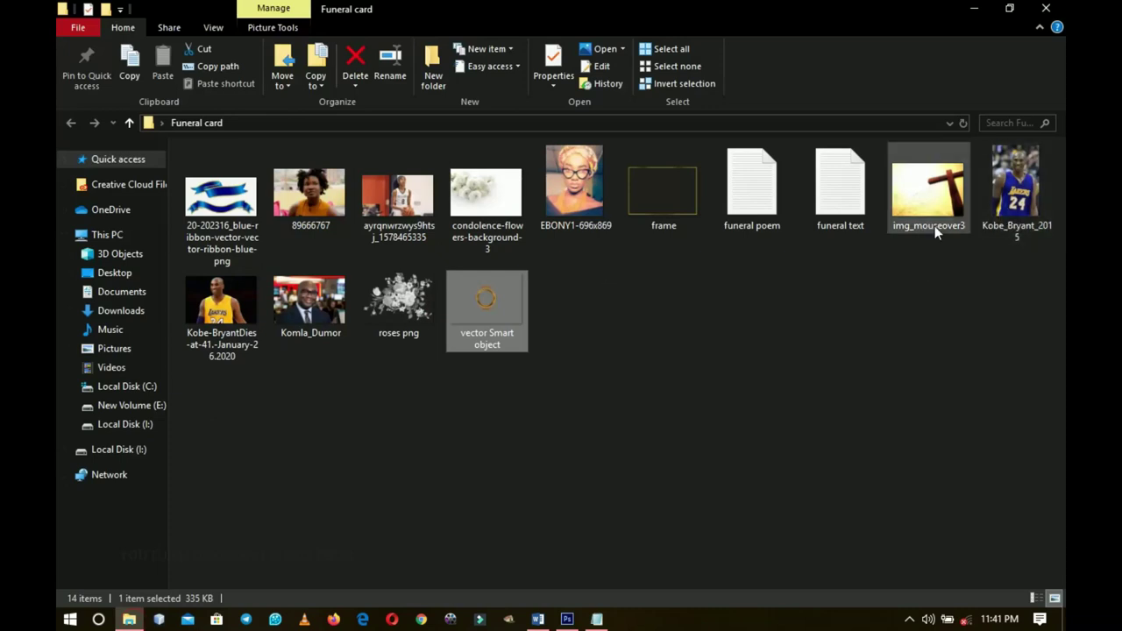
left_click_drag(1033, 201, 929, 496)
left_click_drag(999, 462, 874, 435)
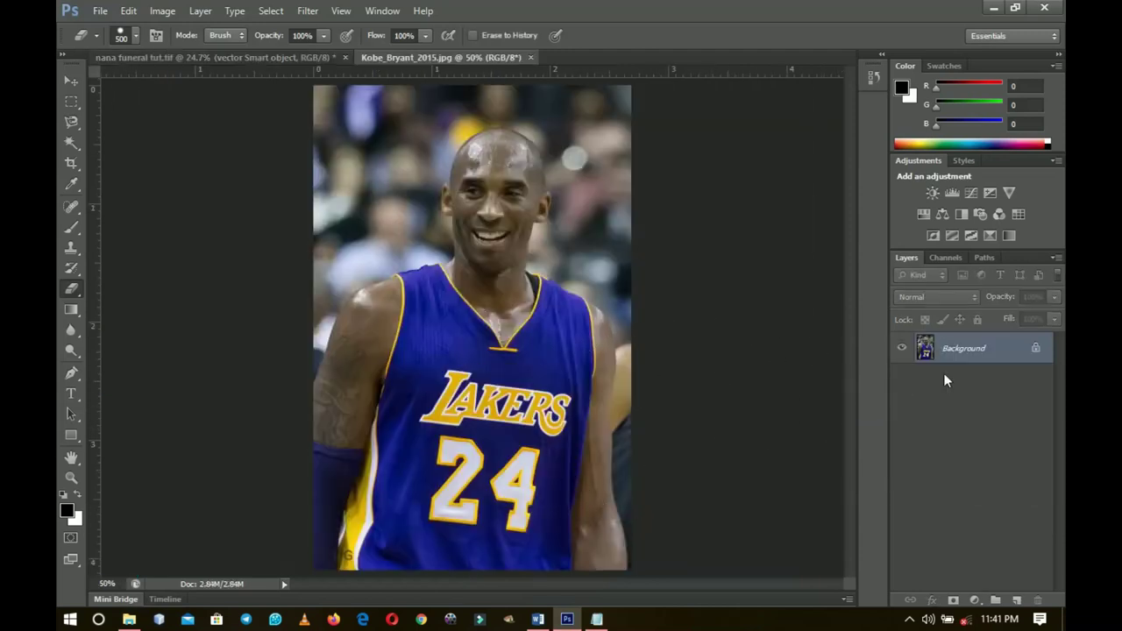
key("c")
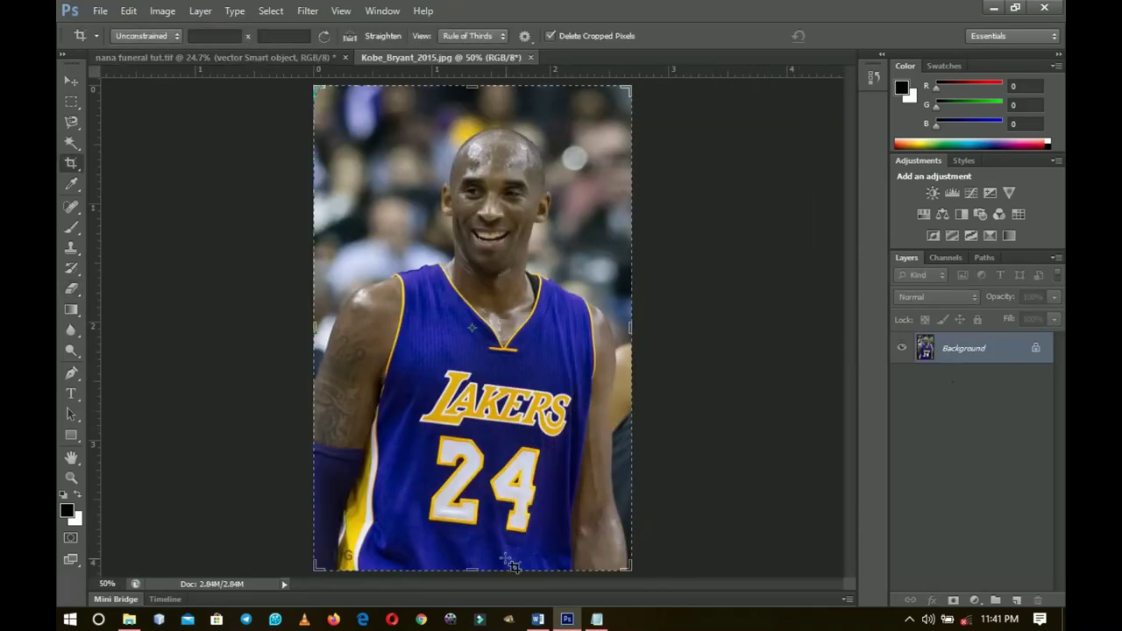
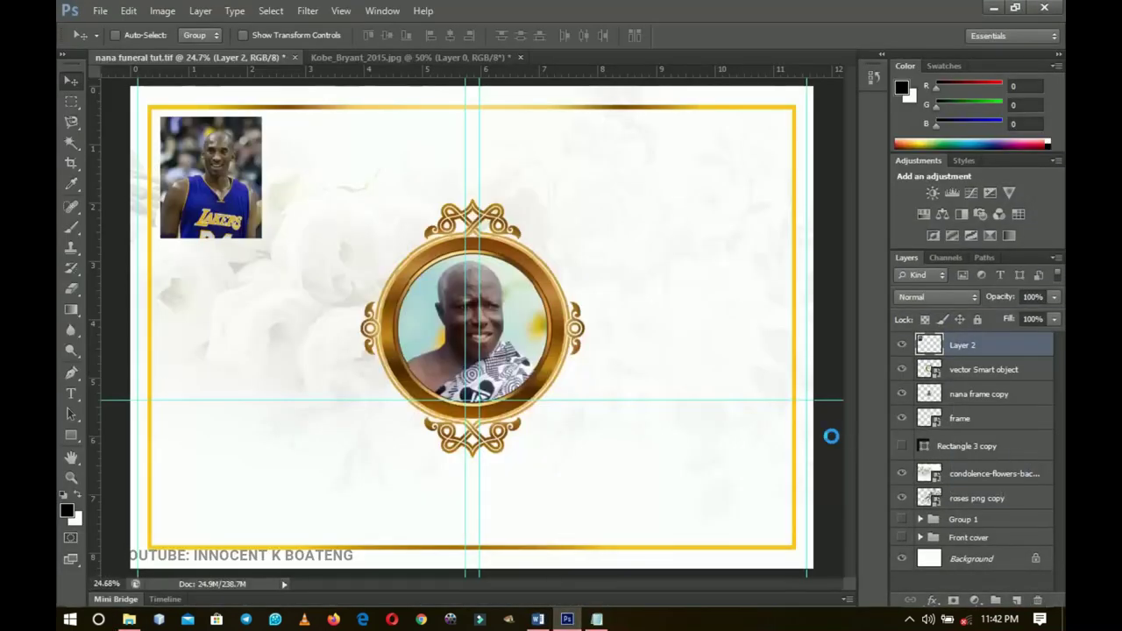
- Crop a strip off the bottom of the EBONY1-696x869 photo
key("c")
left_click_drag(491, 555, 499, 493)
key("Return")
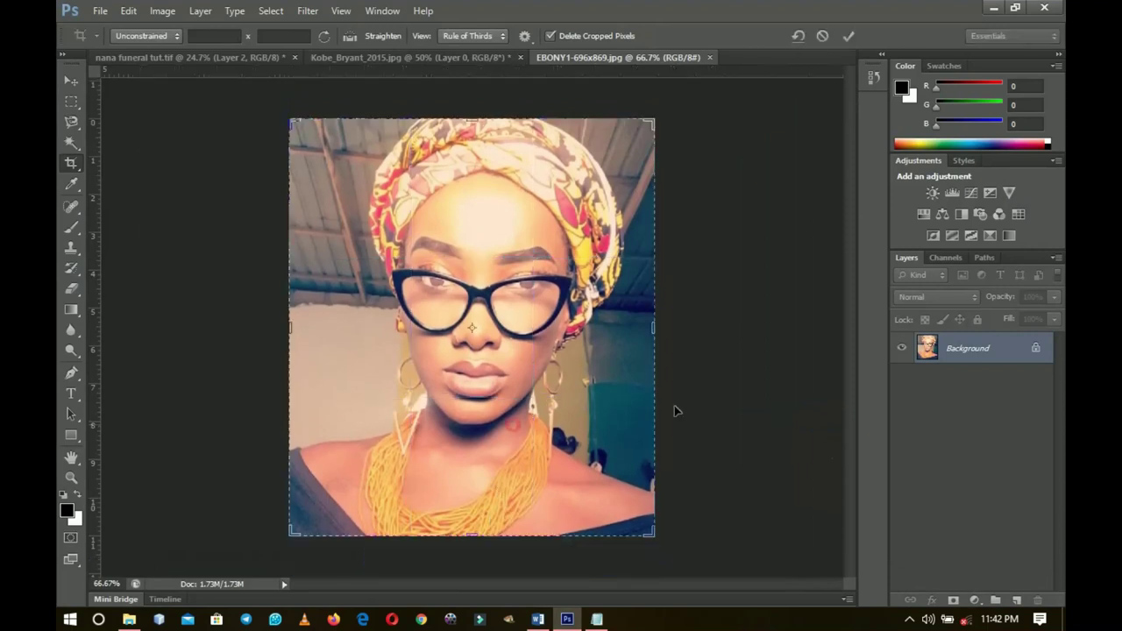
- Convert the cropped photo's Background to a regular layer and move it into nana funeral tut.tif beside the basketball player photo
key("v")
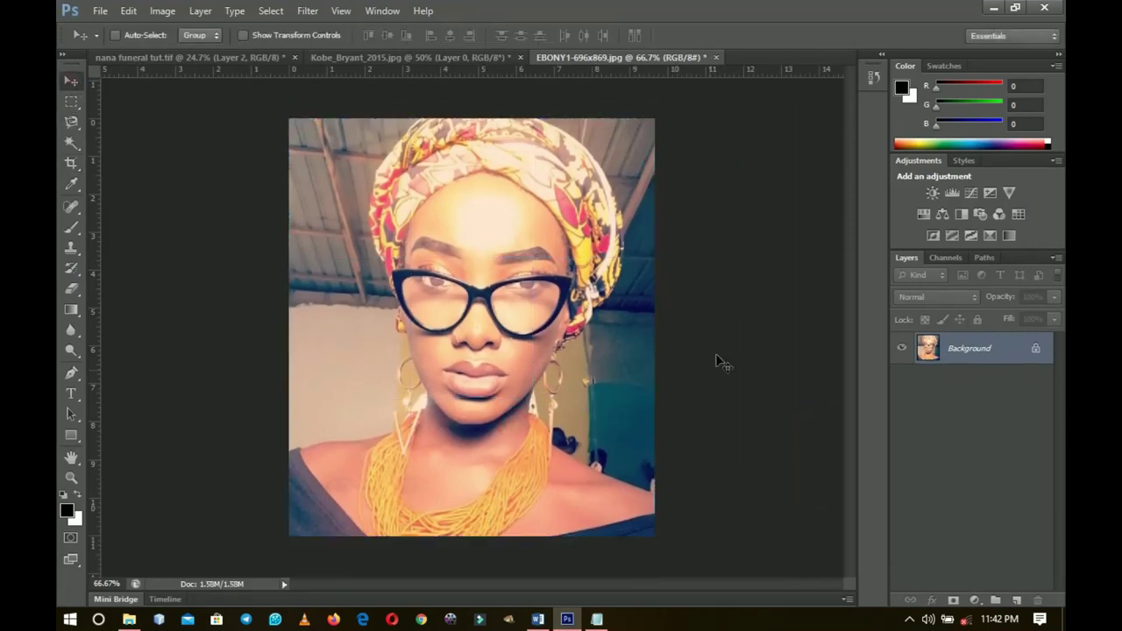
double_click(1009, 355)
left_click(702, 188)
left_click_drag(547, 277, 350, 218)
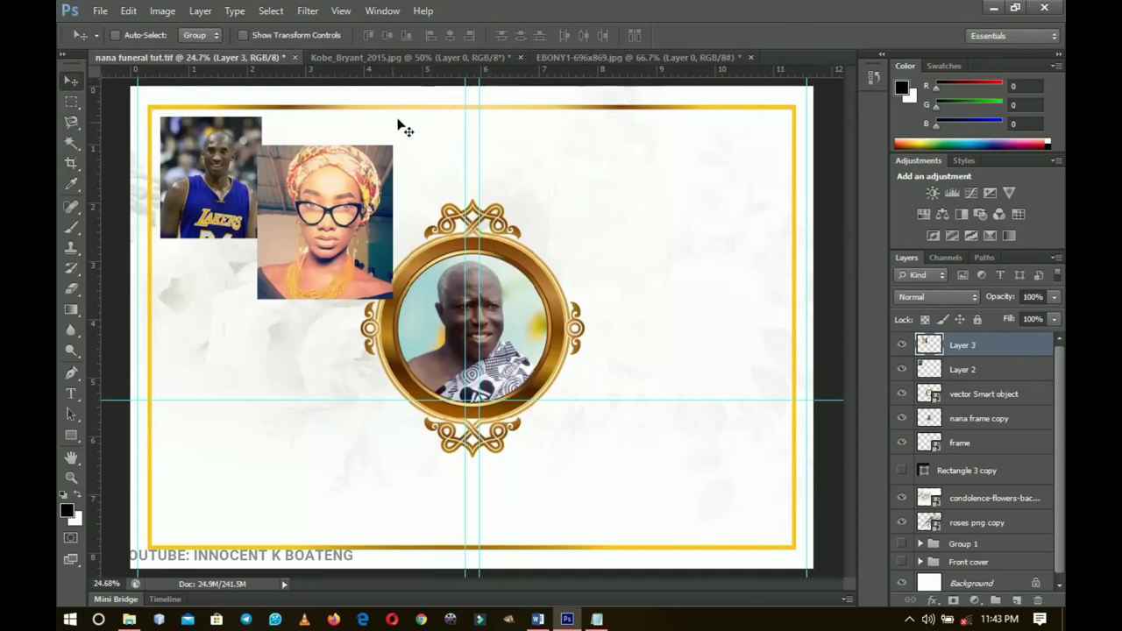
- Add a horizontal guide along the bottom edge of the basketball player photo on the card
scroll(285, 179, "up", 2)
left_click_drag(285, 180, 363, 235)
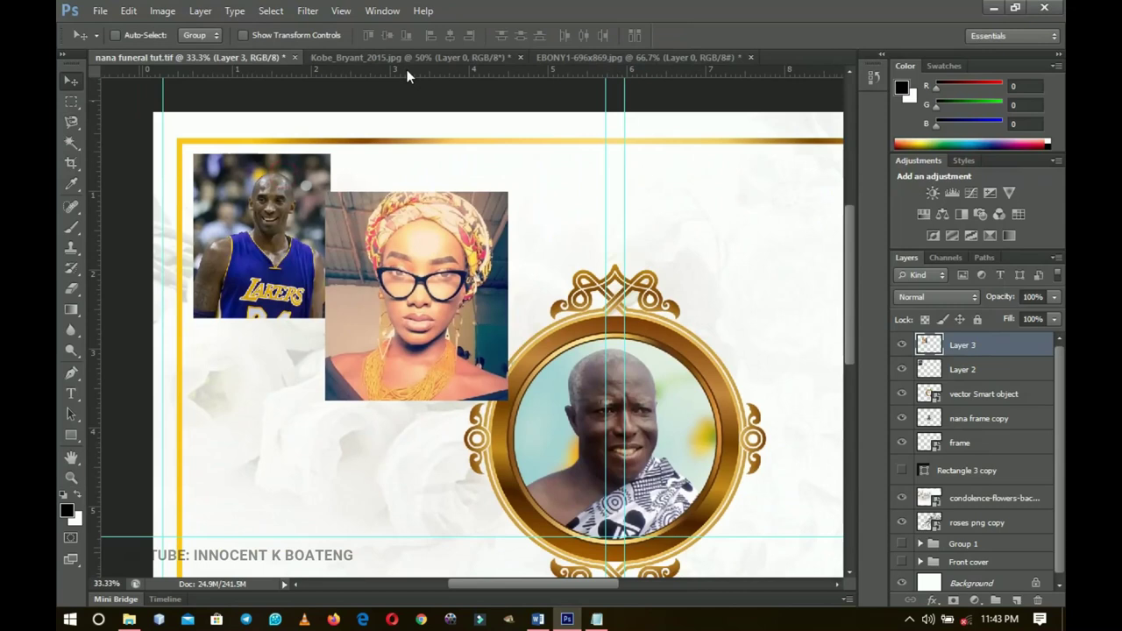
left_click_drag(406, 73, 417, 321)
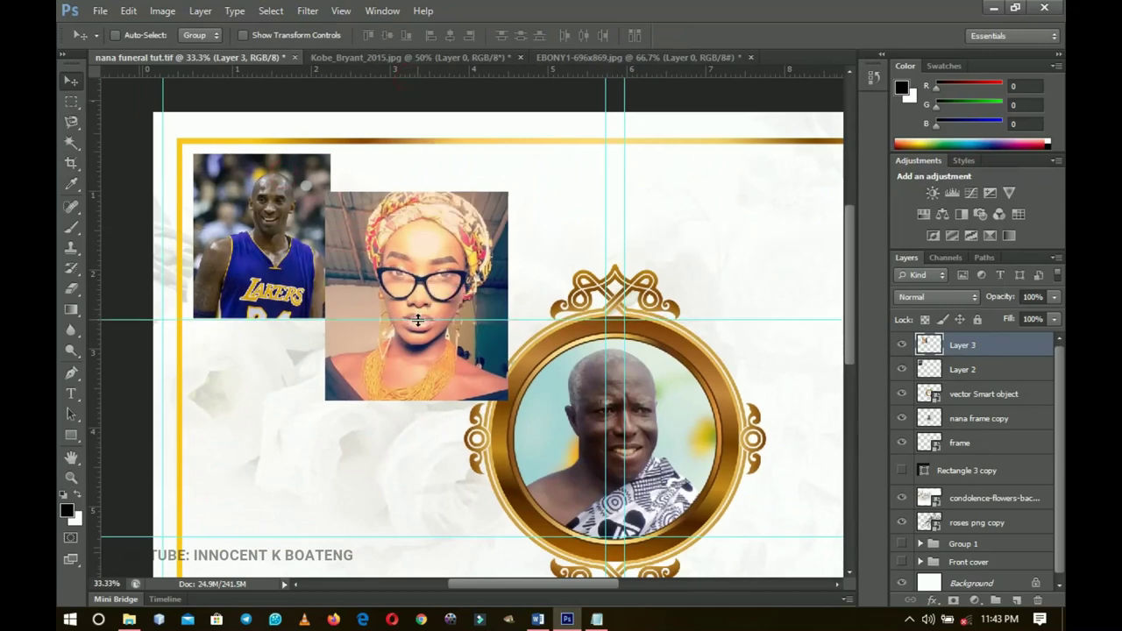
- Move the headscarf portrait on Layer 3 beside the first photo, its bottom edge on the new guide and a narrow gap between them
right_click(450, 370)
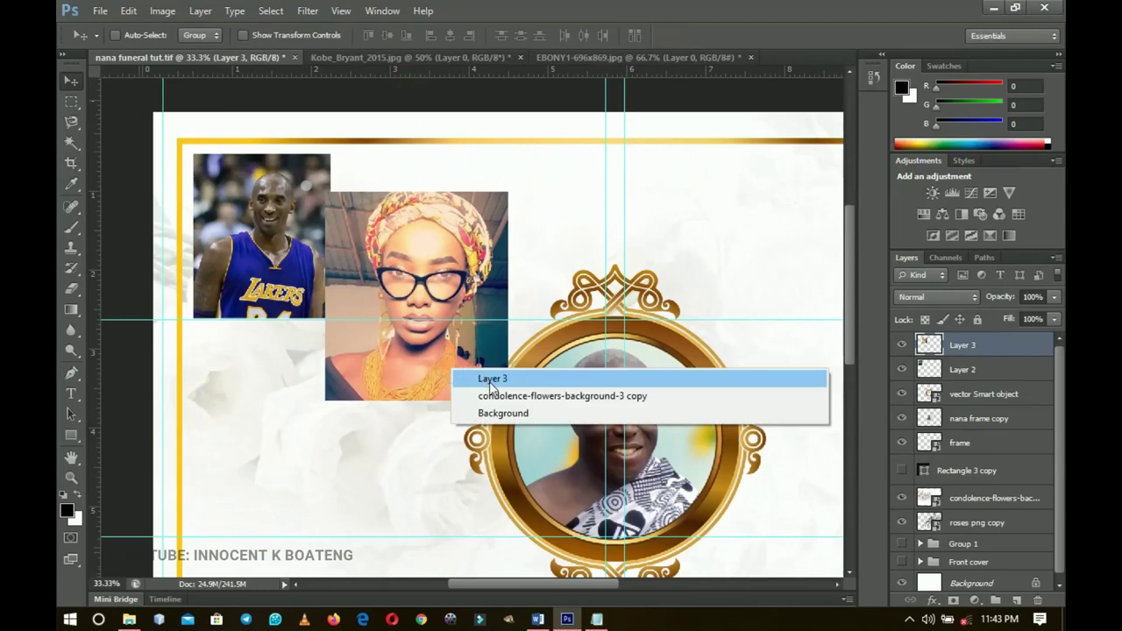
left_click(490, 382)
left_click_drag(413, 369, 423, 293)
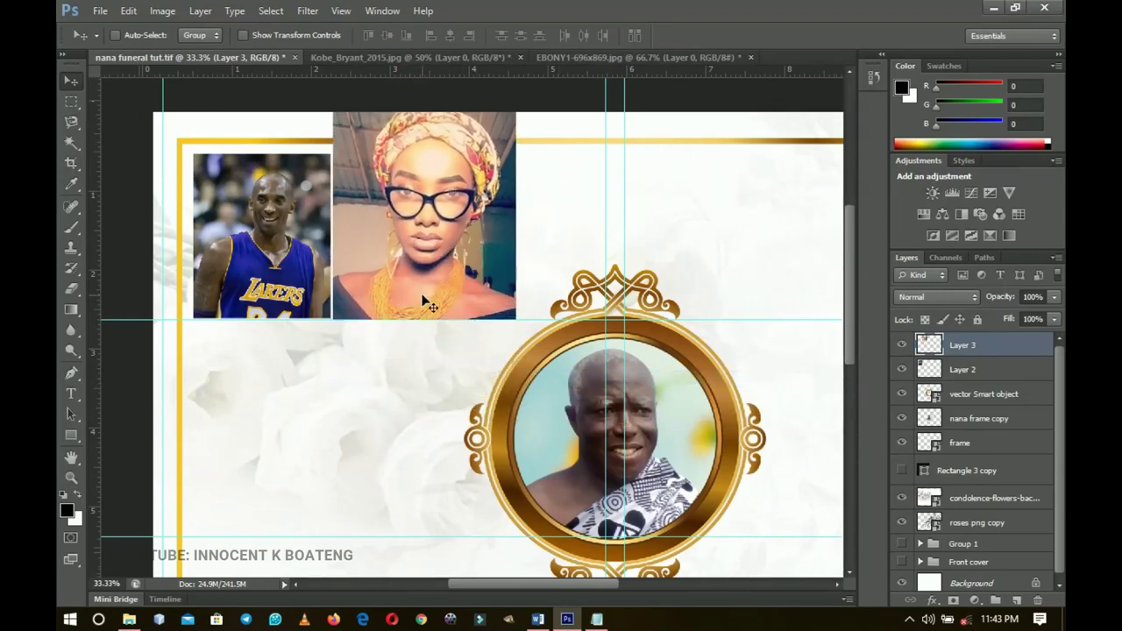
key("Right")
key("Right")
key("Right")
key("Right")
key("Right")
key("Right")
key("Right")
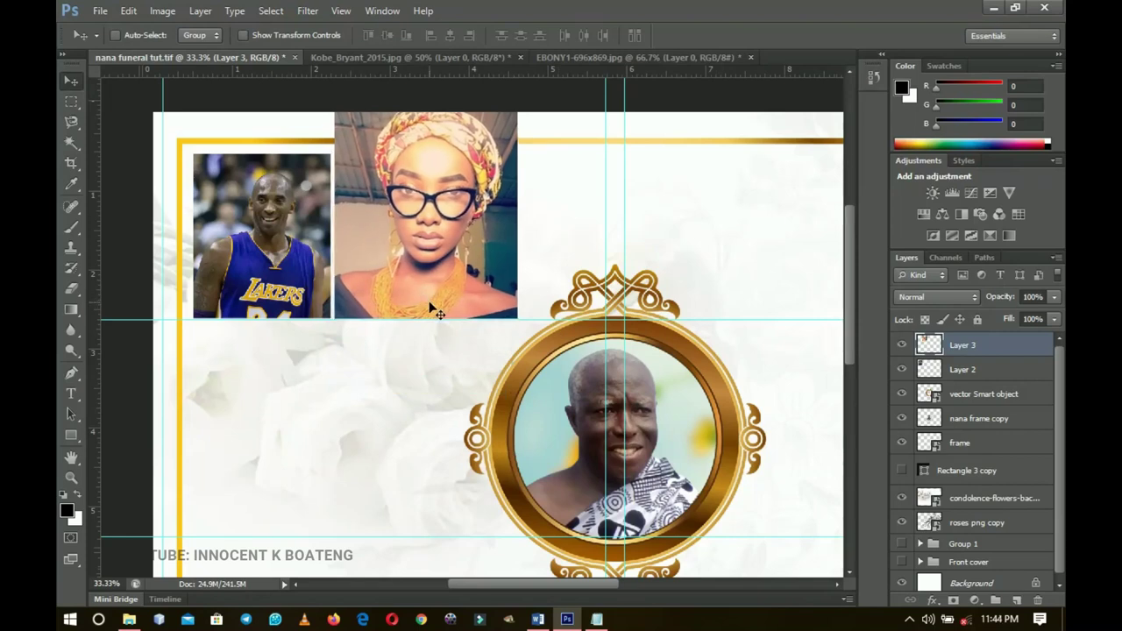
- Scale the headscarf portrait down proportionally from its top-right corner to match the height of the first photo
scroll(430, 306, "up", 3)
key("ctrl+t")
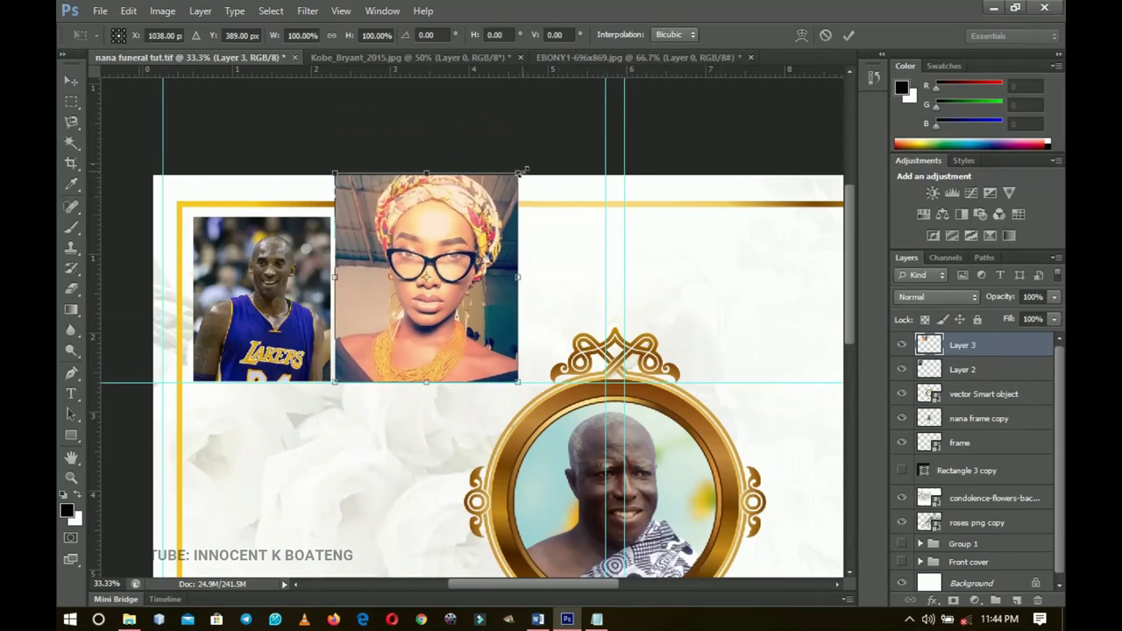
left_click_drag(521, 176, 494, 225)
key("Return")
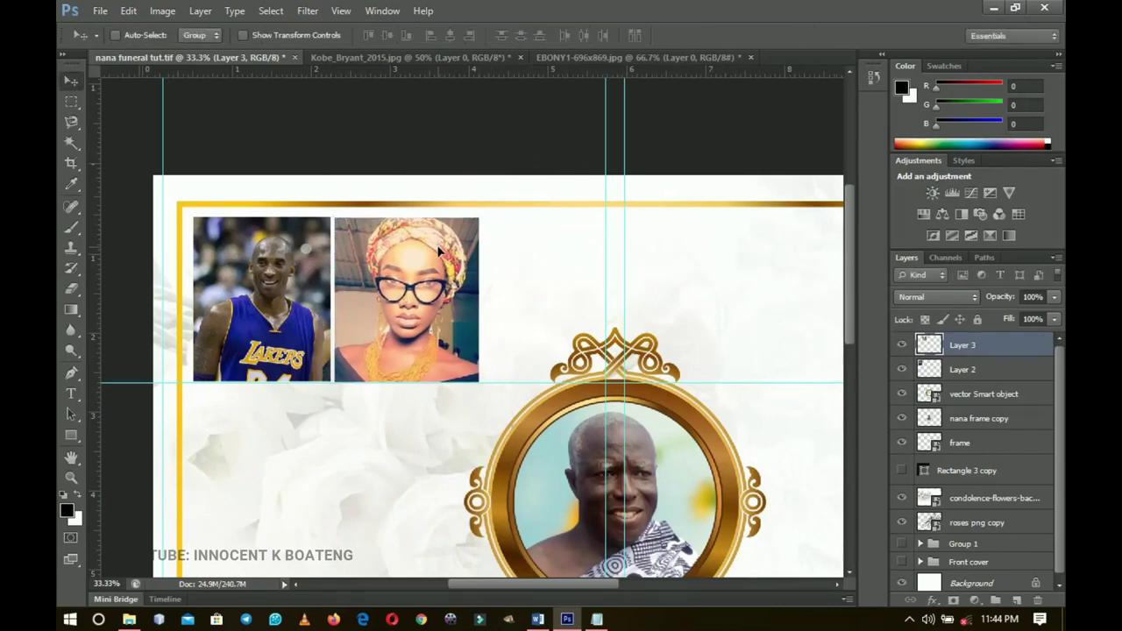
- Open the Komla_Dumor photo from the Funeral card folder
left_click(424, 231, "ctrl")
key("z")
left_click(370, 306, "alt")
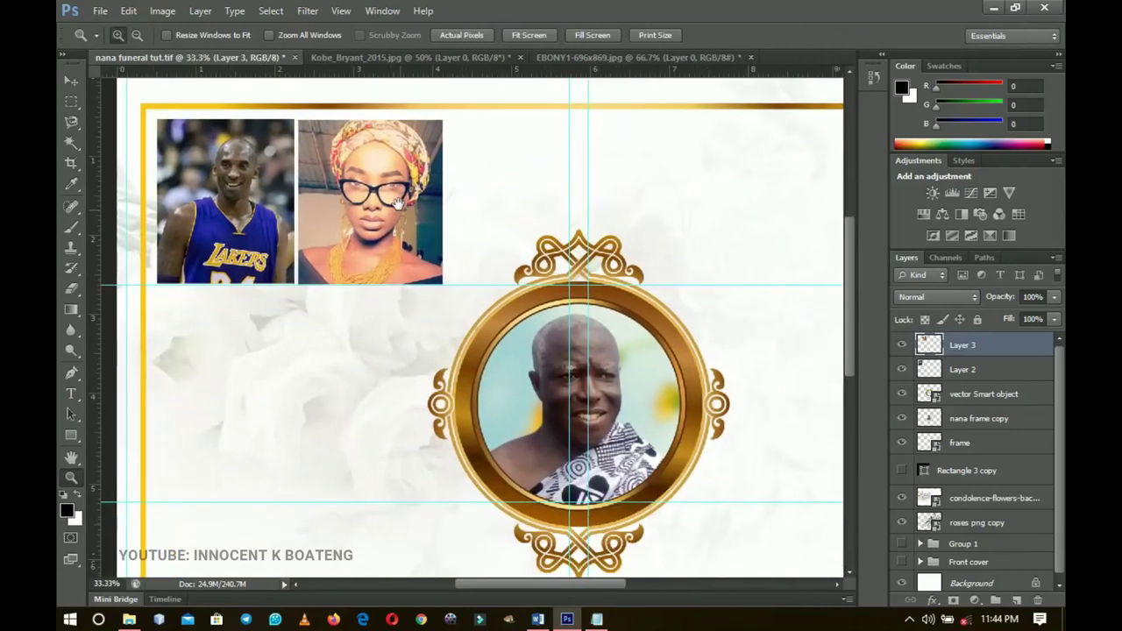
key("v")
scroll(301, 283, "up", 2)
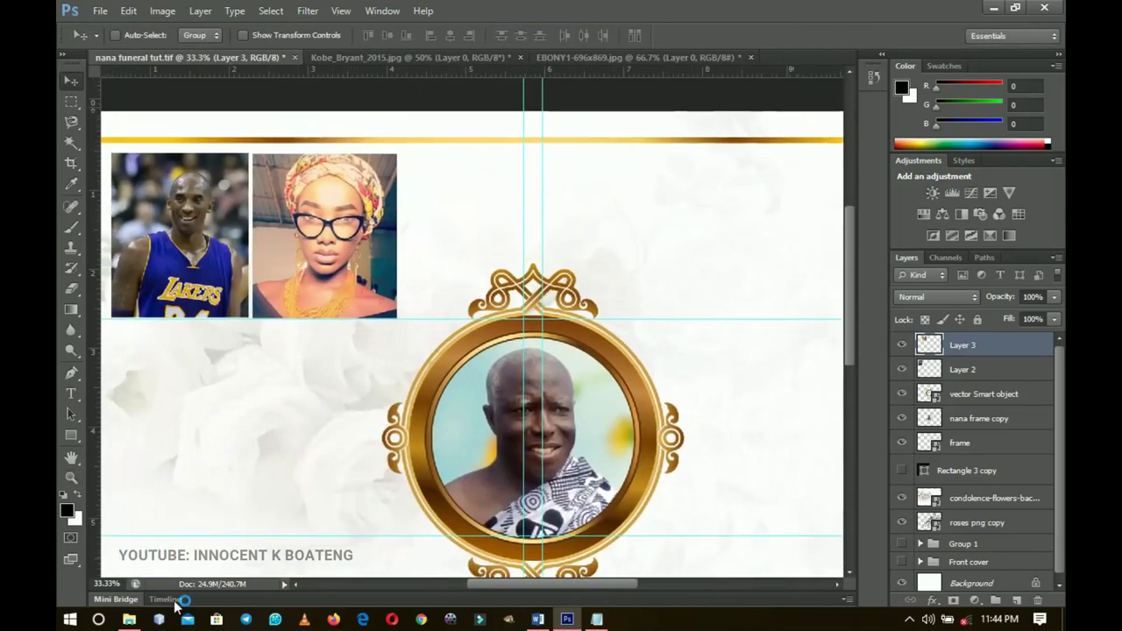
left_click(134, 621)
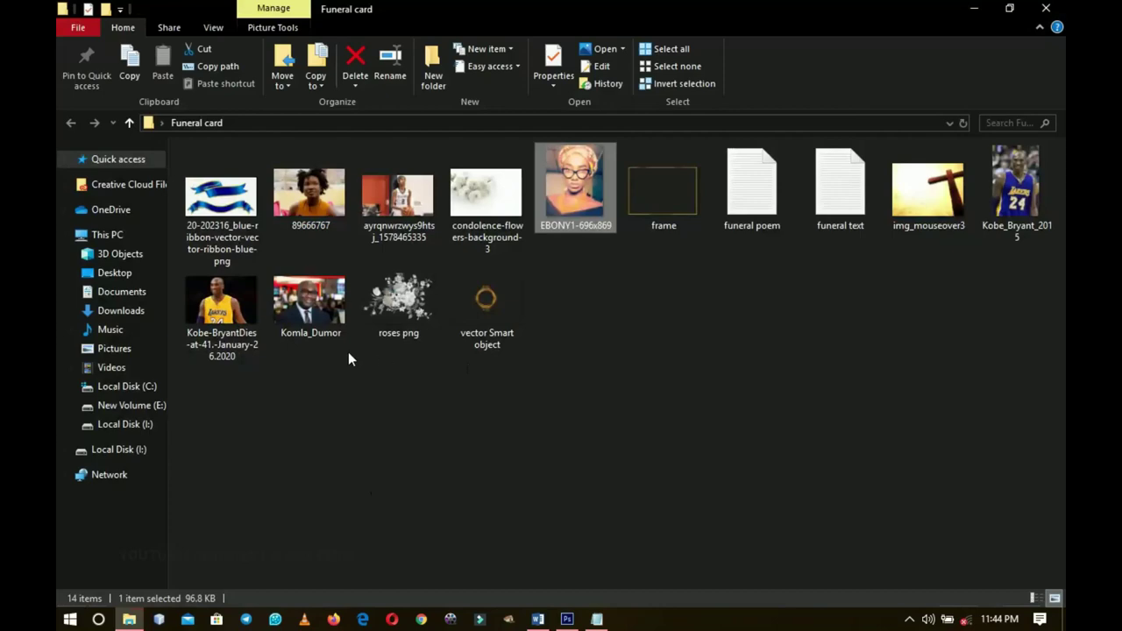
double_click(318, 316)
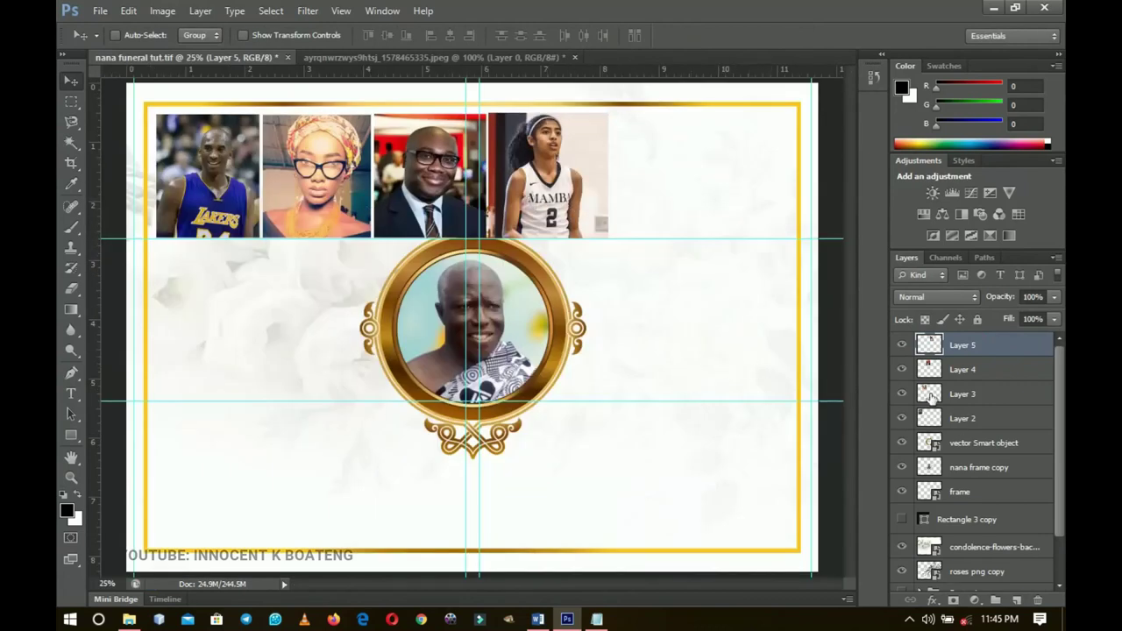
- Scale the four photos on Layers 2 to 5 down together so the row sits inside the gold border
left_click(972, 420, "shift")
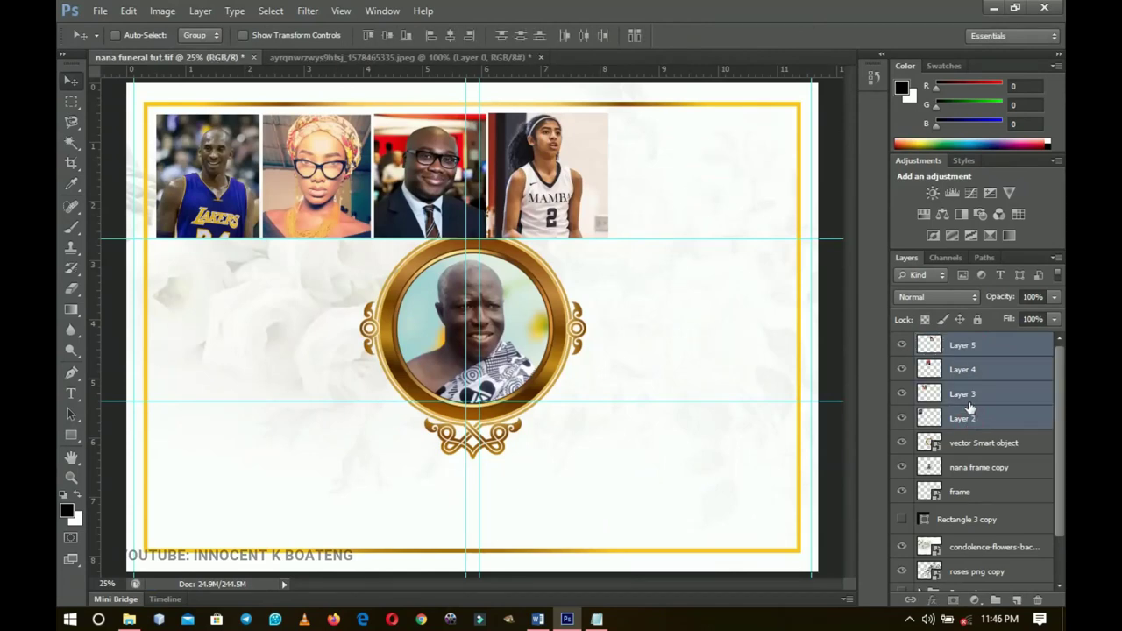
key("ctrl+t")
left_click_drag(609, 115, 504, 266)
key("Return")
- Duplicate the four photos as a second row directly beneath and move the copied layers below the nana frame copy layer
key("ctrl+j")
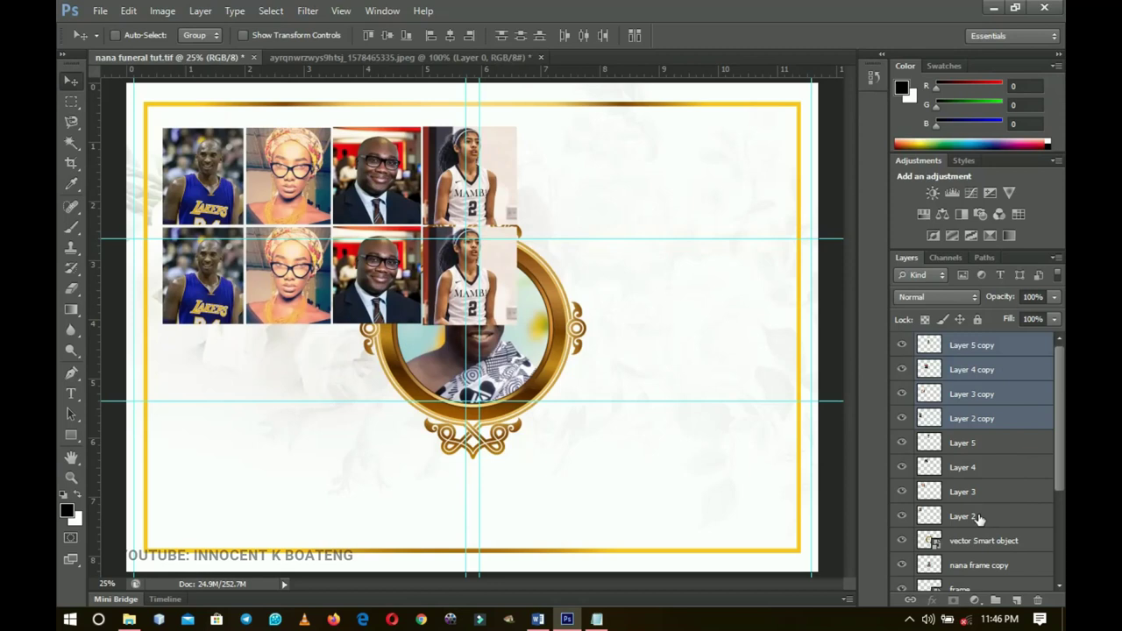
key("ctrl+bracketleft")
key("ctrl+bracketleft")
key("ctrl+bracketleft")
key("ctrl+bracketleft")
key("ctrl+bracketleft")
key("ctrl+bracketleft")
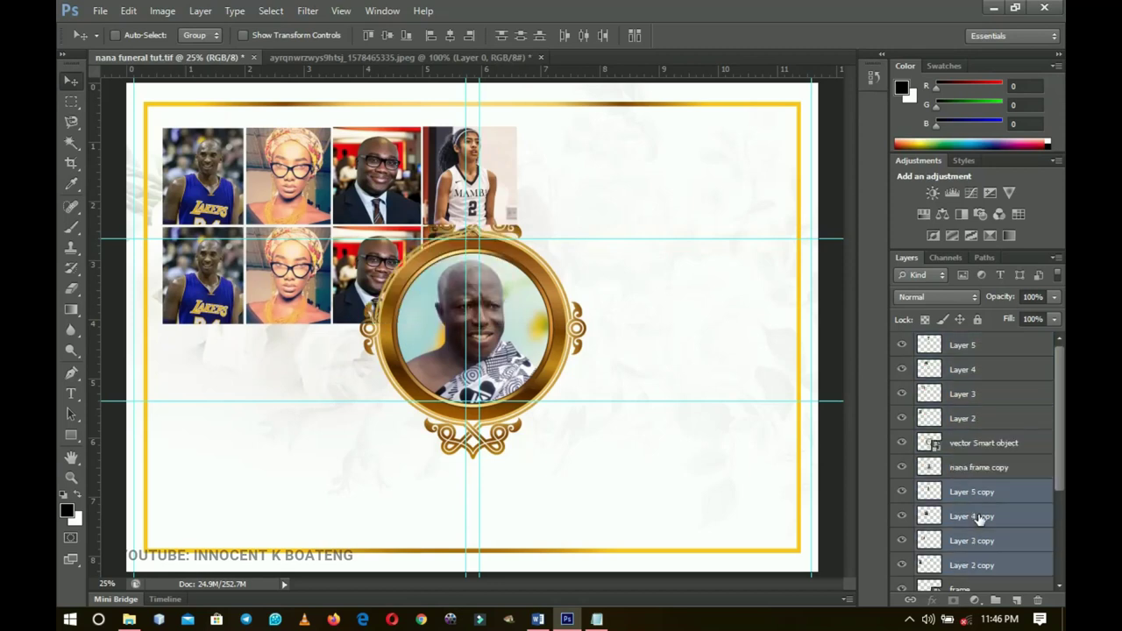
key("ctrl+bracketright")
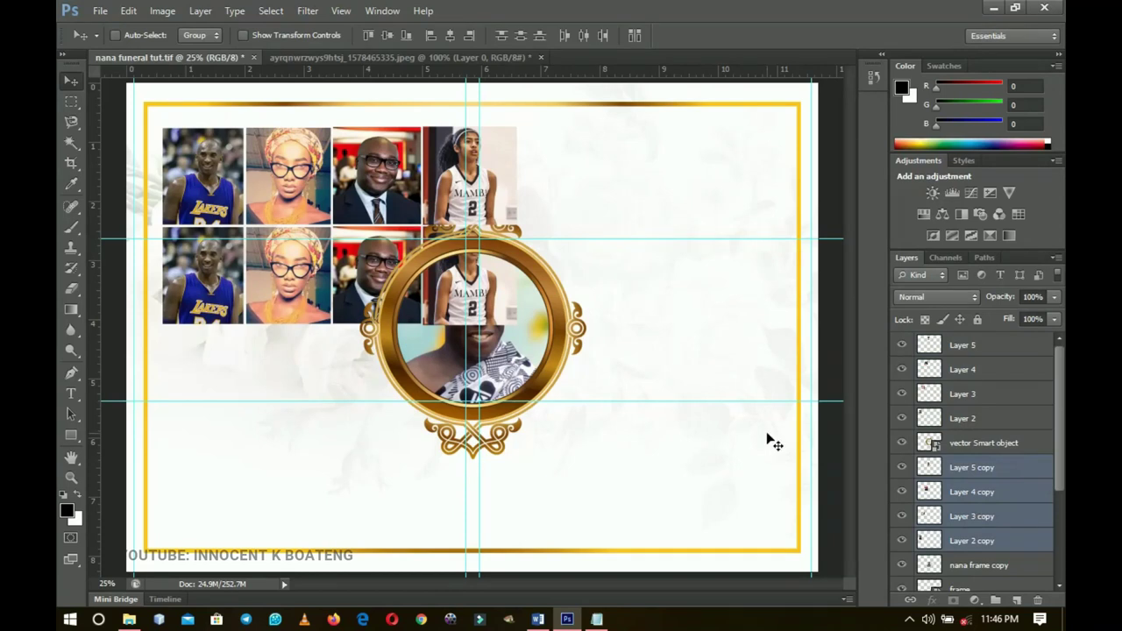
key("ctrl+bracketleft")
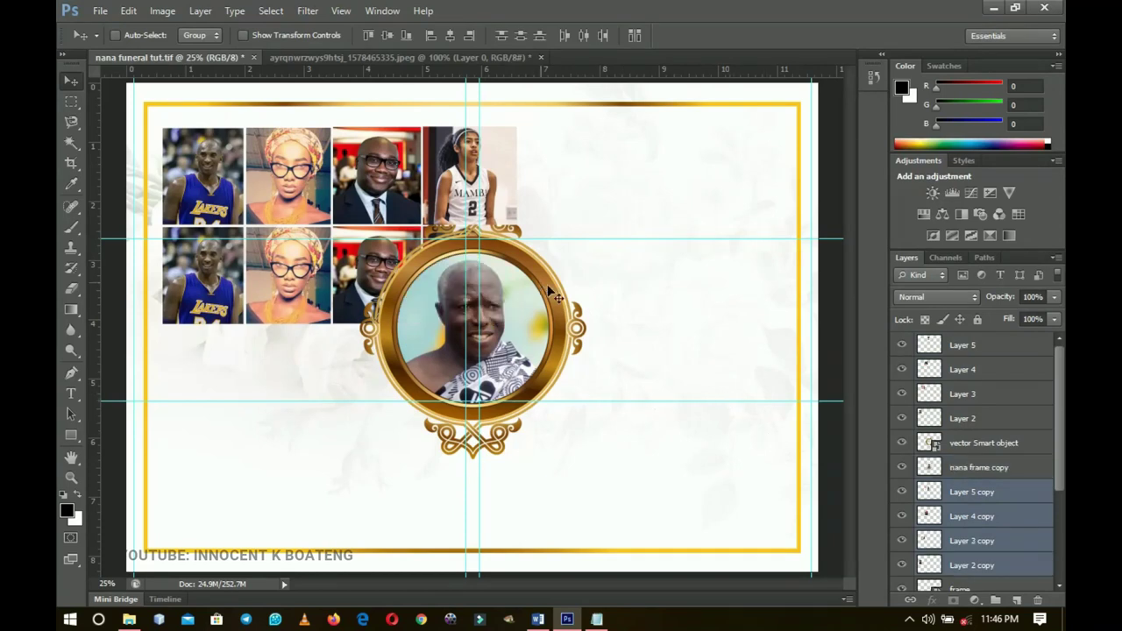
- Group the four copied photo layers and duplicate the group twice, stacking the duplicates as third and fourth photo rows
key("ctrl+g")
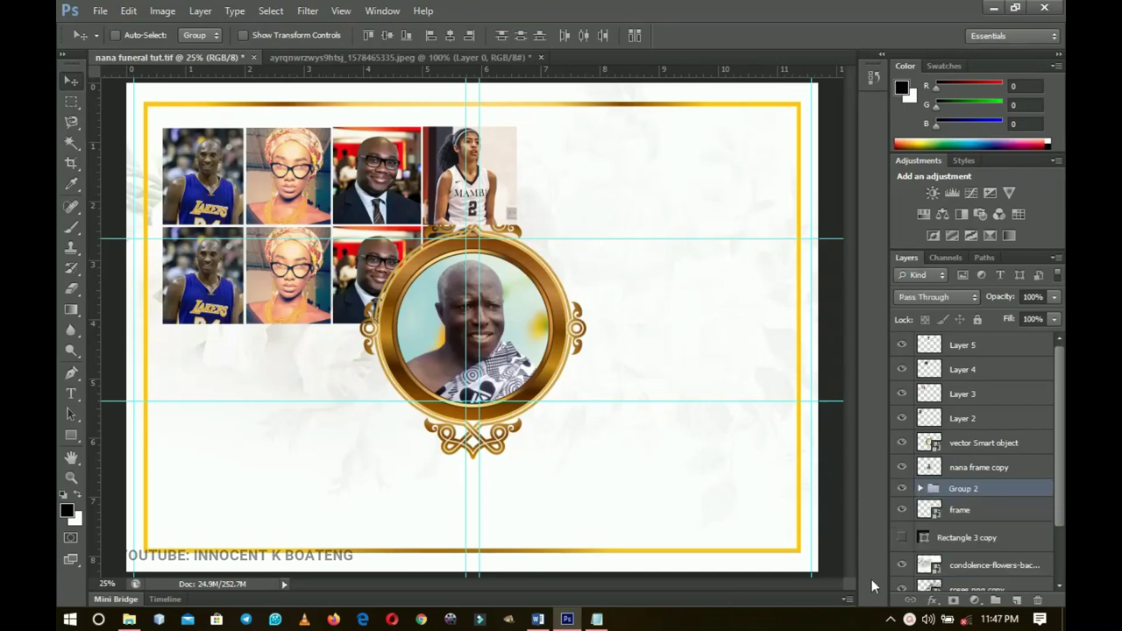
key("ctrl+j")
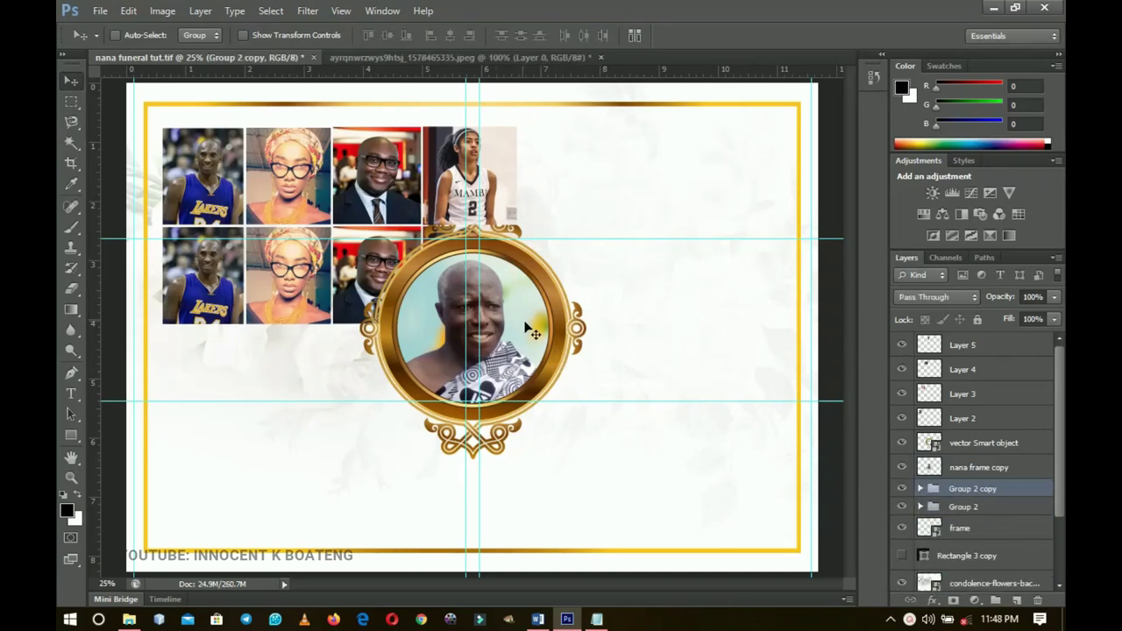
left_click_drag(505, 206, 484, 304)
key("shift+Up")
key("shift+Up")
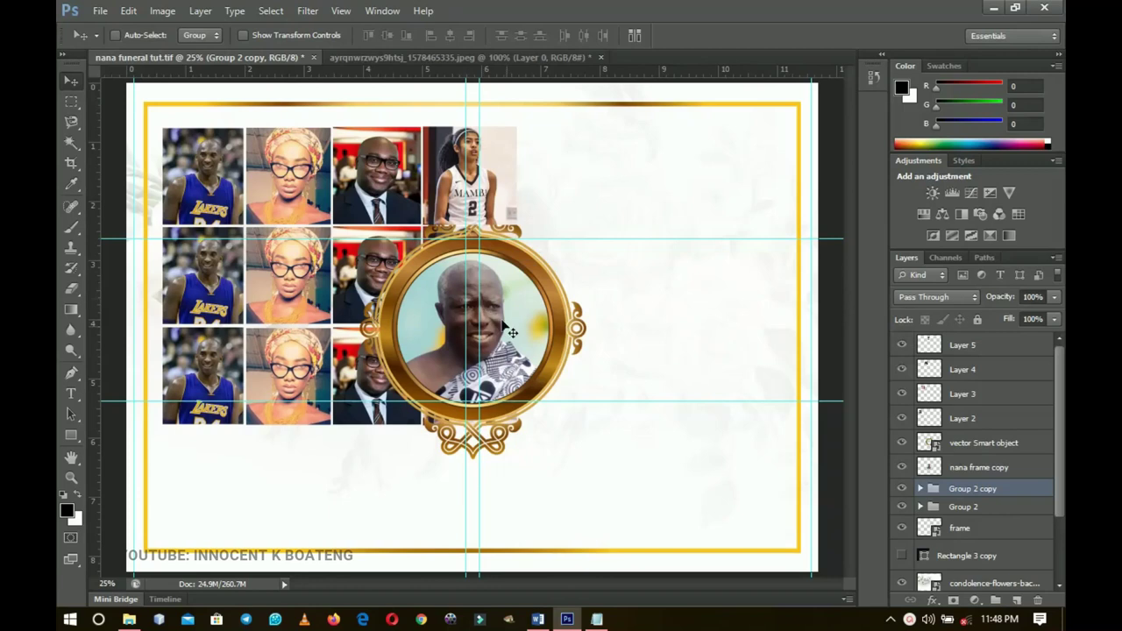
key("ctrl+j")
left_click_drag(396, 176, 394, 276)
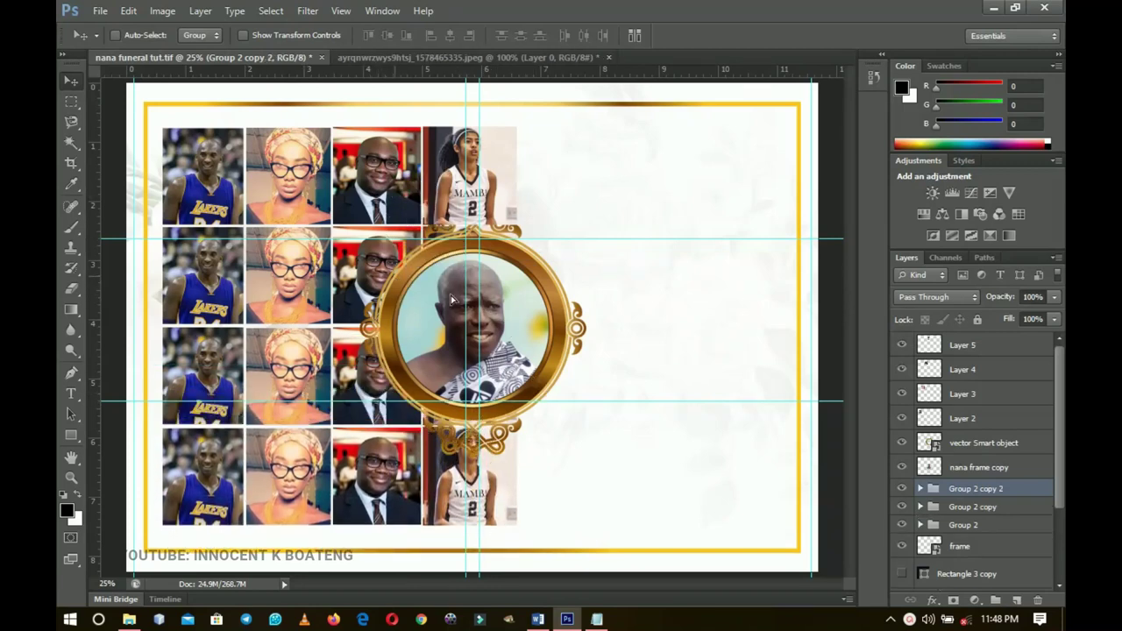
- Group Layers 2 to 5 of the top photo row and move the group below the nana frame copy layer
left_click(967, 416)
left_click(971, 347, "shift")
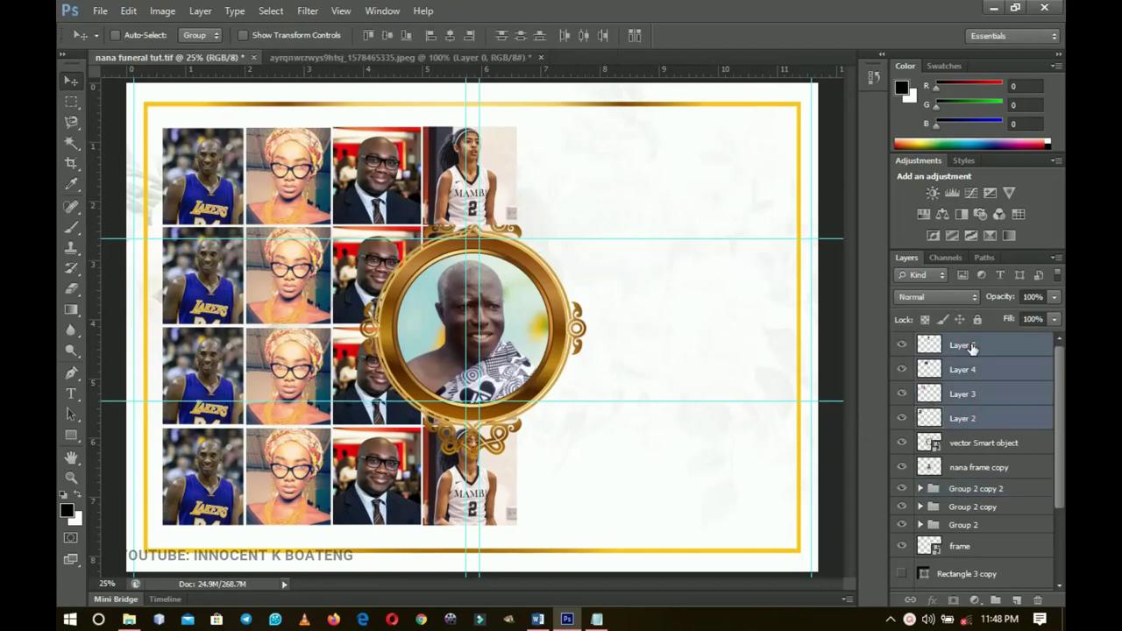
key("ctrl+g")
key("ctrl+bracketleft")
key("ctrl+bracketleft")
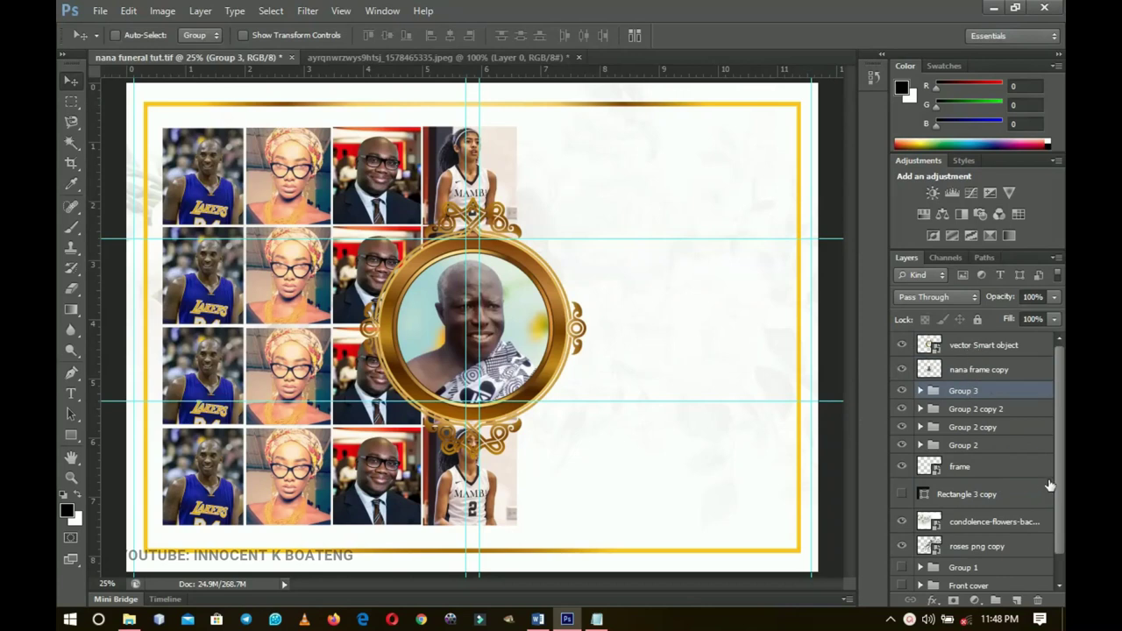
- Duplicate the four photo row groups together and place the copies beside the originals to extend the grid rightwards across the card
left_click(1004, 448, "shift")
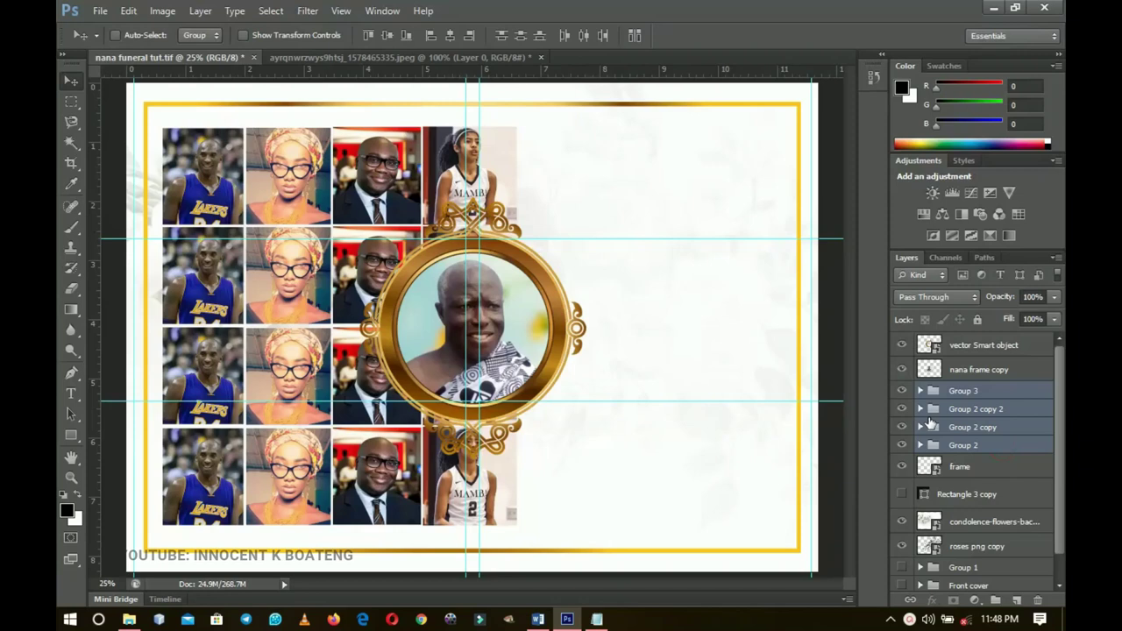
key("ctrl+j")
left_click_drag(261, 307, 609, 314)
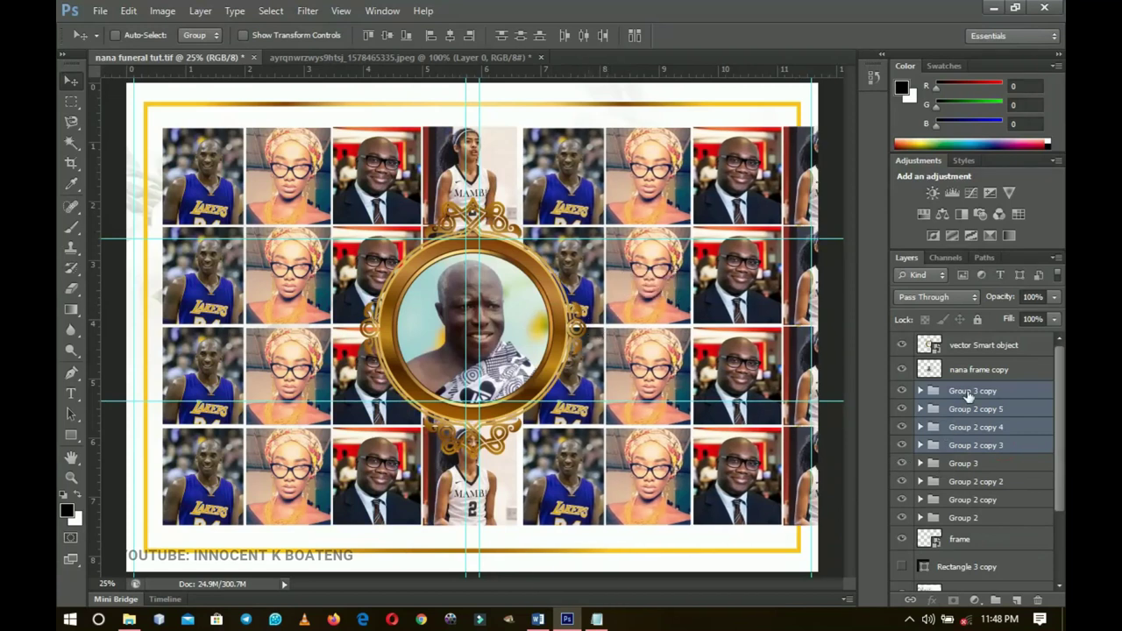
left_click(967, 392)
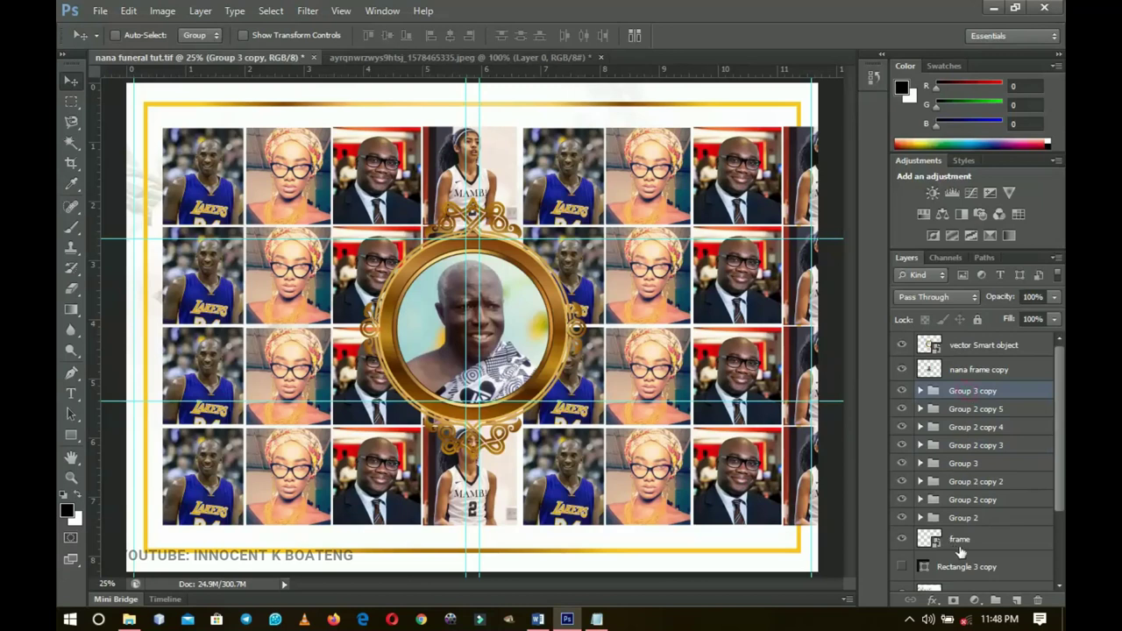
- Select all eight photo row groups and scale them down together so the whole grid fits inside the gold border
left_click(975, 519, "shift")
key("z")
left_click(668, 455, "alt")
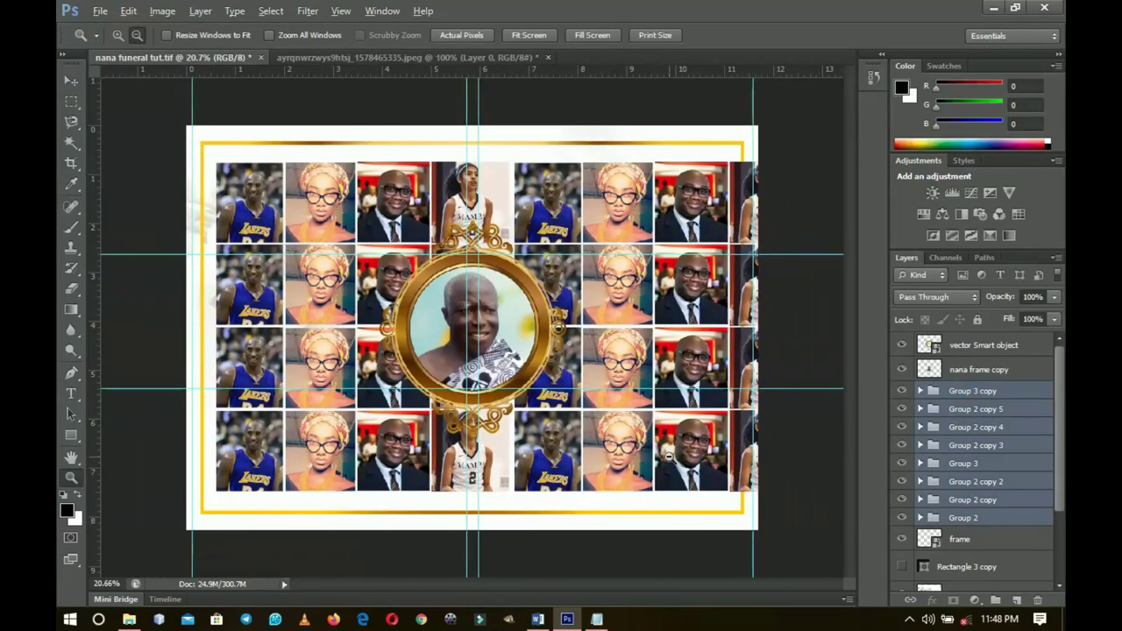
key("ctrl+t")
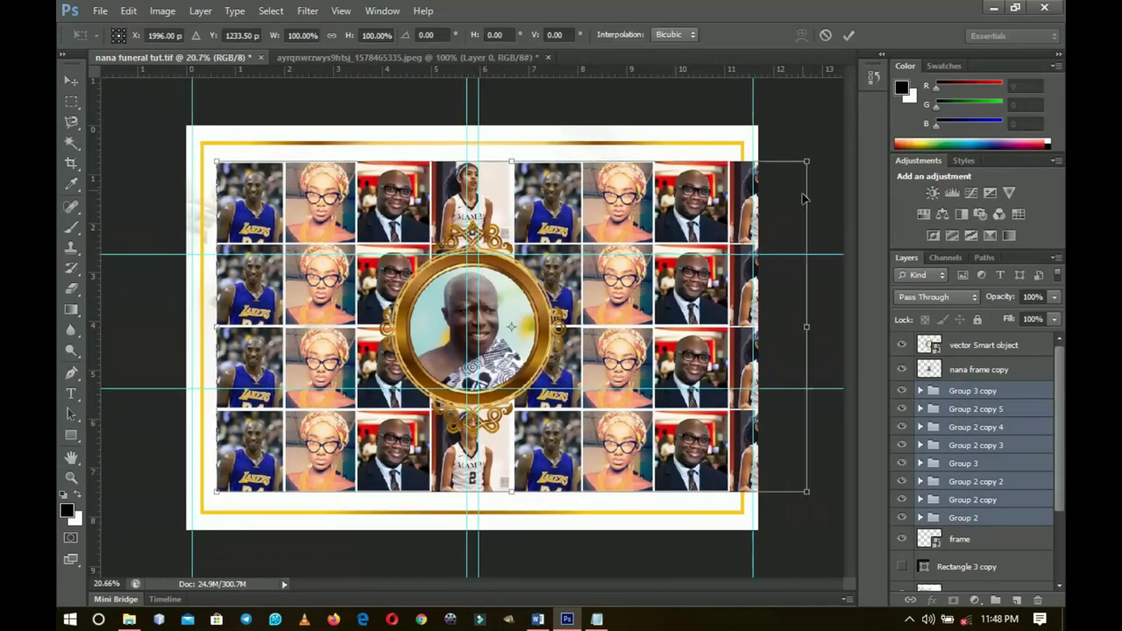
left_click_drag(807, 163, 701, 215)
key("Return")
key("ctrl+plus")
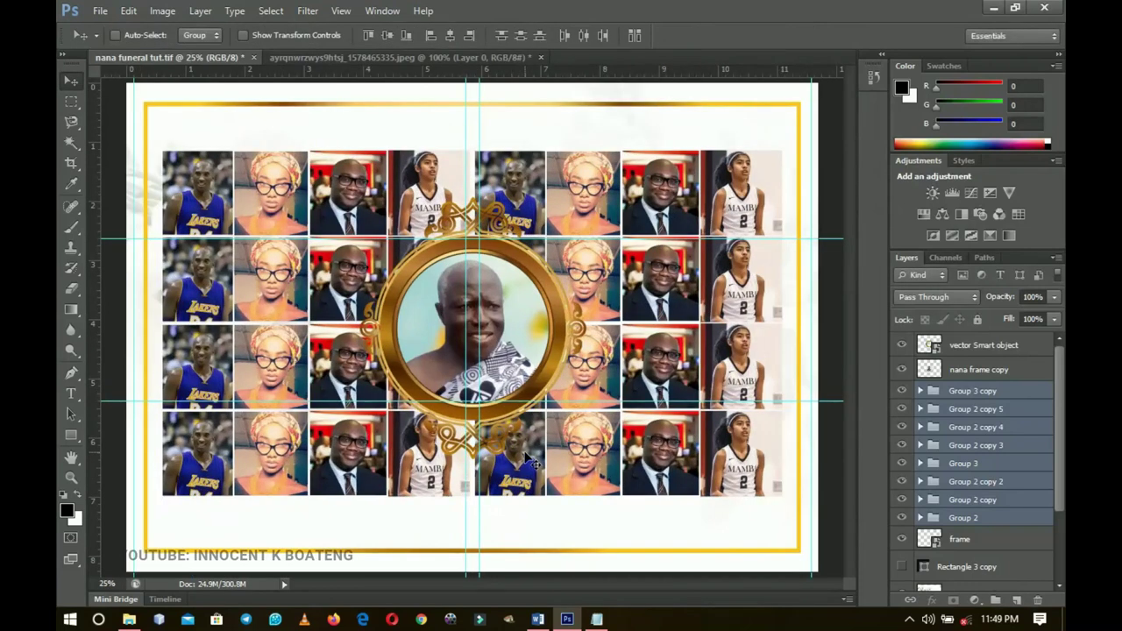
- Hide the two second-row photos behind the ring frame: Layer 5 copy in Group 2 and Layer 2 copy in Group 2 copy 3
right_click(412, 256)
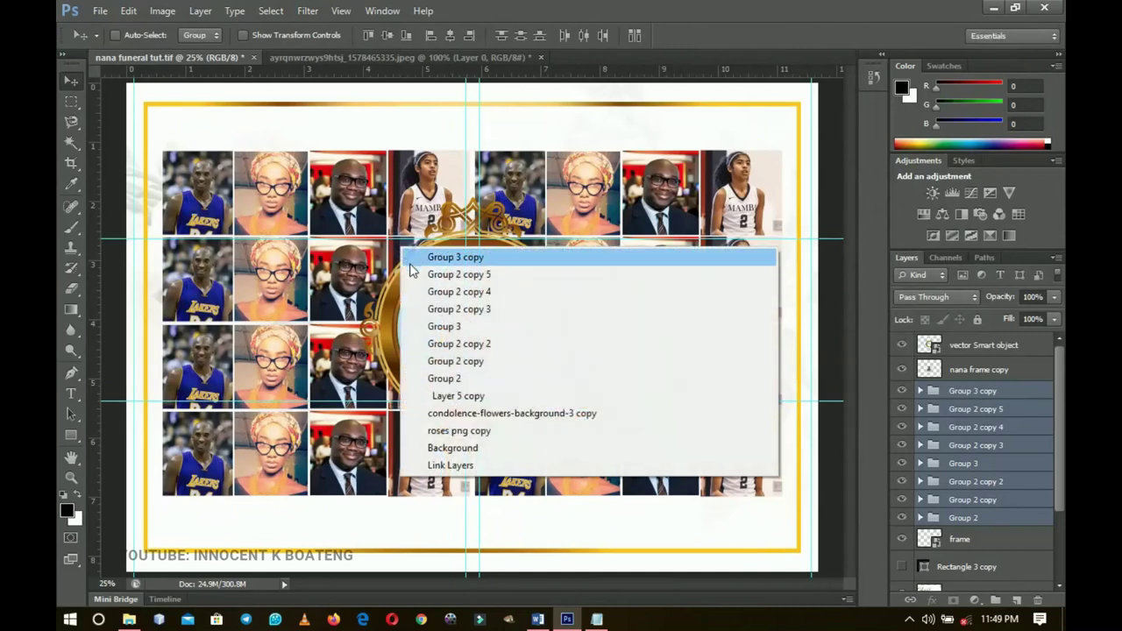
left_click(400, 263)
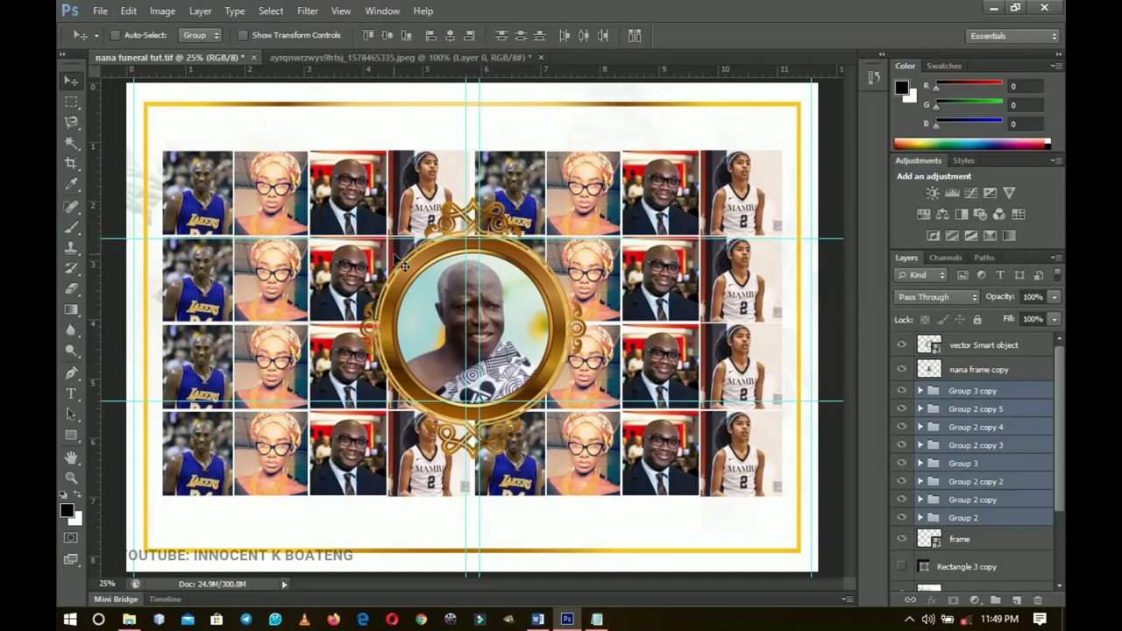
right_click(401, 250)
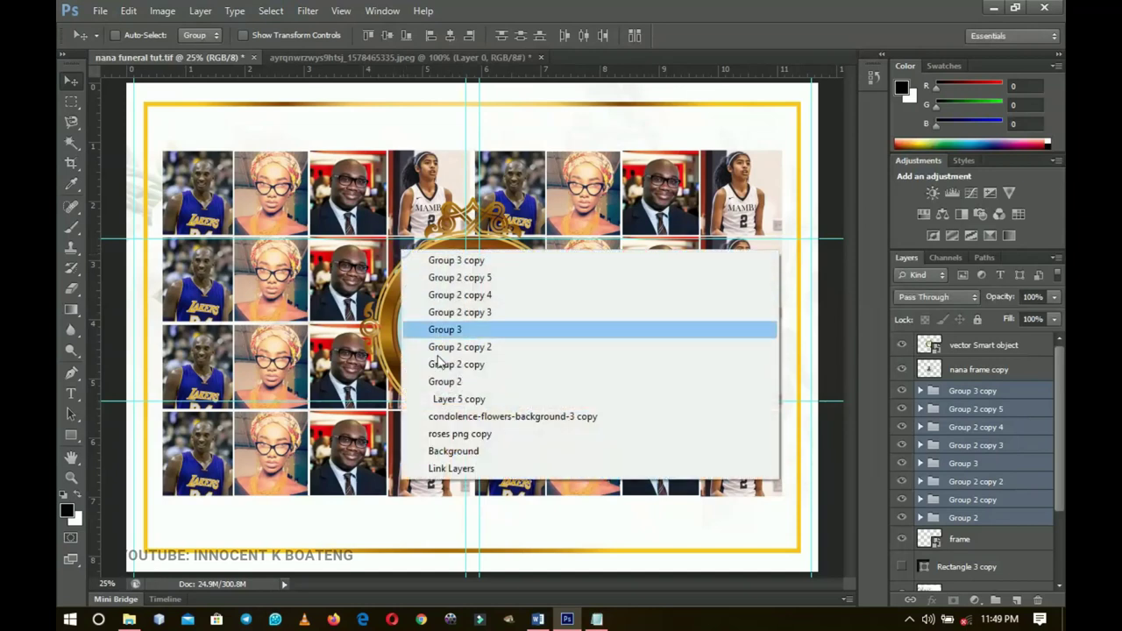
left_click(457, 399)
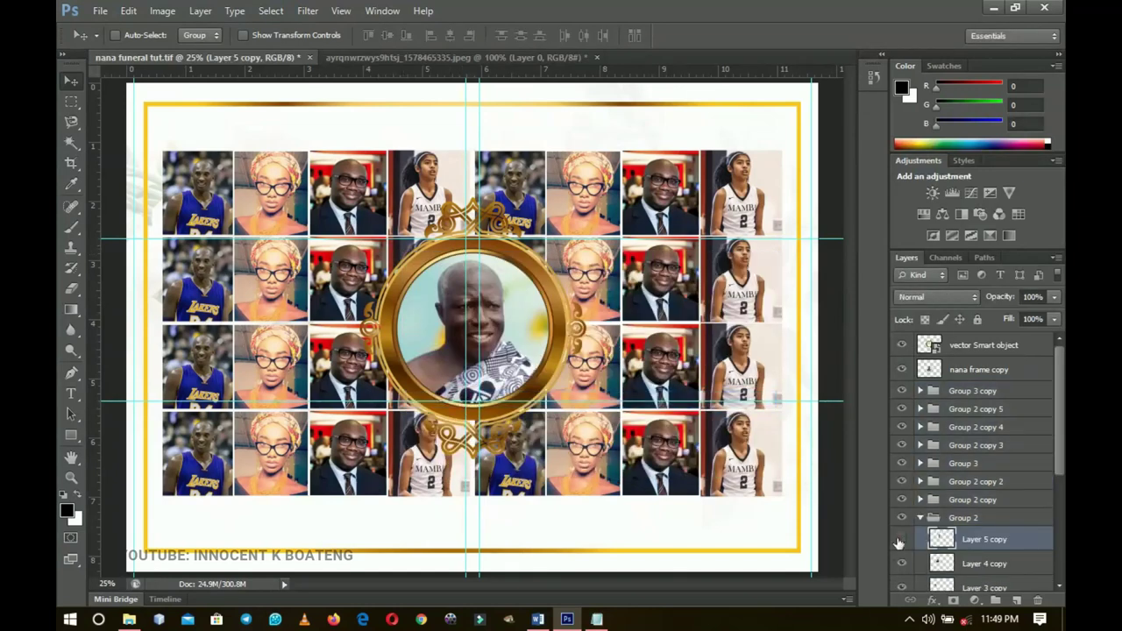
left_click(900, 540)
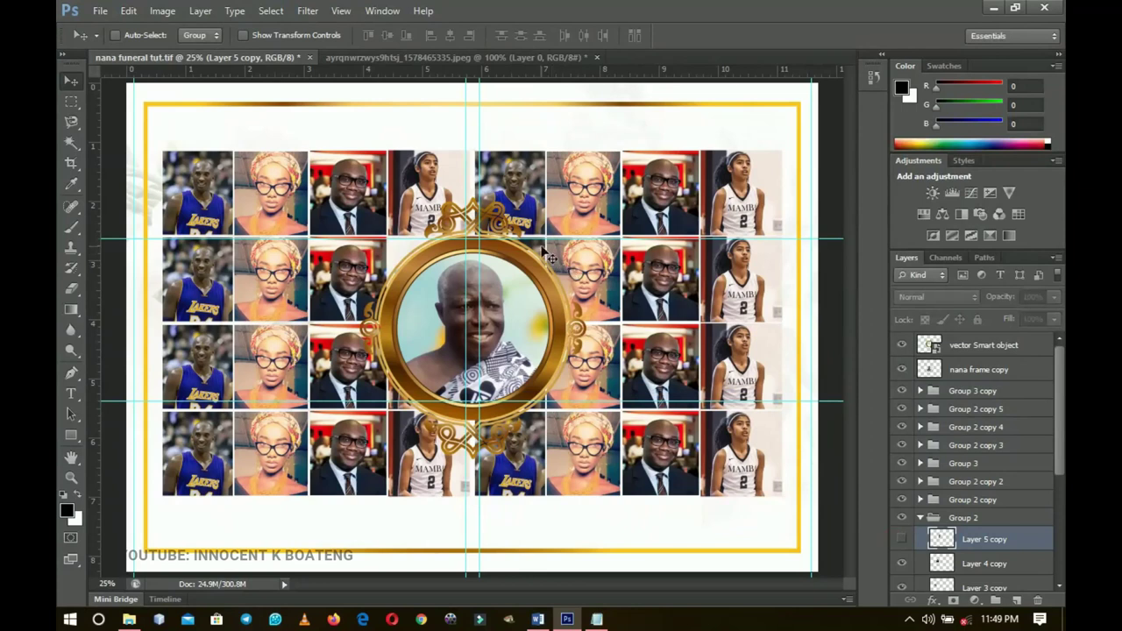
right_click(541, 248)
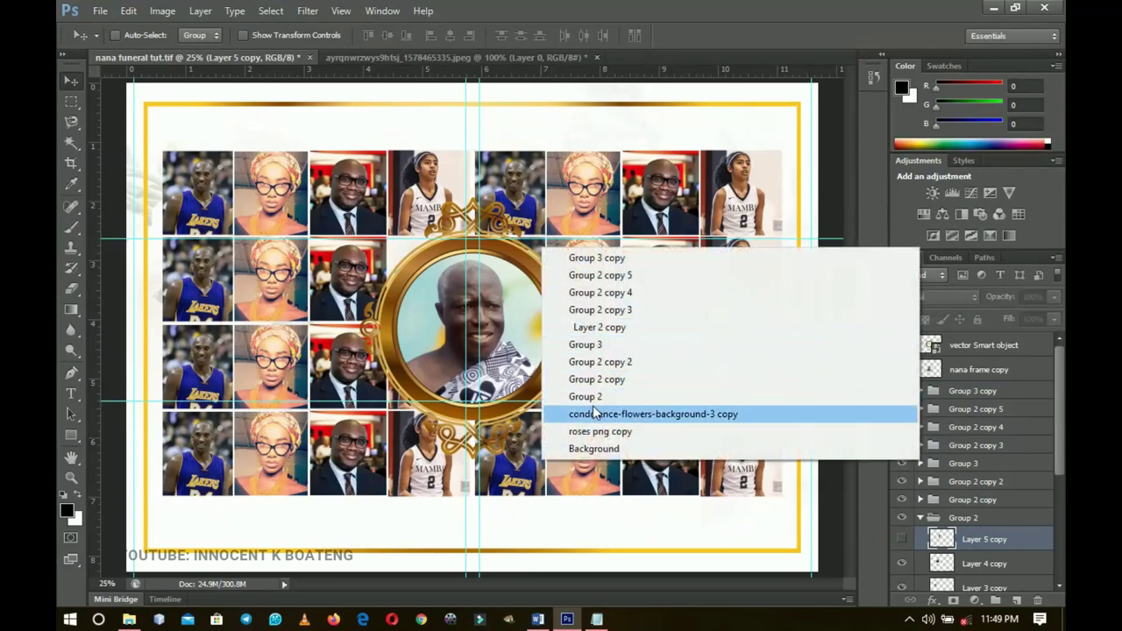
left_click(599, 328)
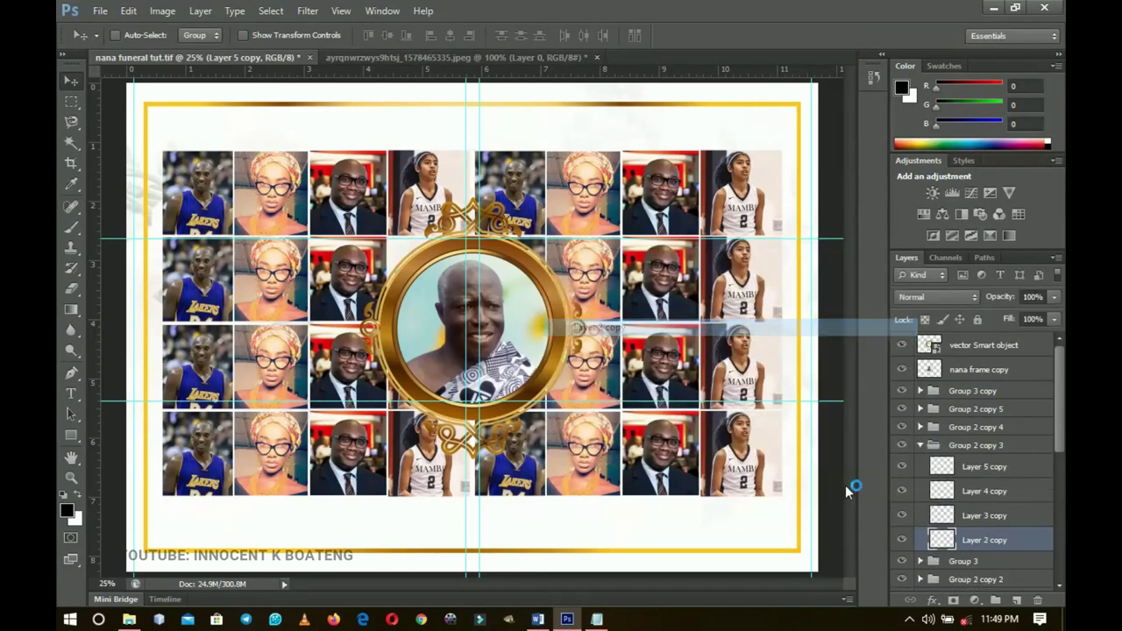
left_click(902, 541)
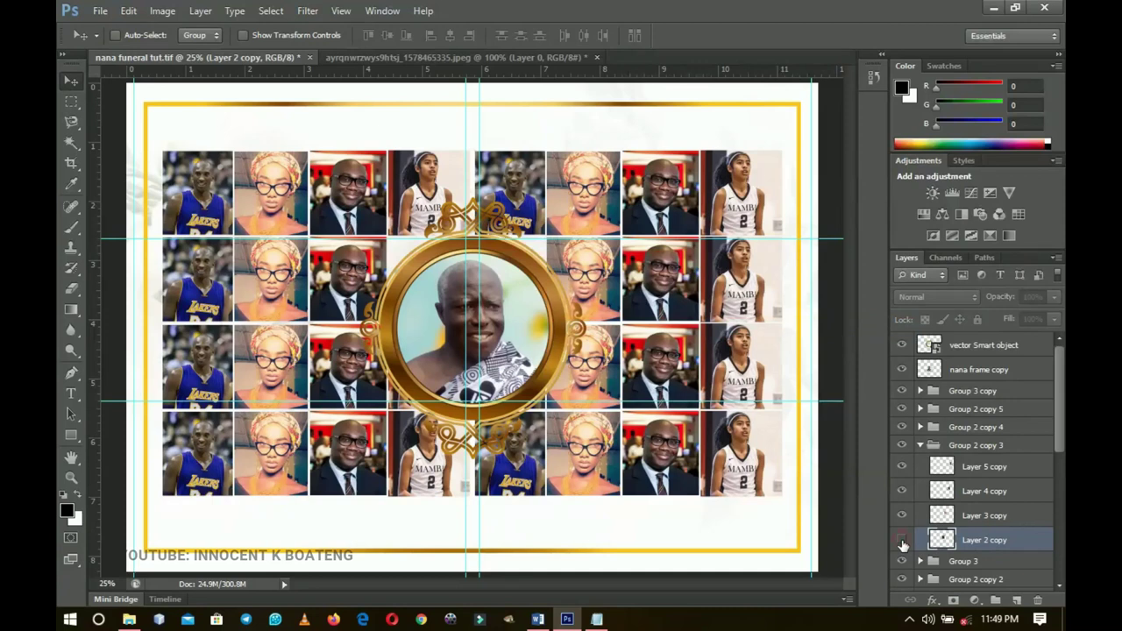
- Hide the two third-row photos behind the ring frame: Layer 2 copy in Group 2 copy 4 and Layer 5 copy in Group 2 copy
right_click(548, 412)
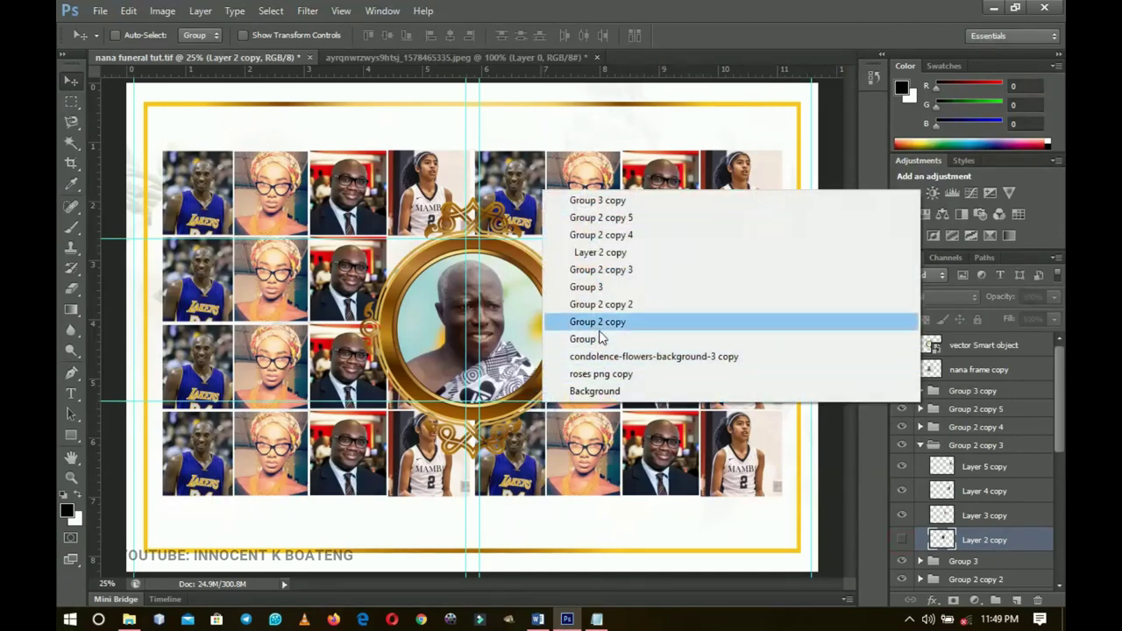
left_click(603, 254)
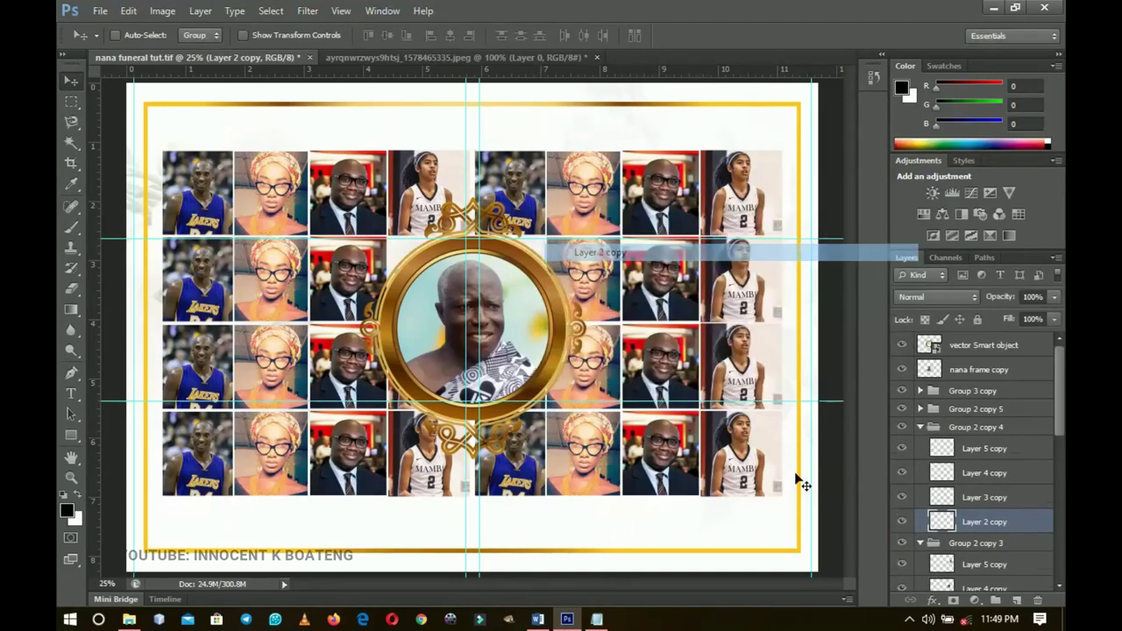
left_click(900, 522)
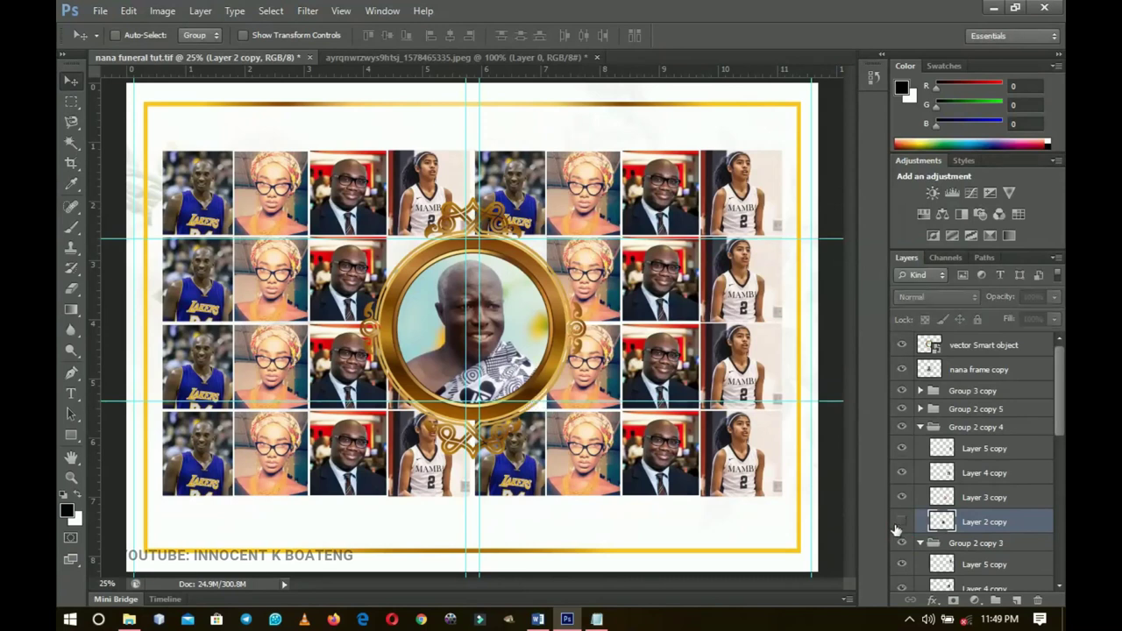
right_click(405, 408)
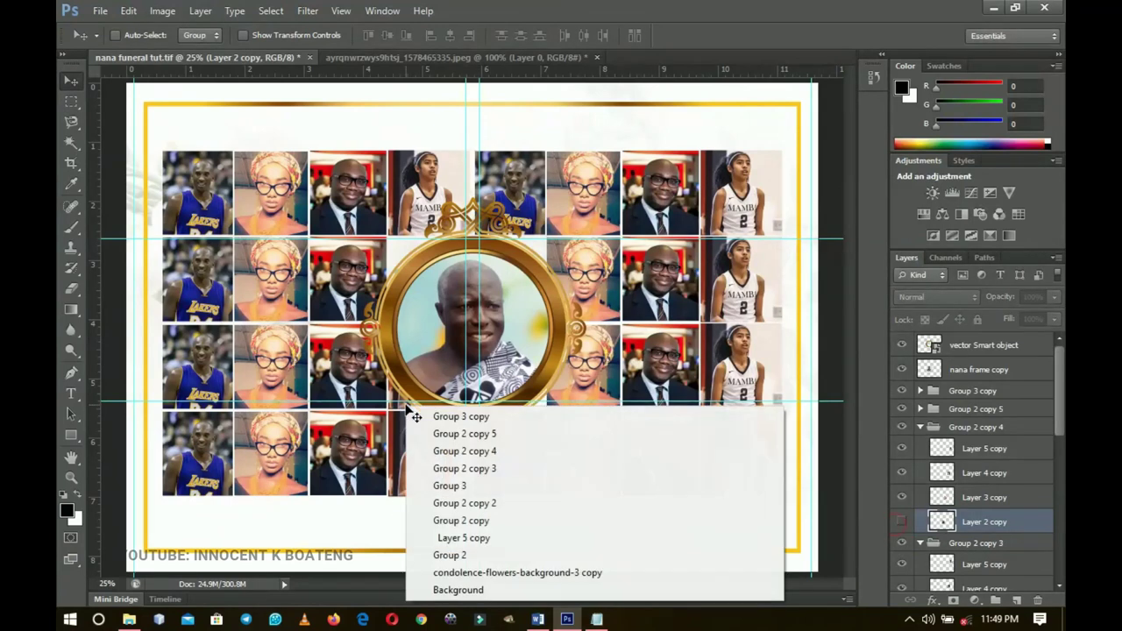
left_click(465, 537)
left_click(902, 579)
key("z")
left_click(604, 382, "alt")
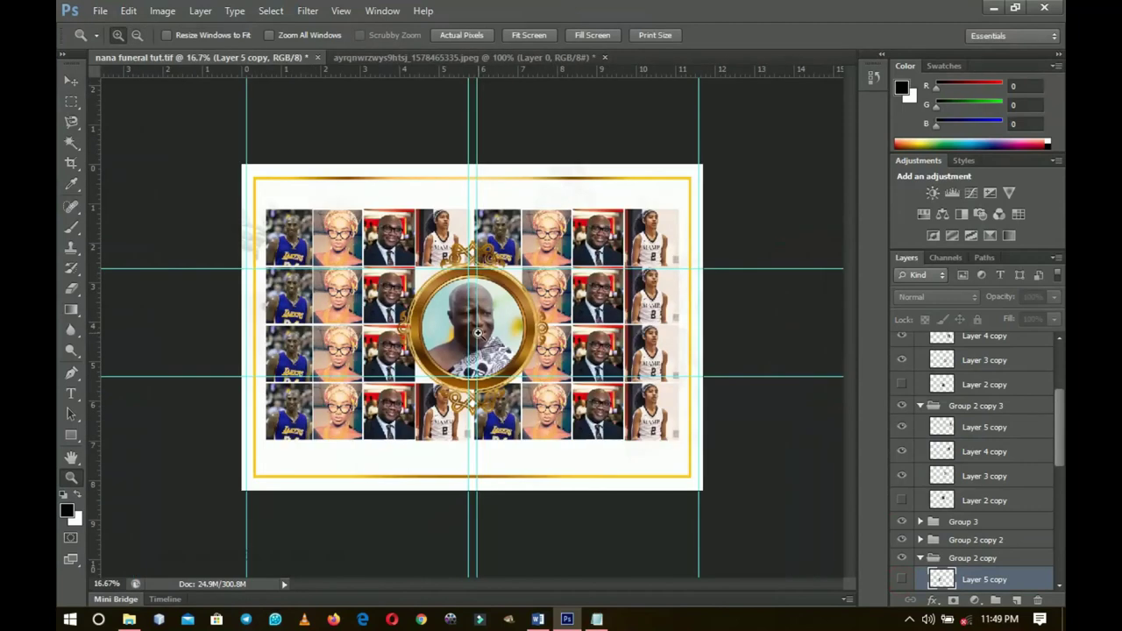
left_click(478, 333)
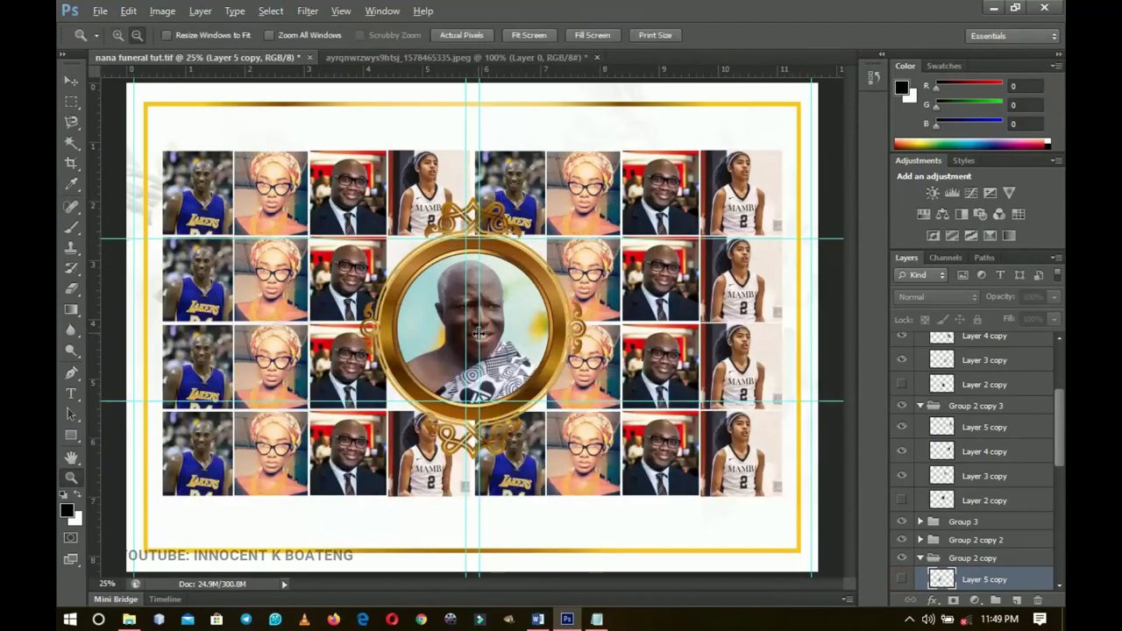
left_click(478, 333, "alt")
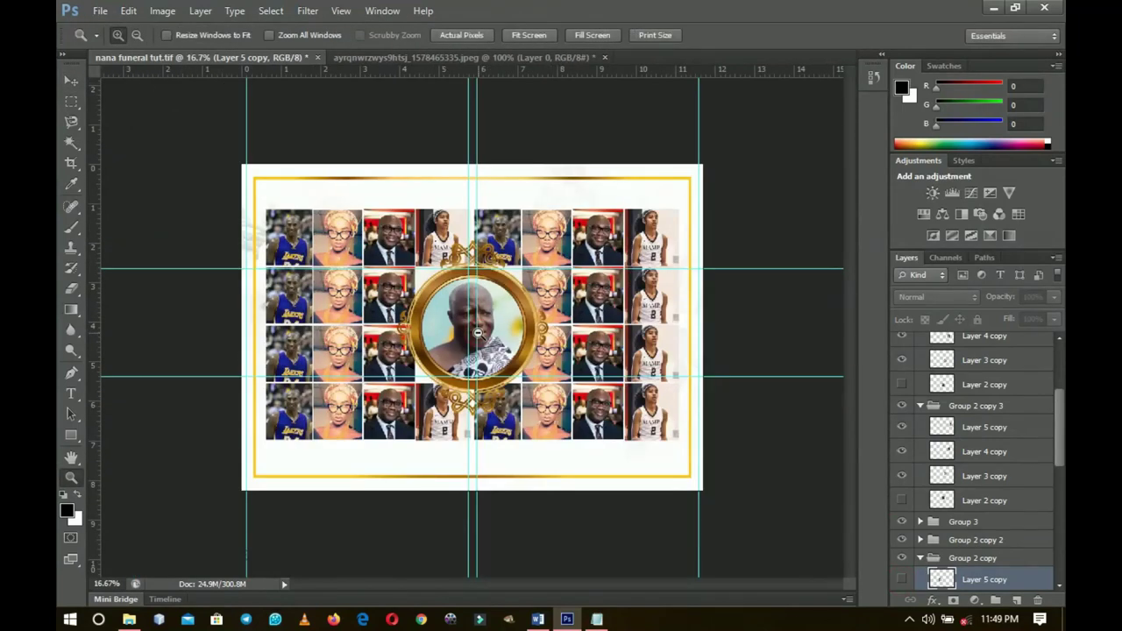